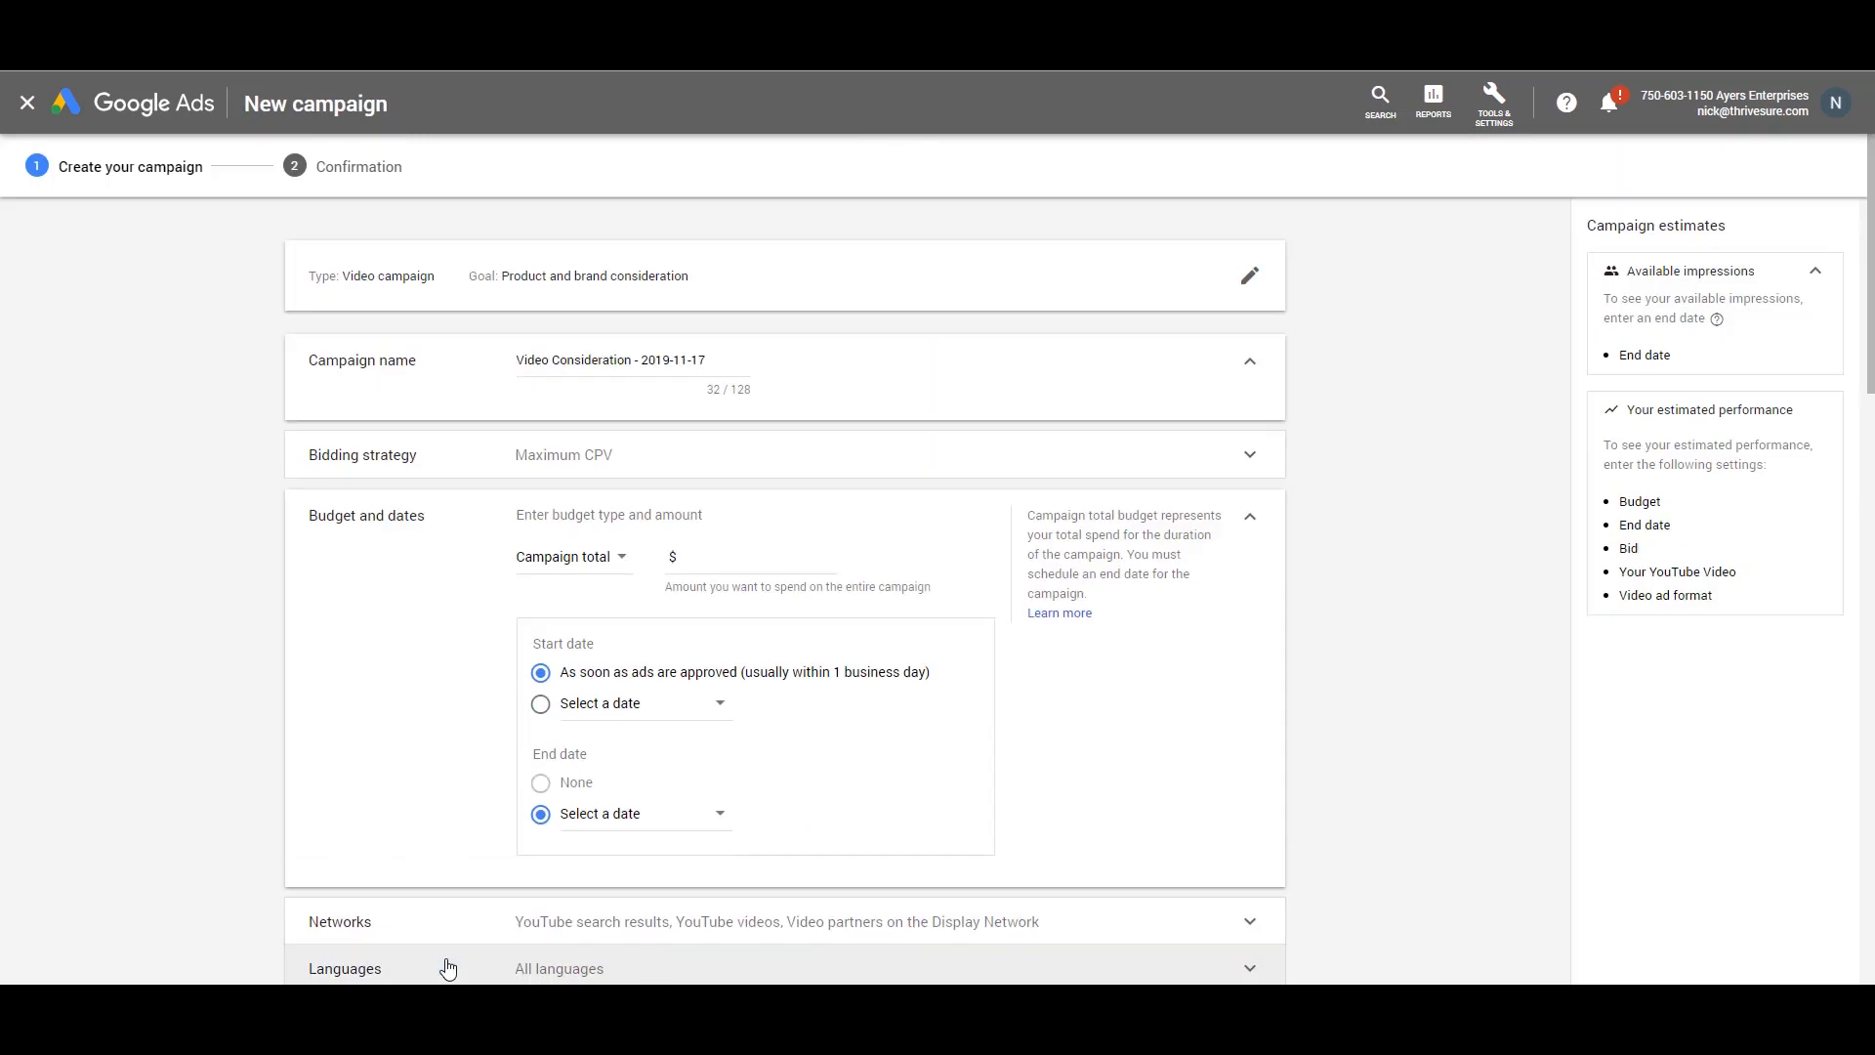
Rename the campaign as Insurance Affinity
{"action": "triple_click", "coordinate": [637, 360]}
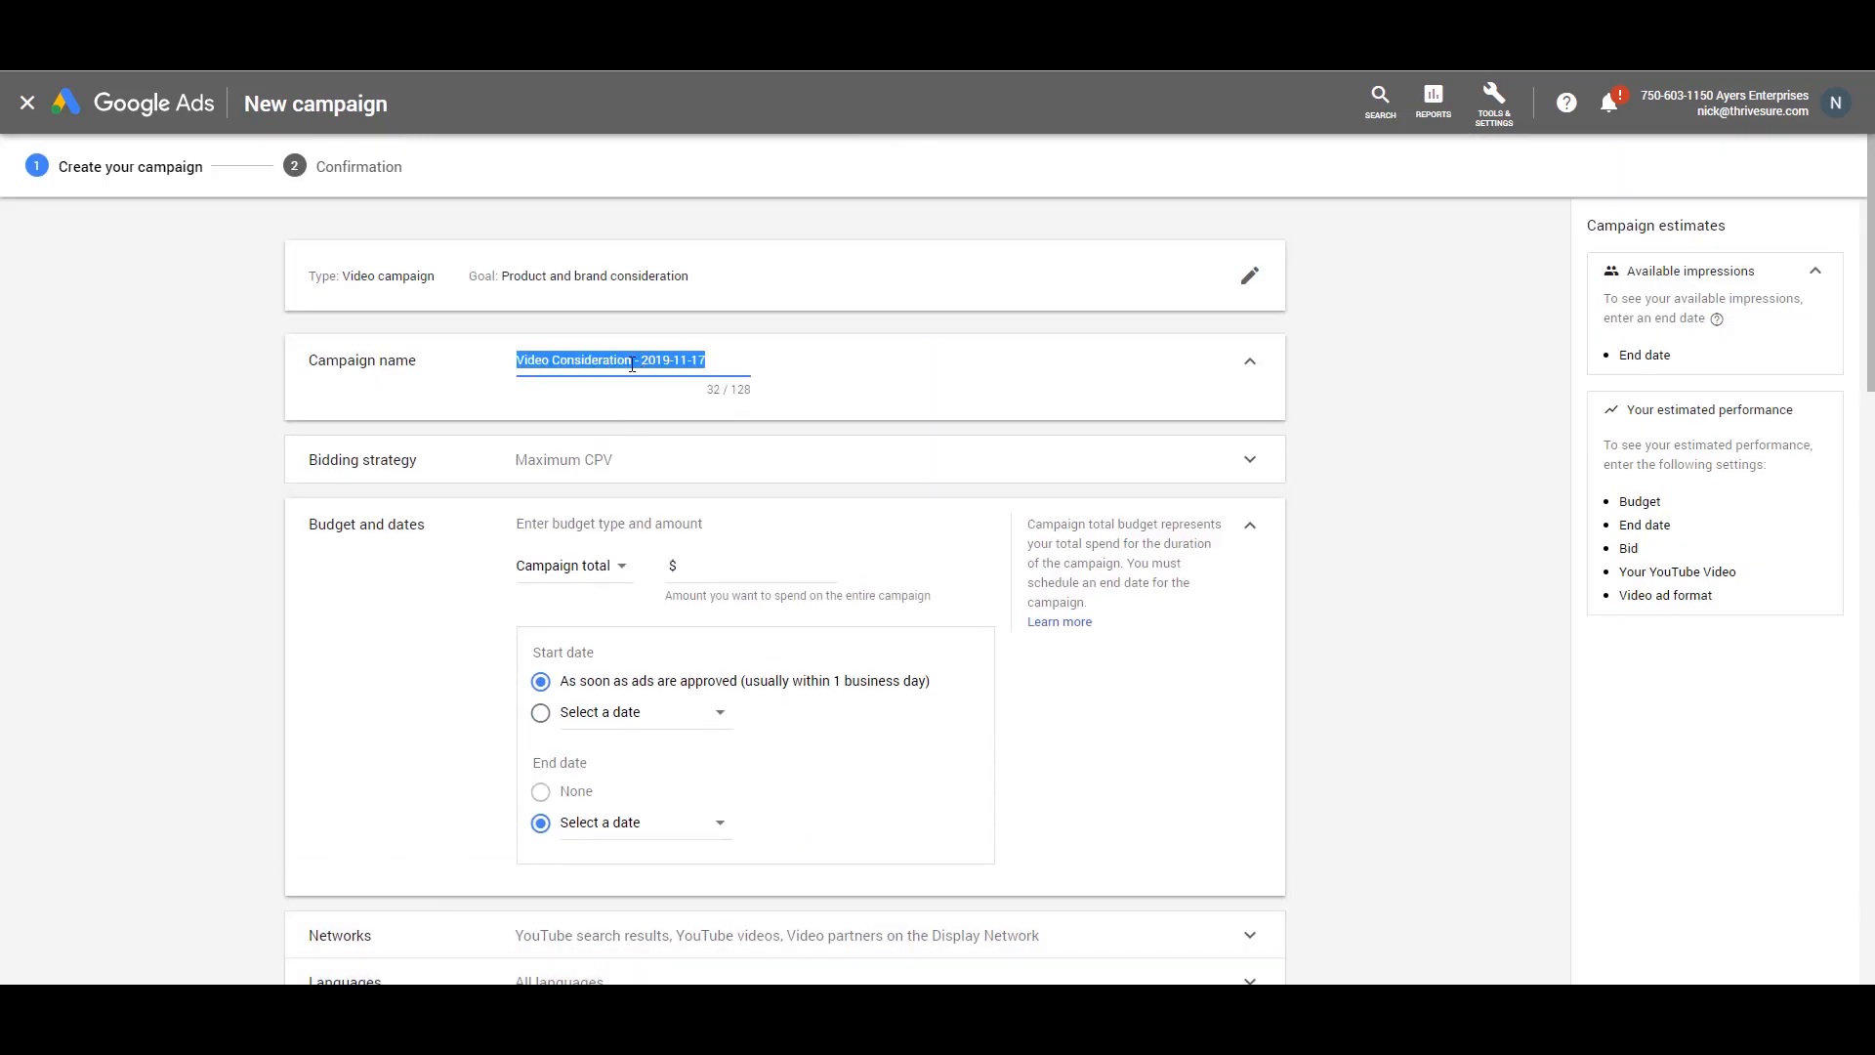
{"action": "key", "text": "Caps_Lock"}
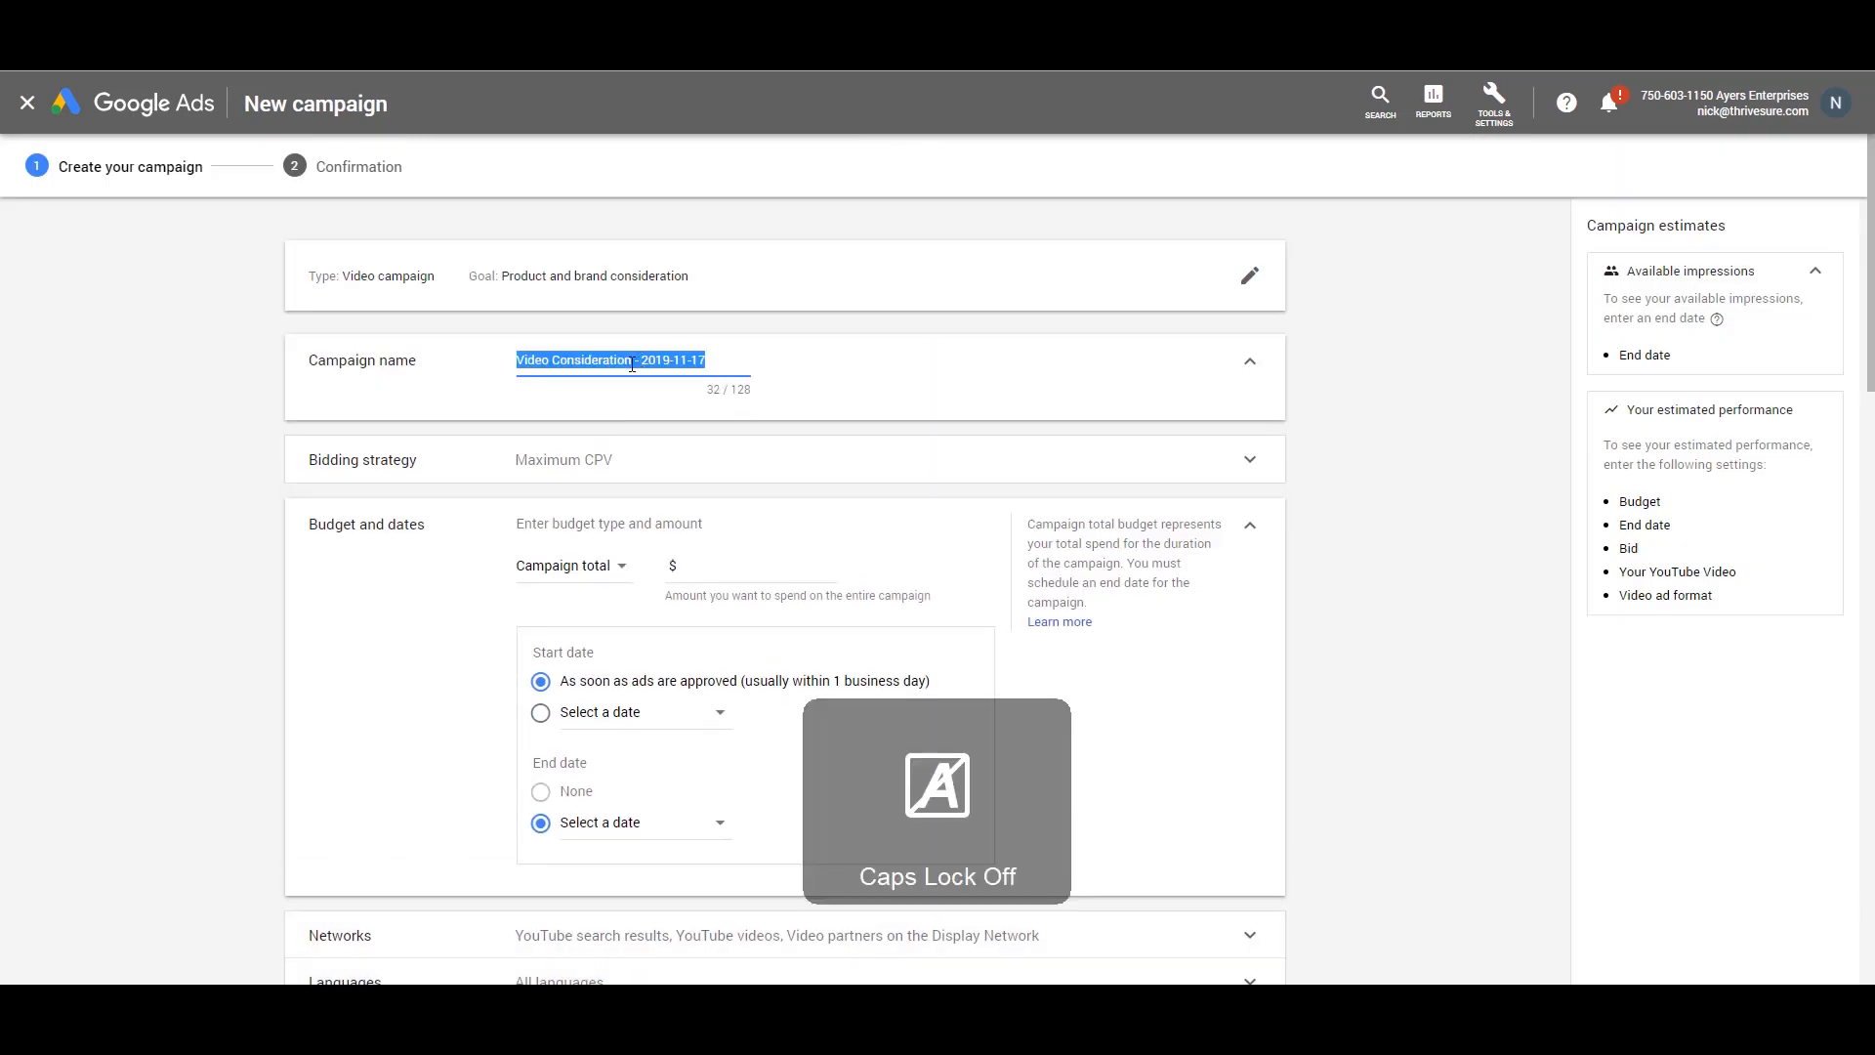
{"action": "type", "text": "i"}
{"action": "key", "text": "Caps_Lock"}
{"action": "type", "text": "NS"}
{"action": "key", "text": "BackSpace"}
{"action": "key", "text": "BackSpace"}
{"action": "key", "text": "BackSpace"}
{"action": "type", "text": "I"}
{"action": "key", "text": "Caps_Lock"}
{"action": "type", "text": "nsurance"}
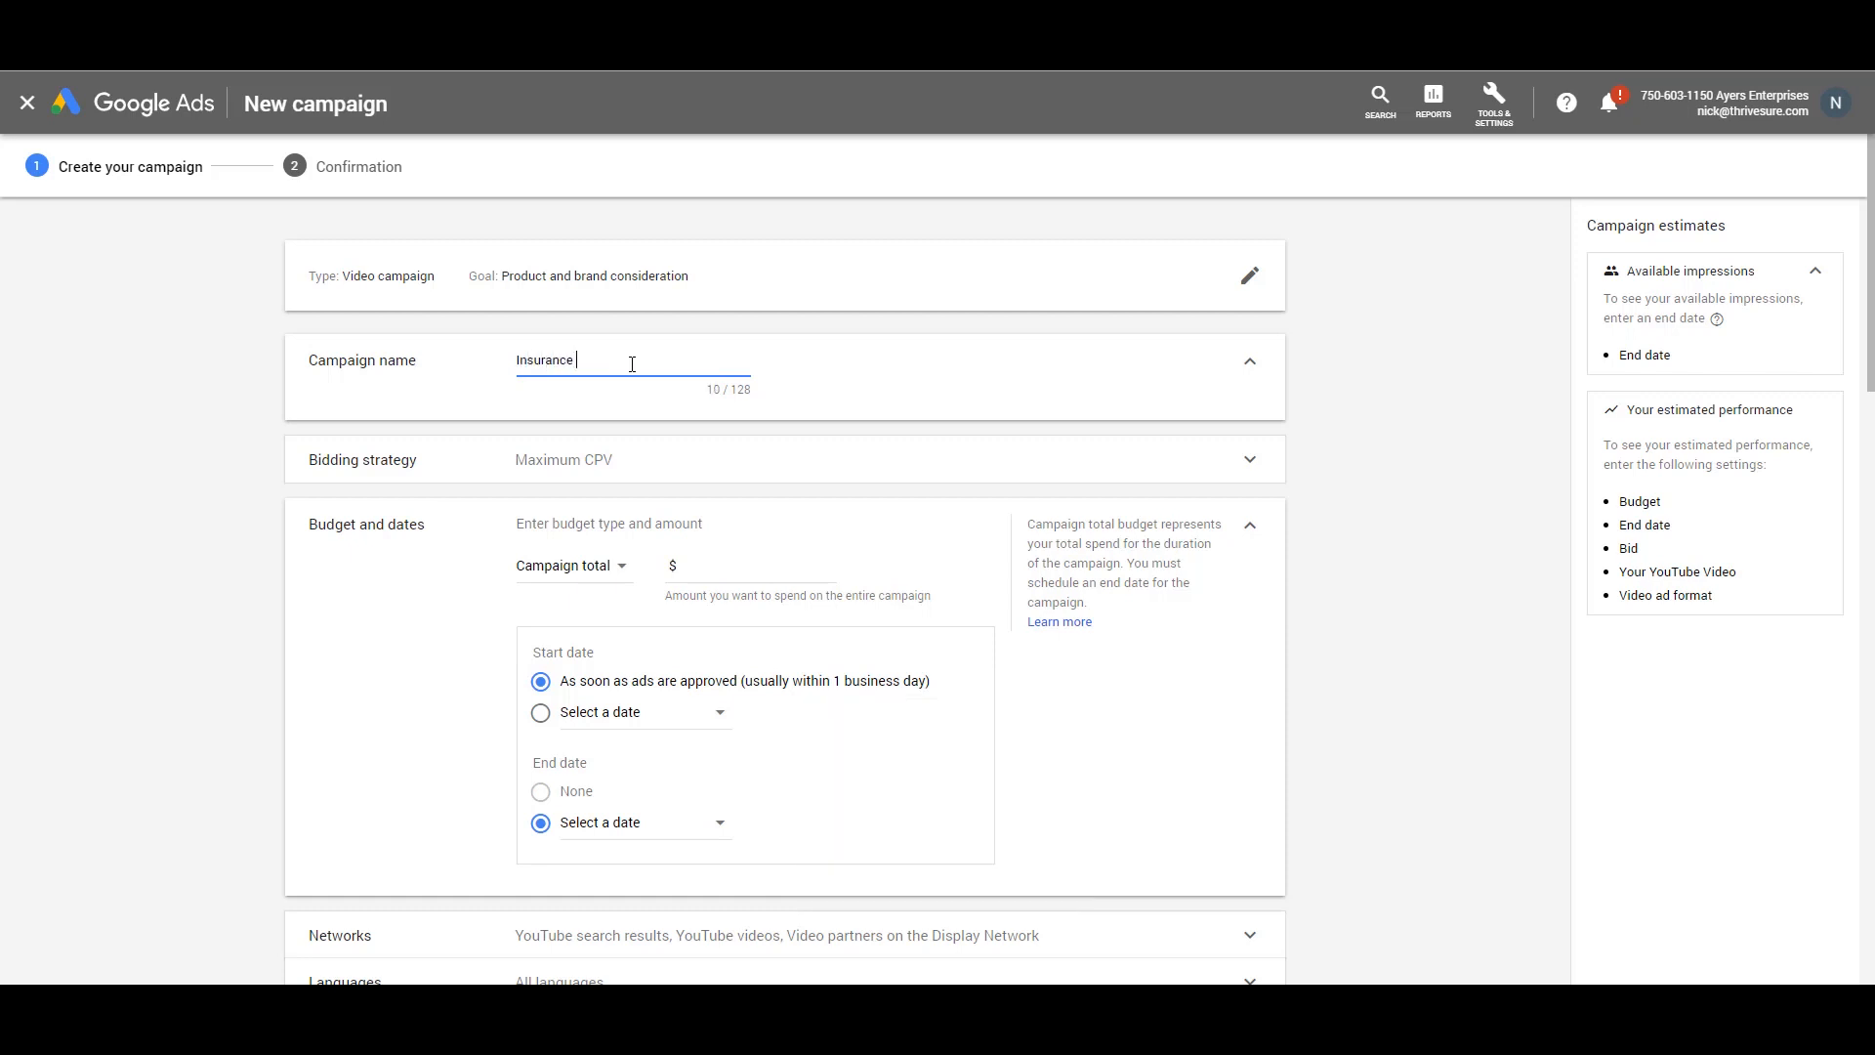
{"action": "key", "text": "Caps_Lock"}
{"action": "type", "text": "A"}
{"action": "key", "text": "Caps_Lock"}
{"action": "type", "text": "ffinity"}
Set the budget type to Daily and exclude YouTube search results and Display Network video partners from the campaign's networks
{"action": "left_click", "coordinate": [605, 573]}
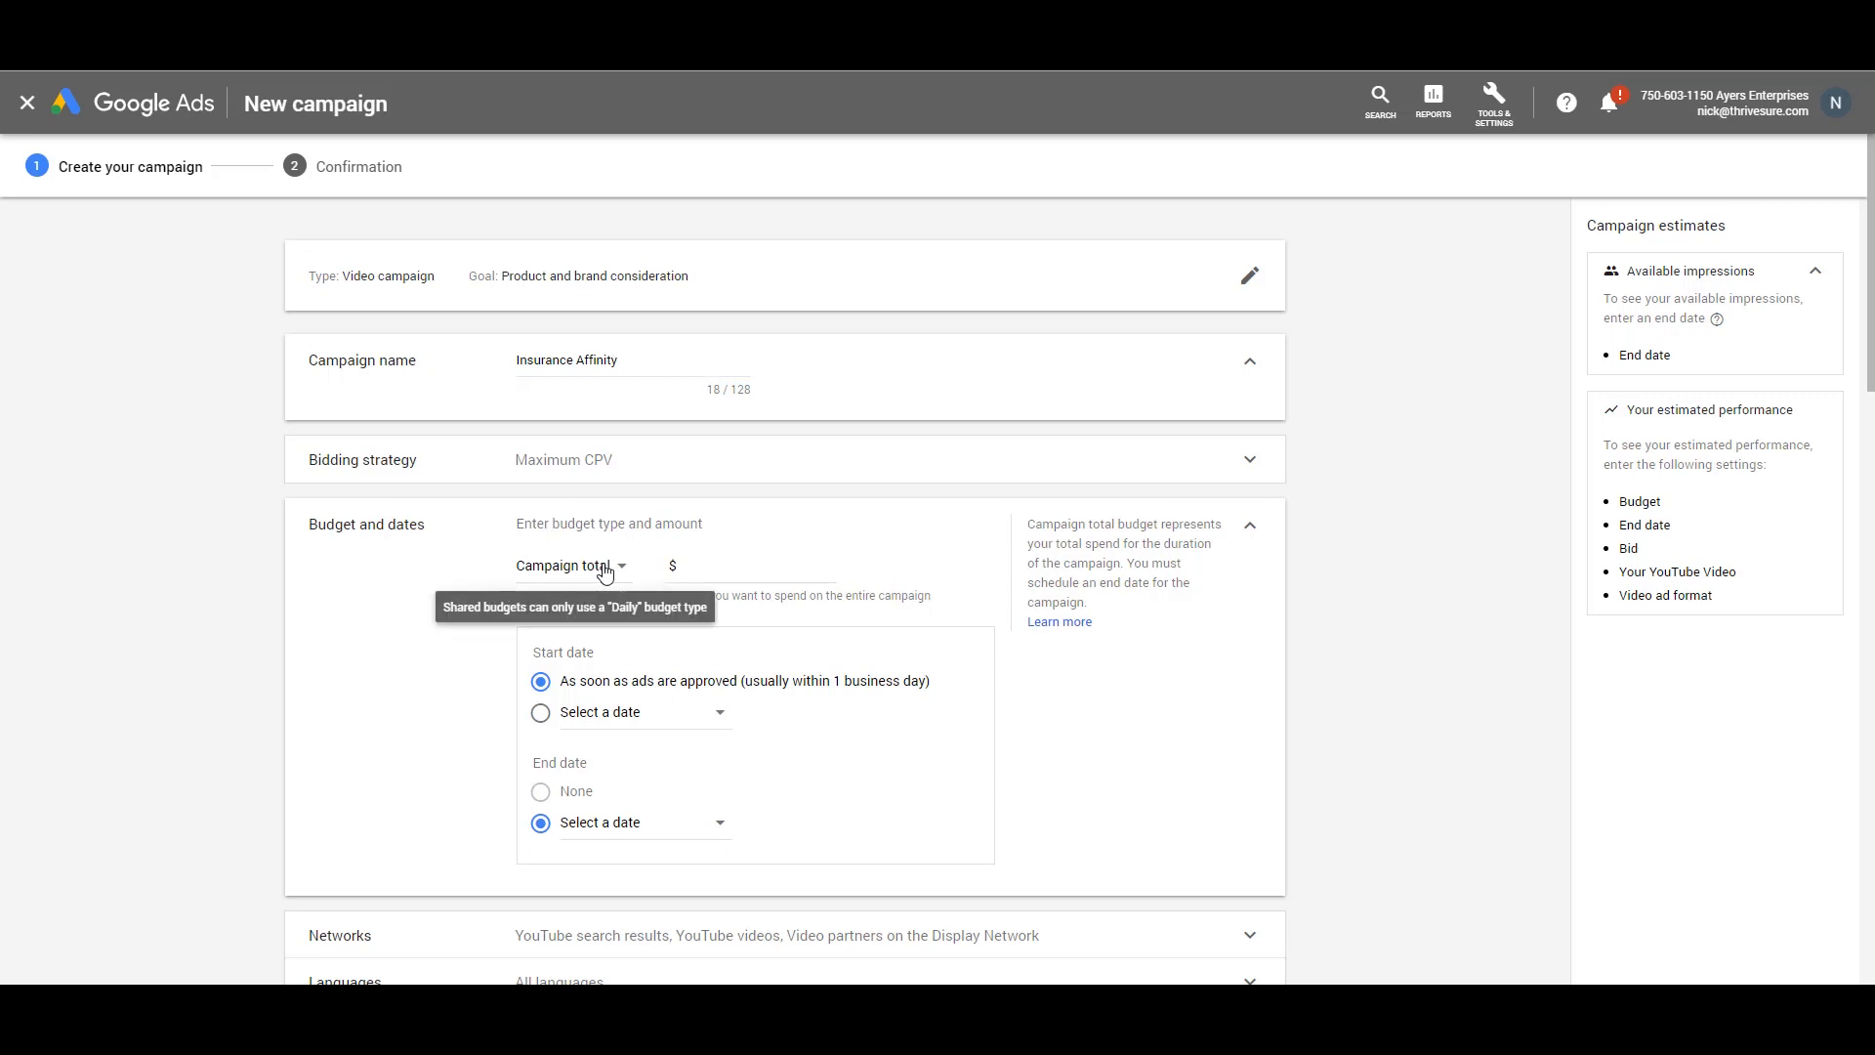
{"action": "left_click", "coordinate": [546, 588]}
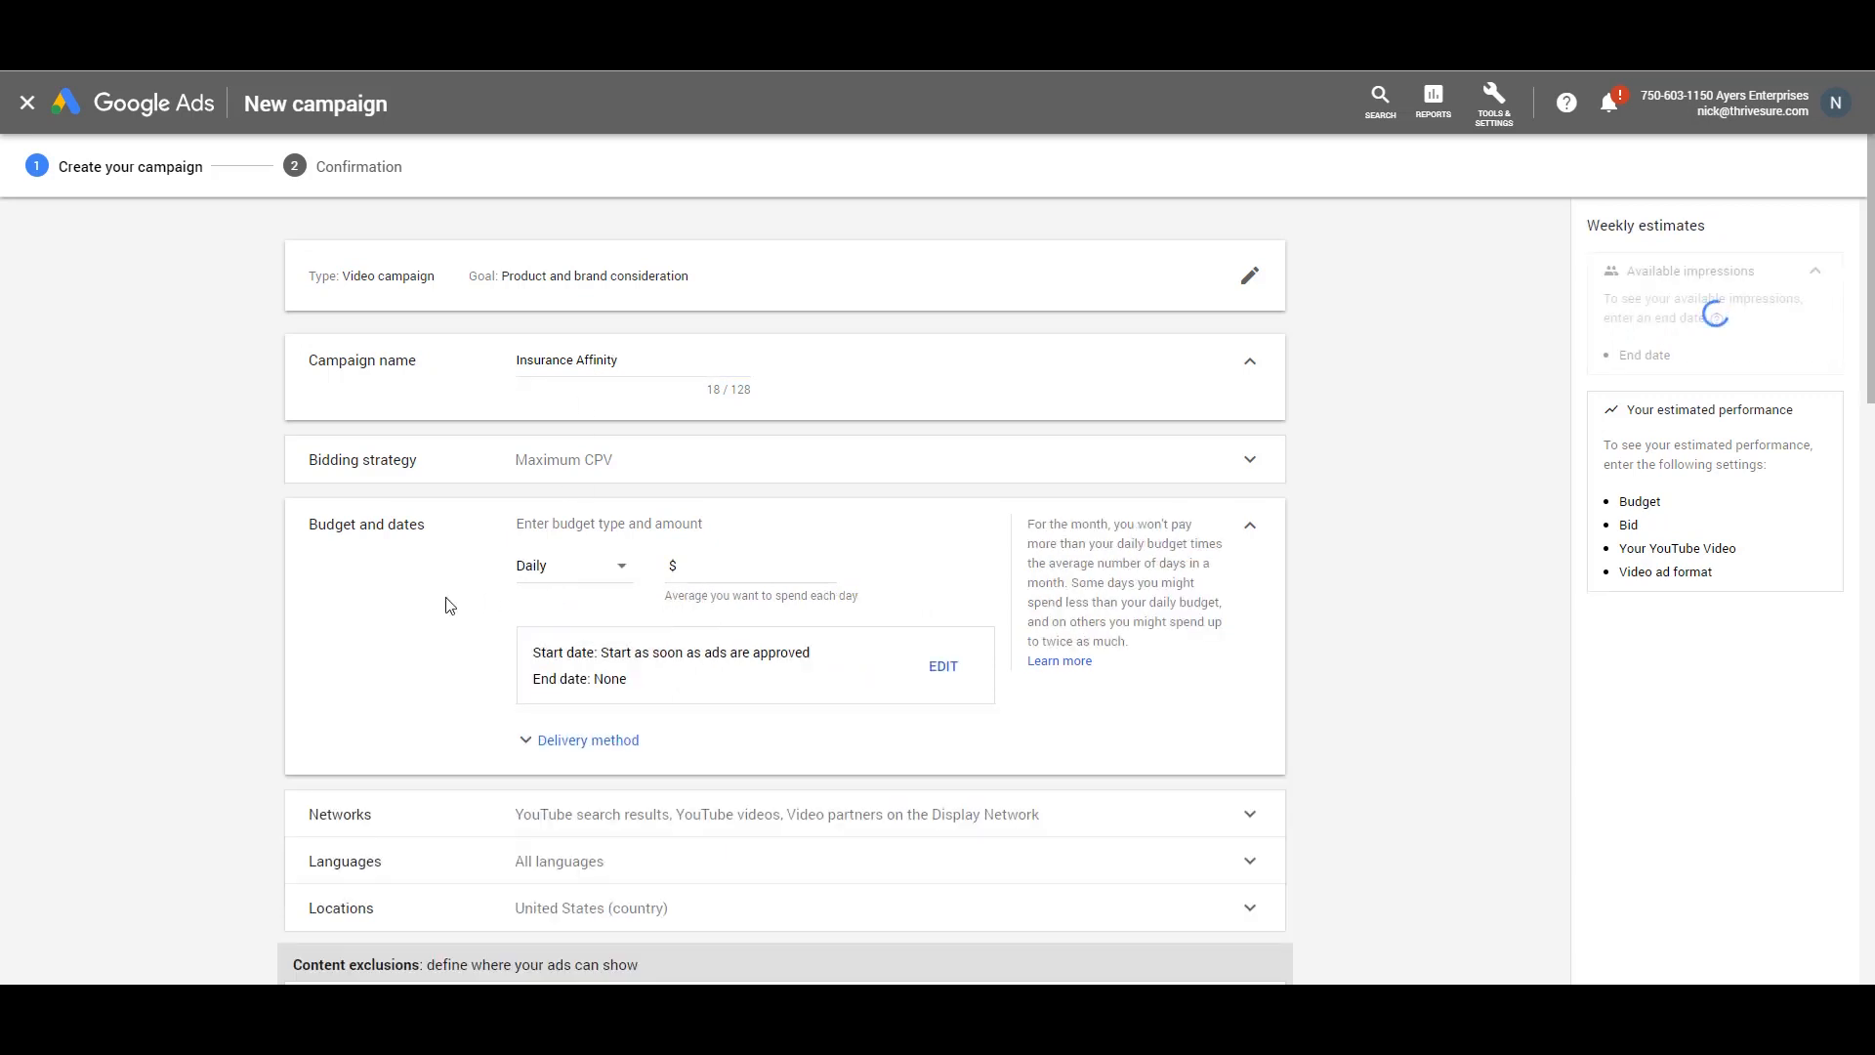
{"action": "scroll", "coordinate": [449, 606], "scroll_direction": "down", "scroll_amount": 2}
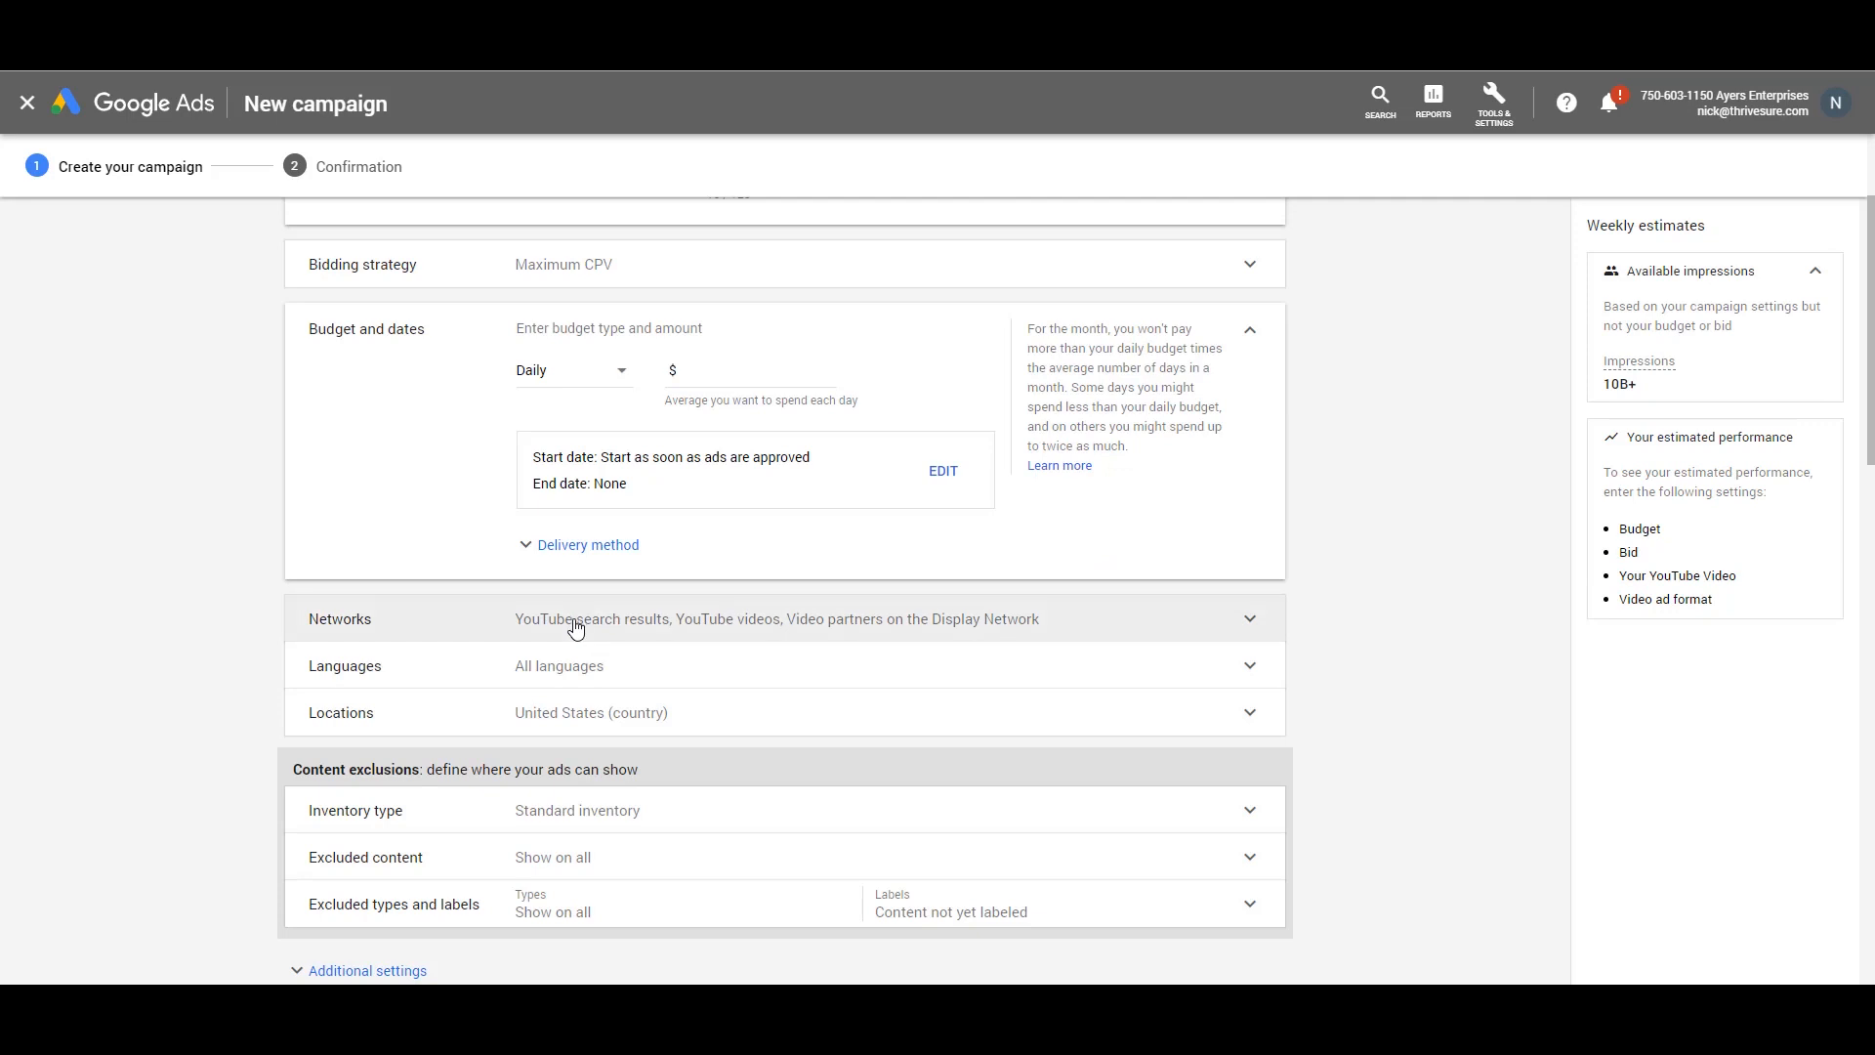
{"action": "left_click", "coordinate": [576, 625]}
{"action": "left_click", "coordinate": [527, 780]}
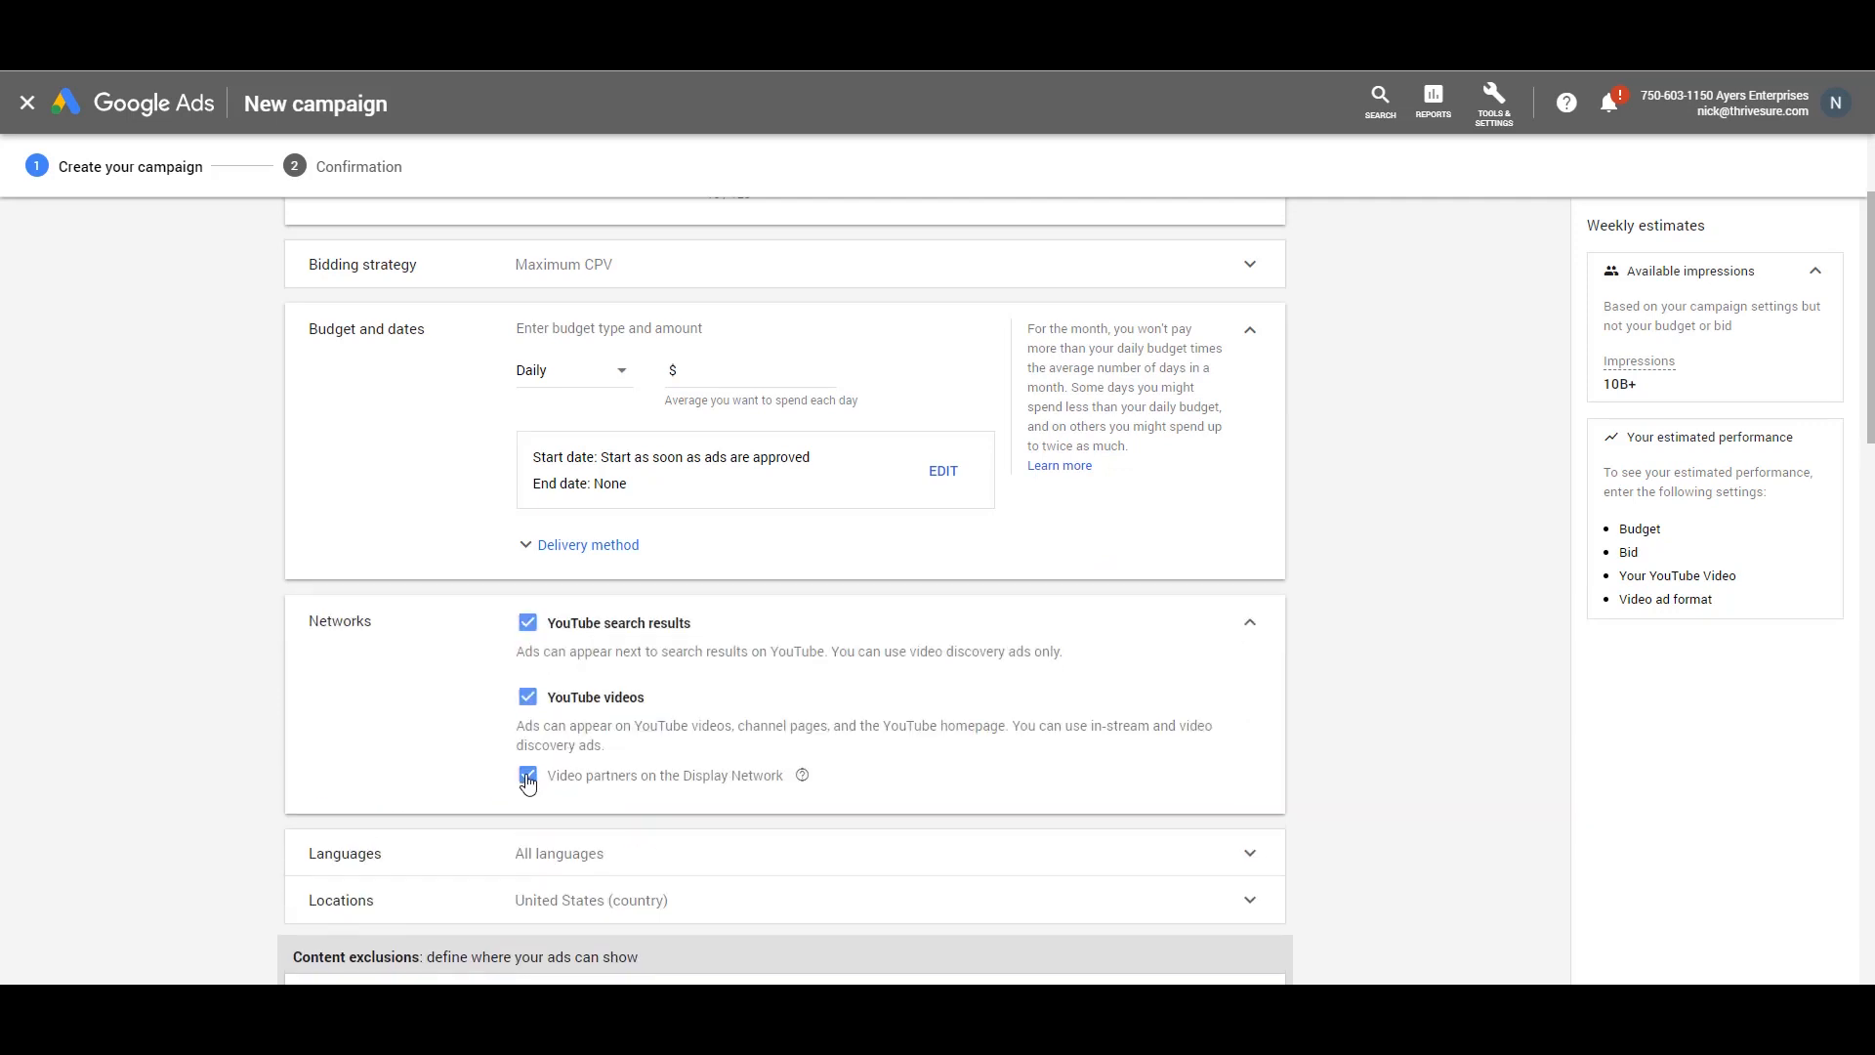
{"action": "left_click", "coordinate": [527, 625]}
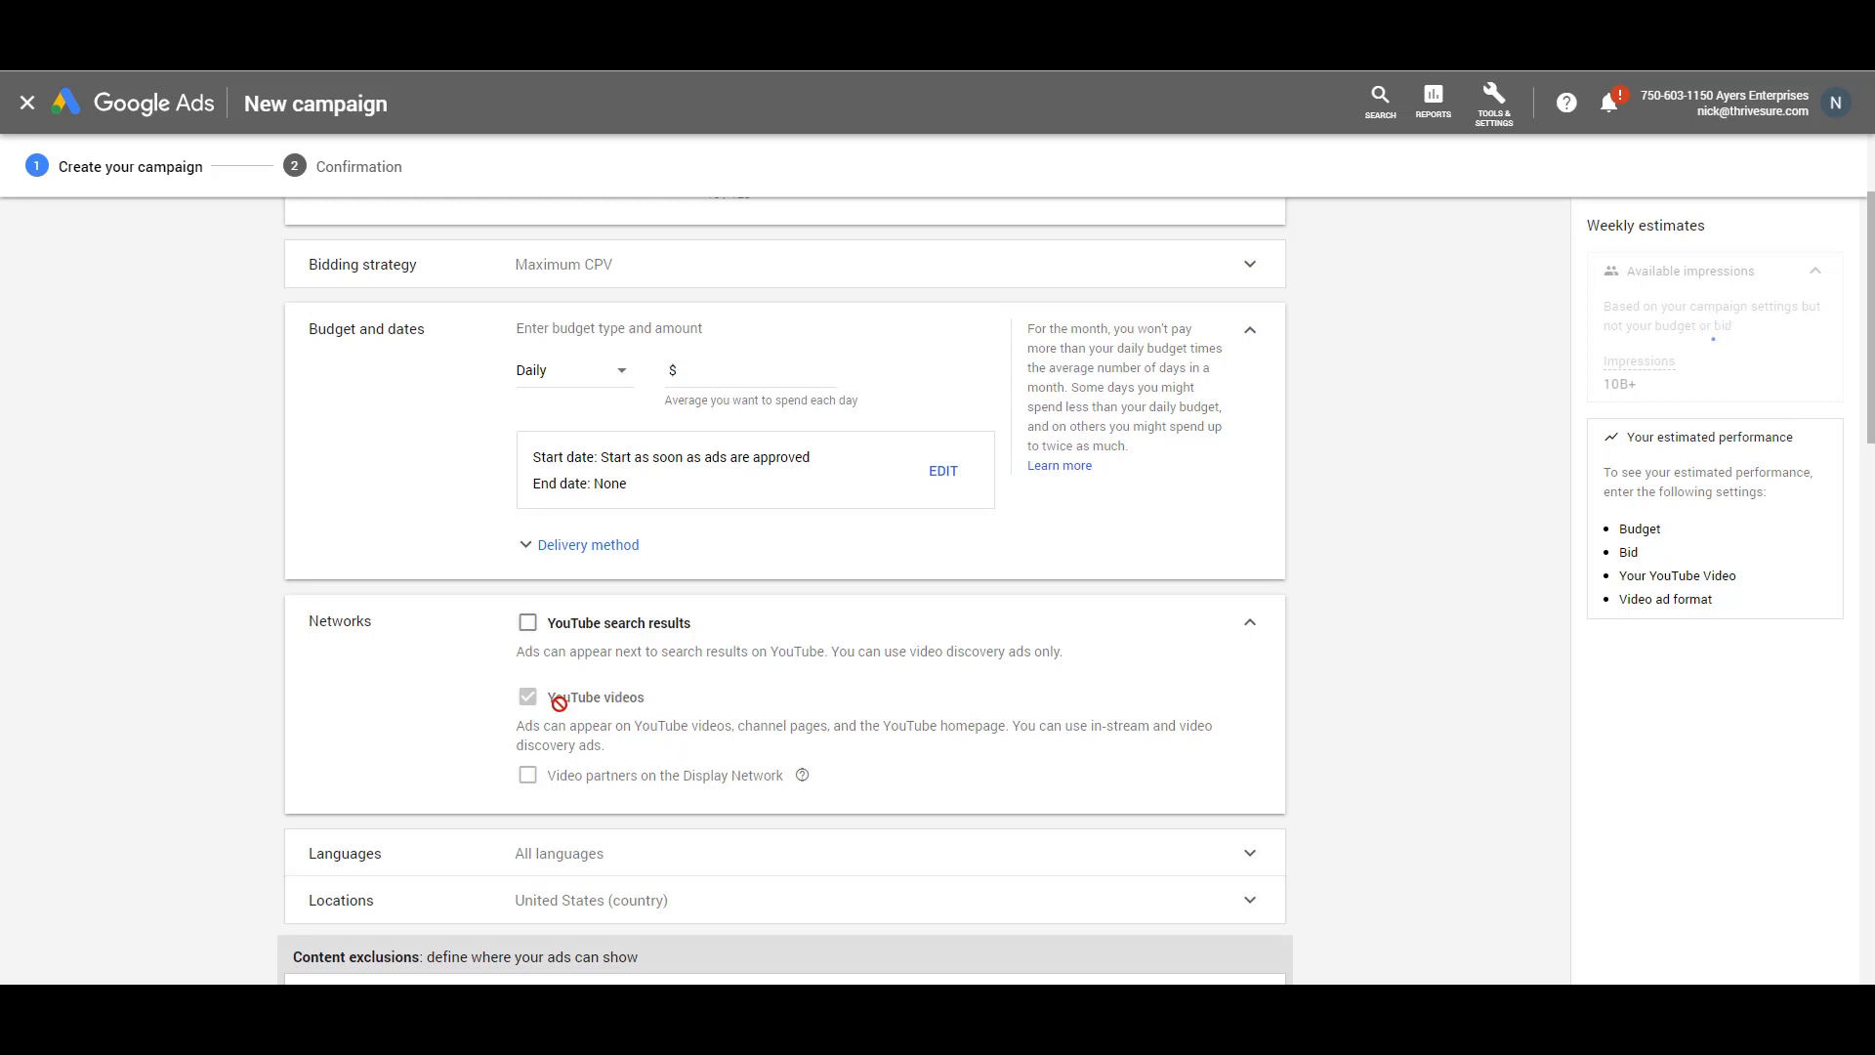
Set the daily budget to $100 and choose English as the campaign's target language
{"action": "left_click", "coordinate": [455, 868]}
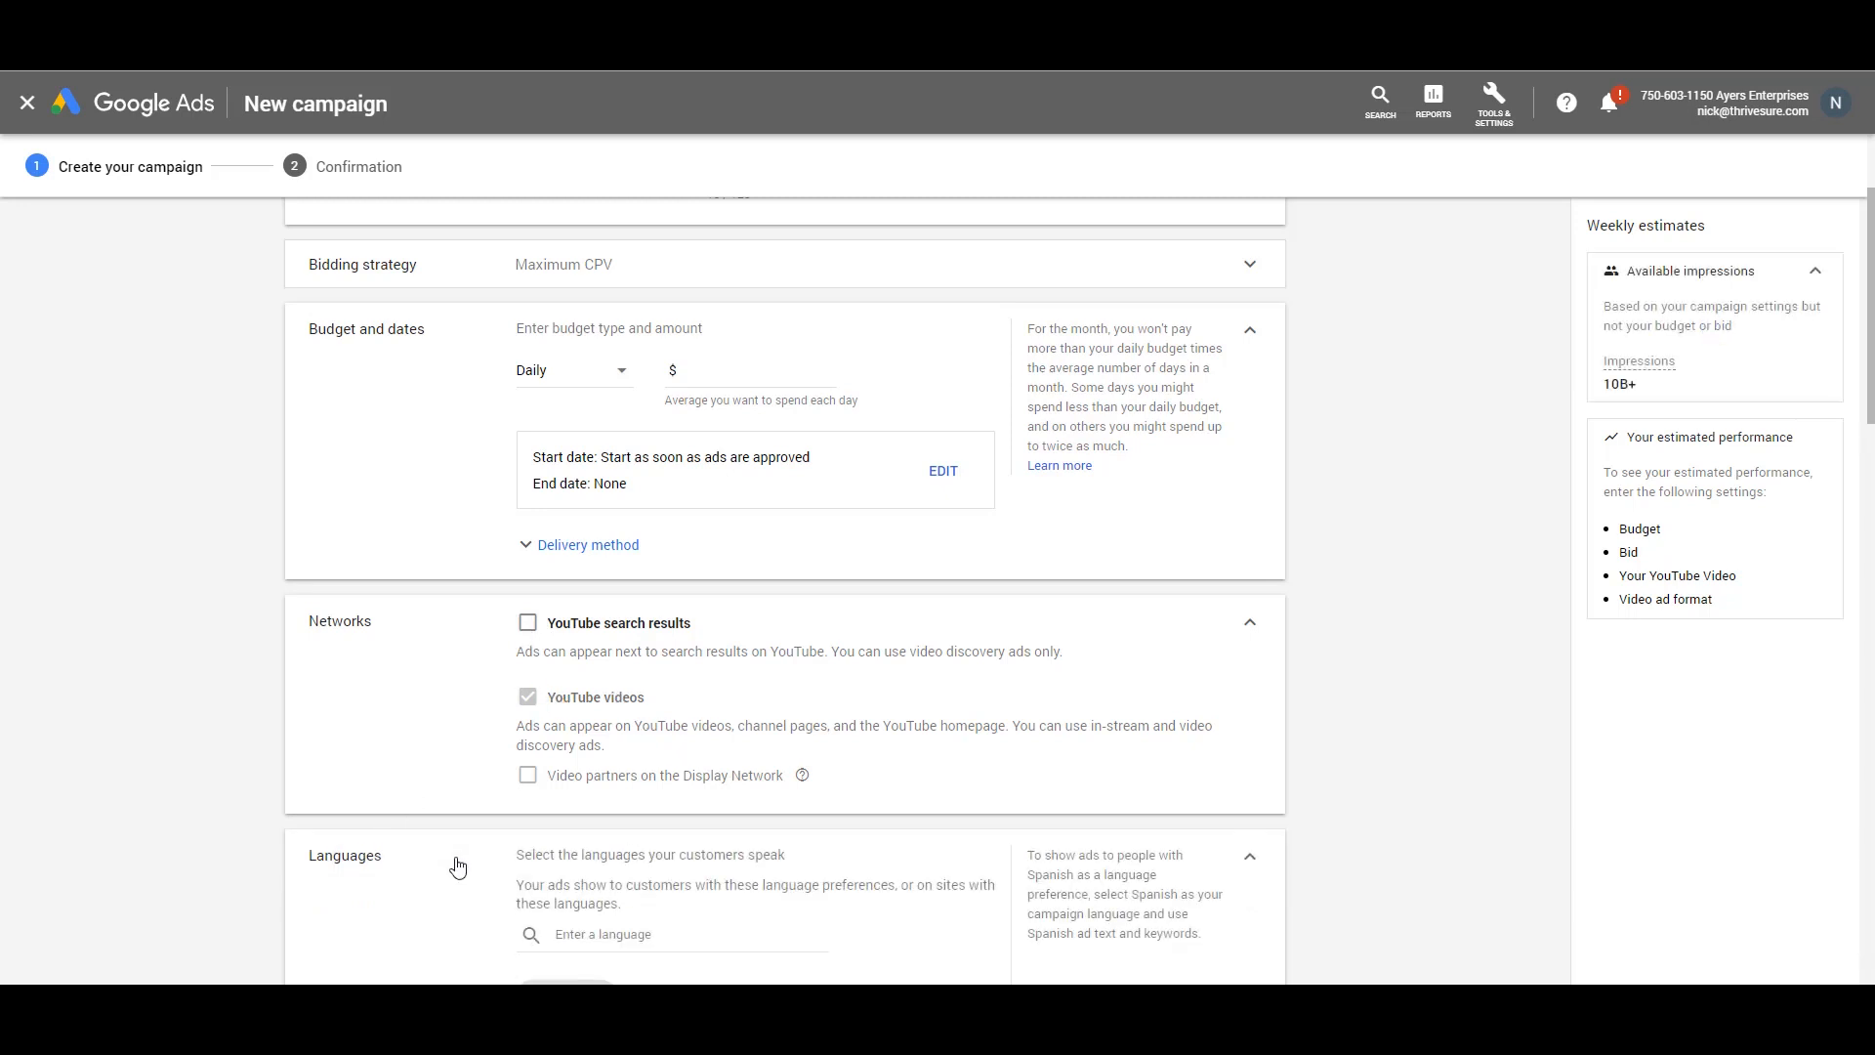
{"action": "left_click", "coordinate": [717, 369]}
{"action": "type", "text": "100"}
{"action": "scroll", "coordinate": [405, 643], "scroll_direction": "down", "scroll_amount": 2}
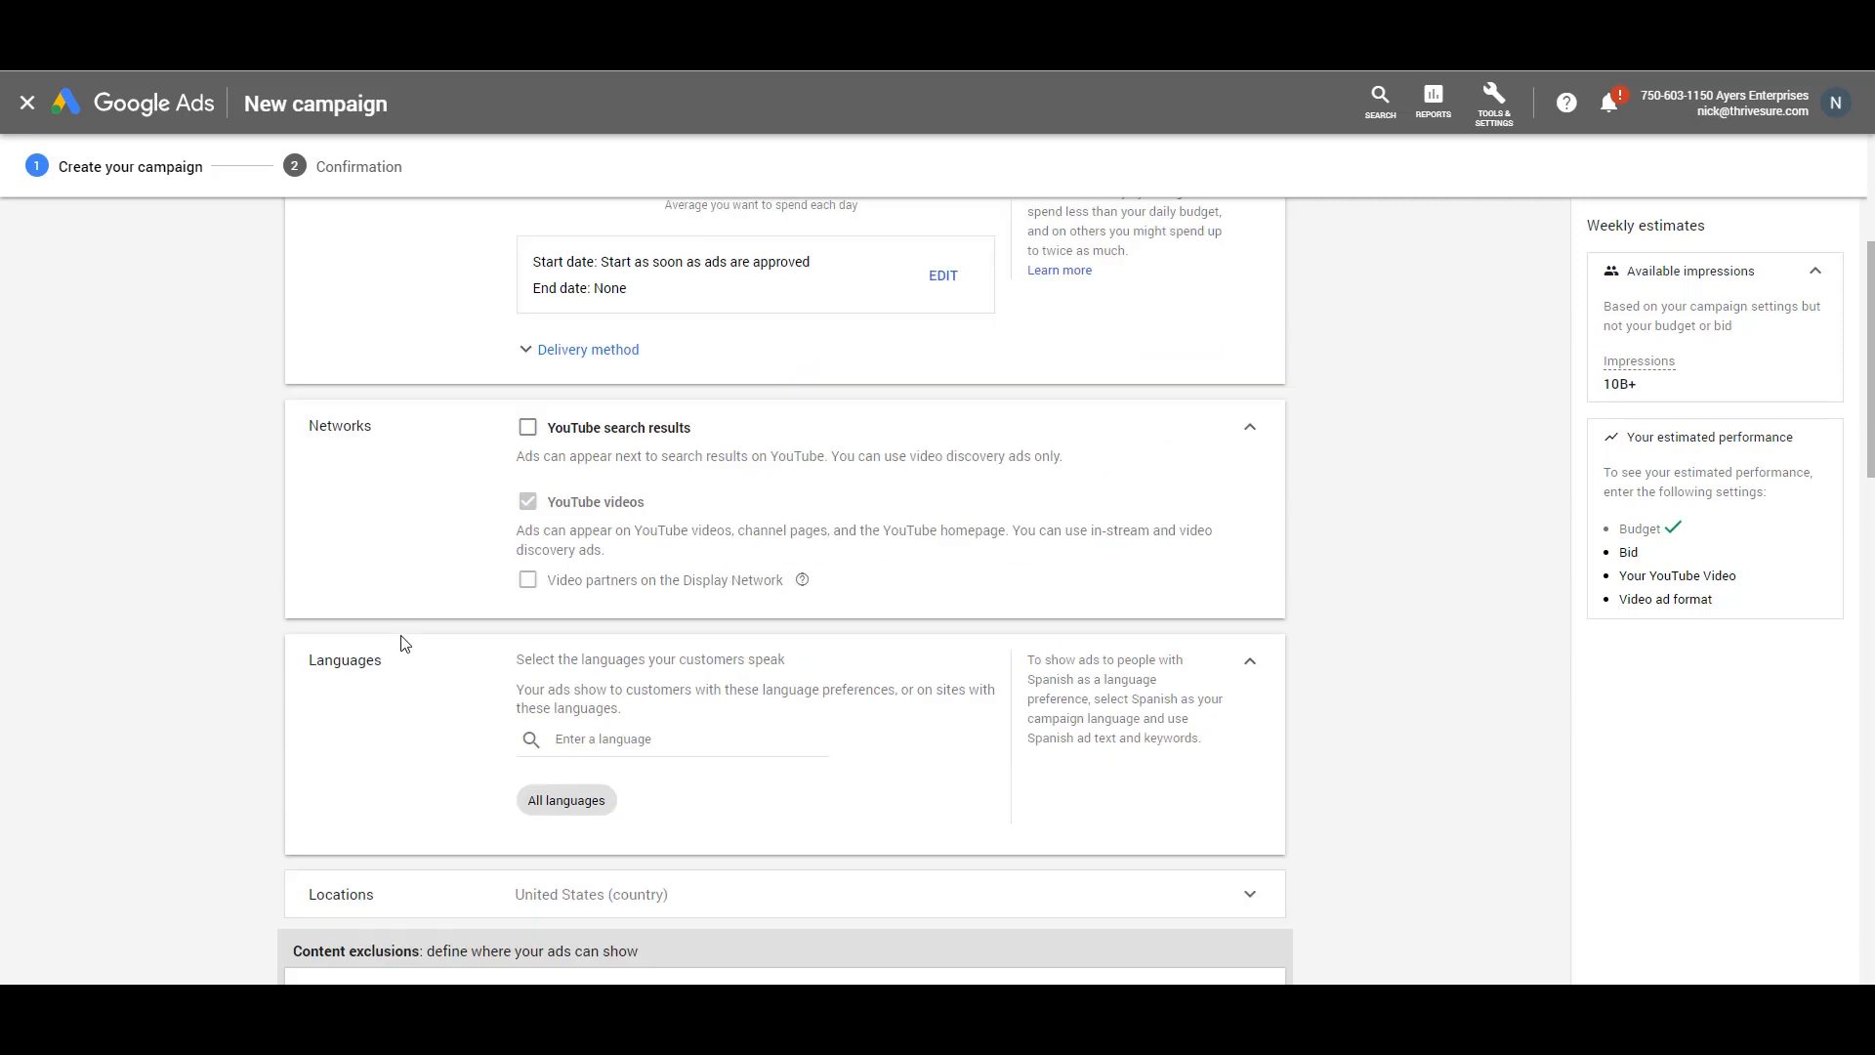
{"action": "left_click", "coordinate": [612, 745]}
{"action": "left_click", "coordinate": [537, 713]}
Target the campaign to the postal code 85209, Arizona, United States as an included location
{"action": "scroll", "coordinate": [413, 720], "scroll_direction": "down", "scroll_amount": 2}
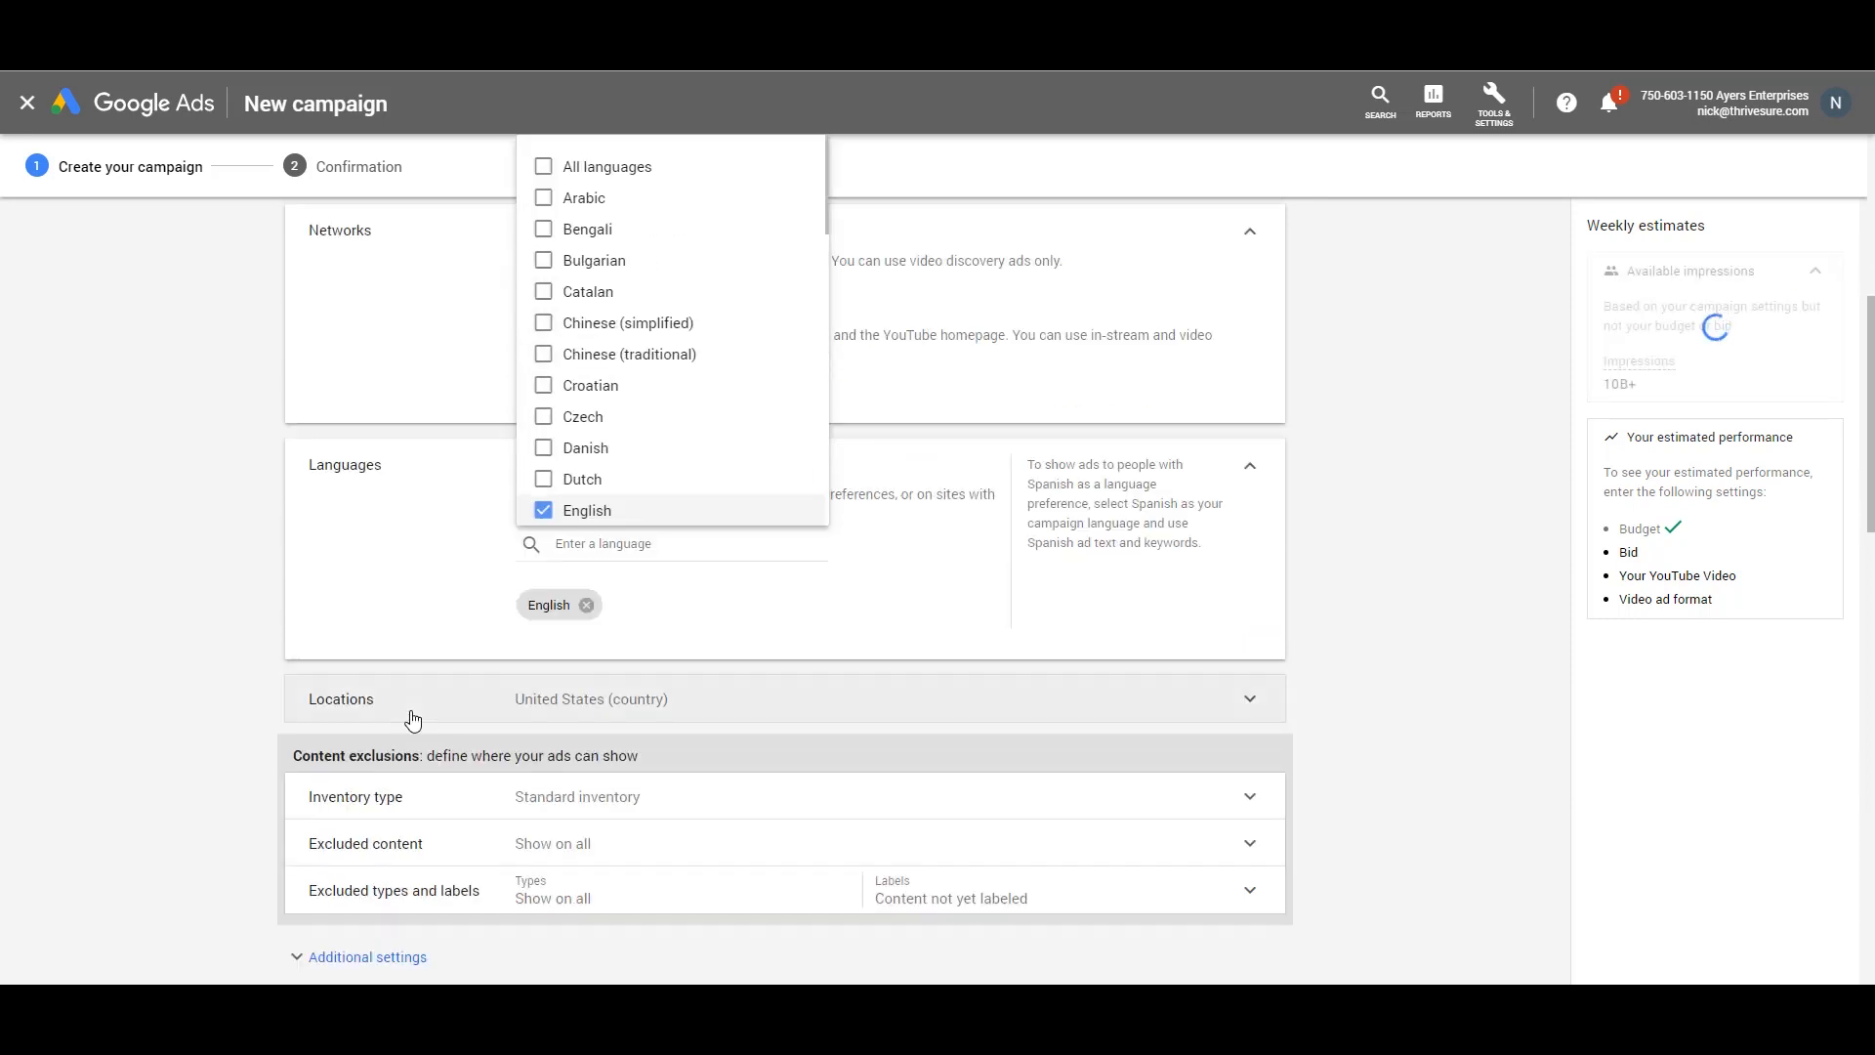
{"action": "scroll", "coordinate": [413, 720], "scroll_direction": "down", "scroll_amount": 1}
{"action": "left_click", "coordinate": [371, 605]}
{"action": "left_click", "coordinate": [654, 768]}
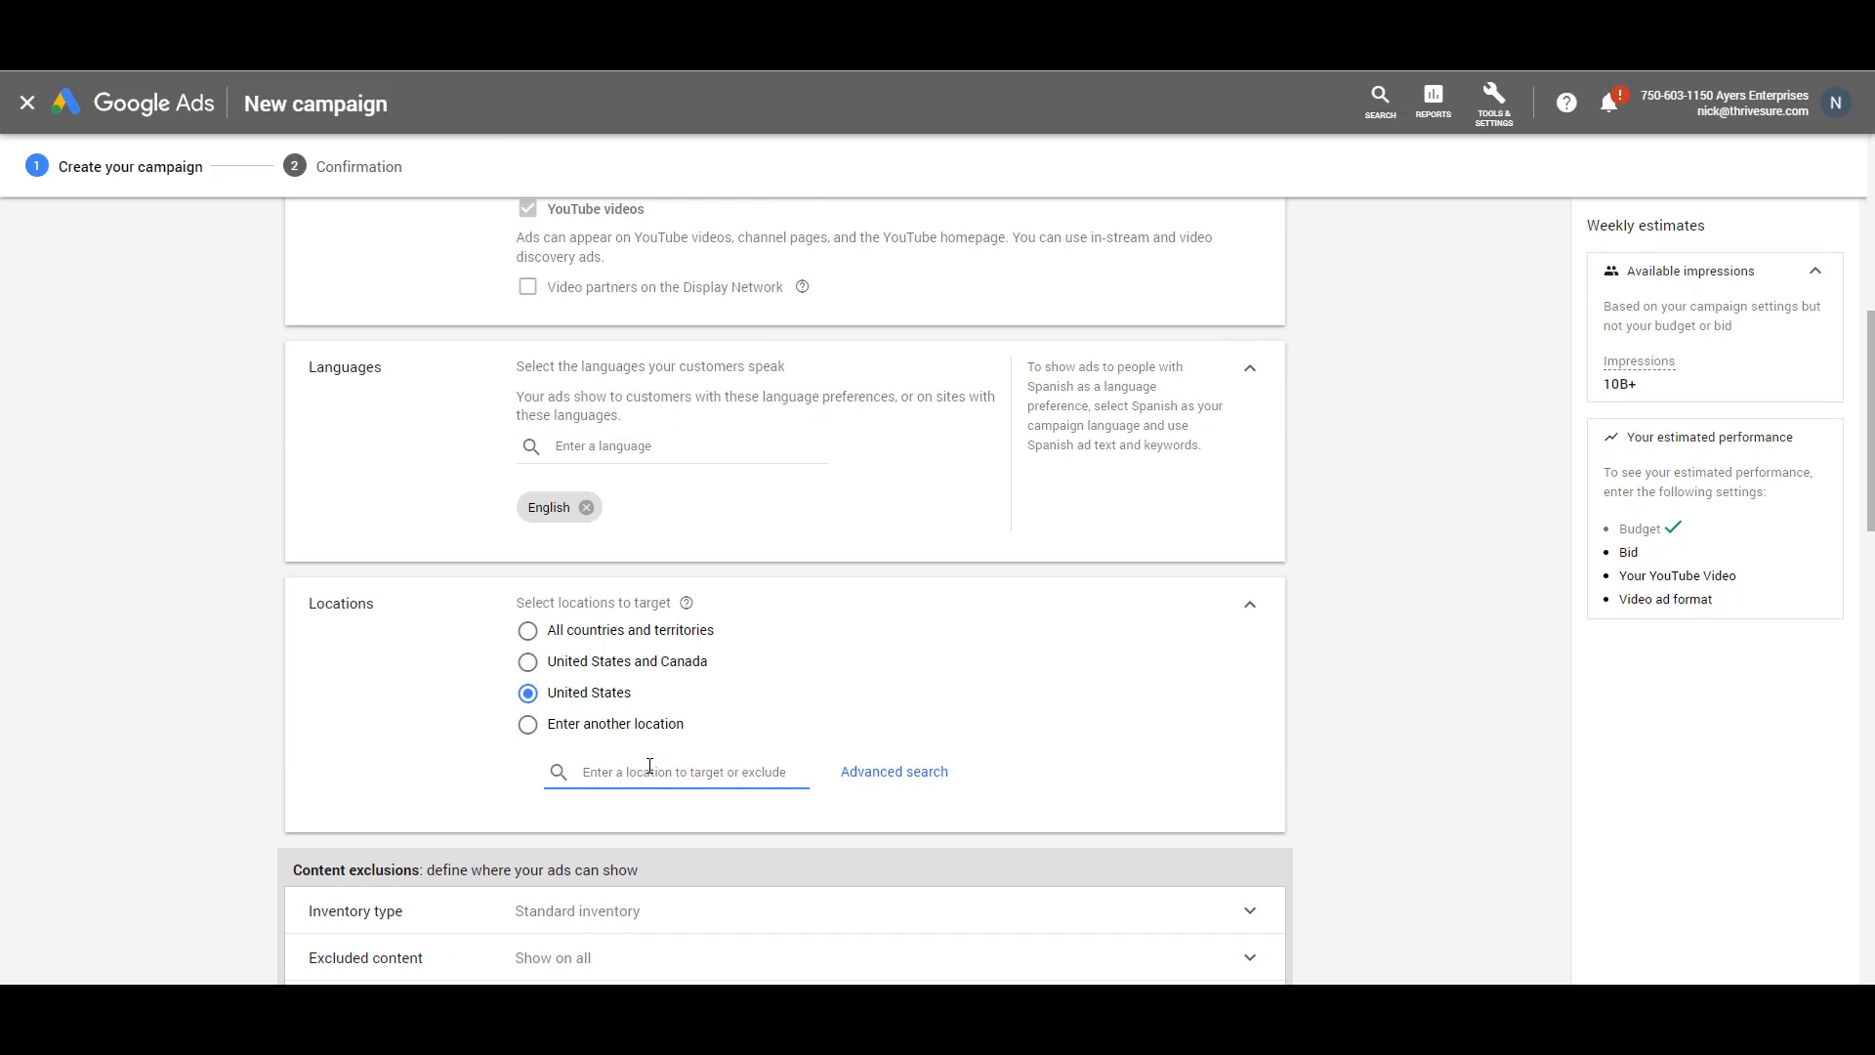
{"action": "type", "text": "85209"}
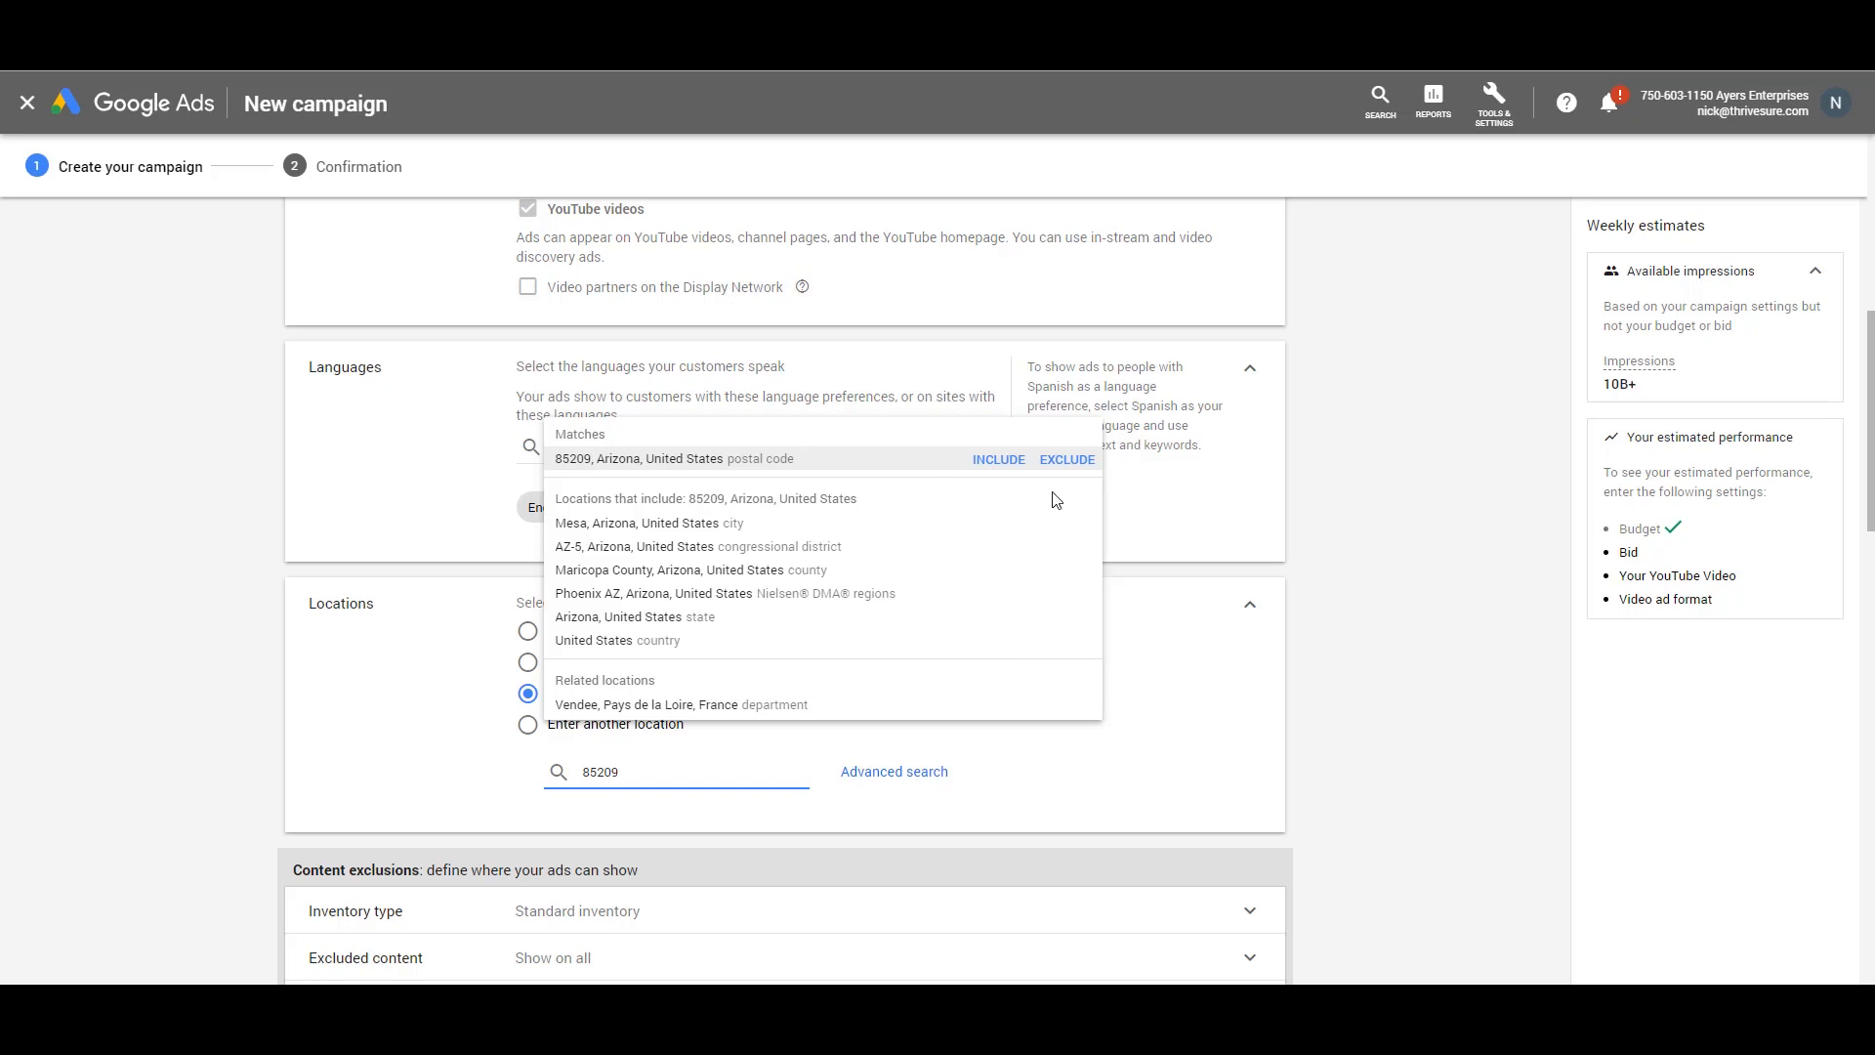
{"action": "left_click", "coordinate": [998, 459]}
Expand the additional settings and exclude embedded videos and live streaming videos from the content types where ads can show
{"action": "scroll", "coordinate": [311, 781], "scroll_direction": "down", "scroll_amount": 4}
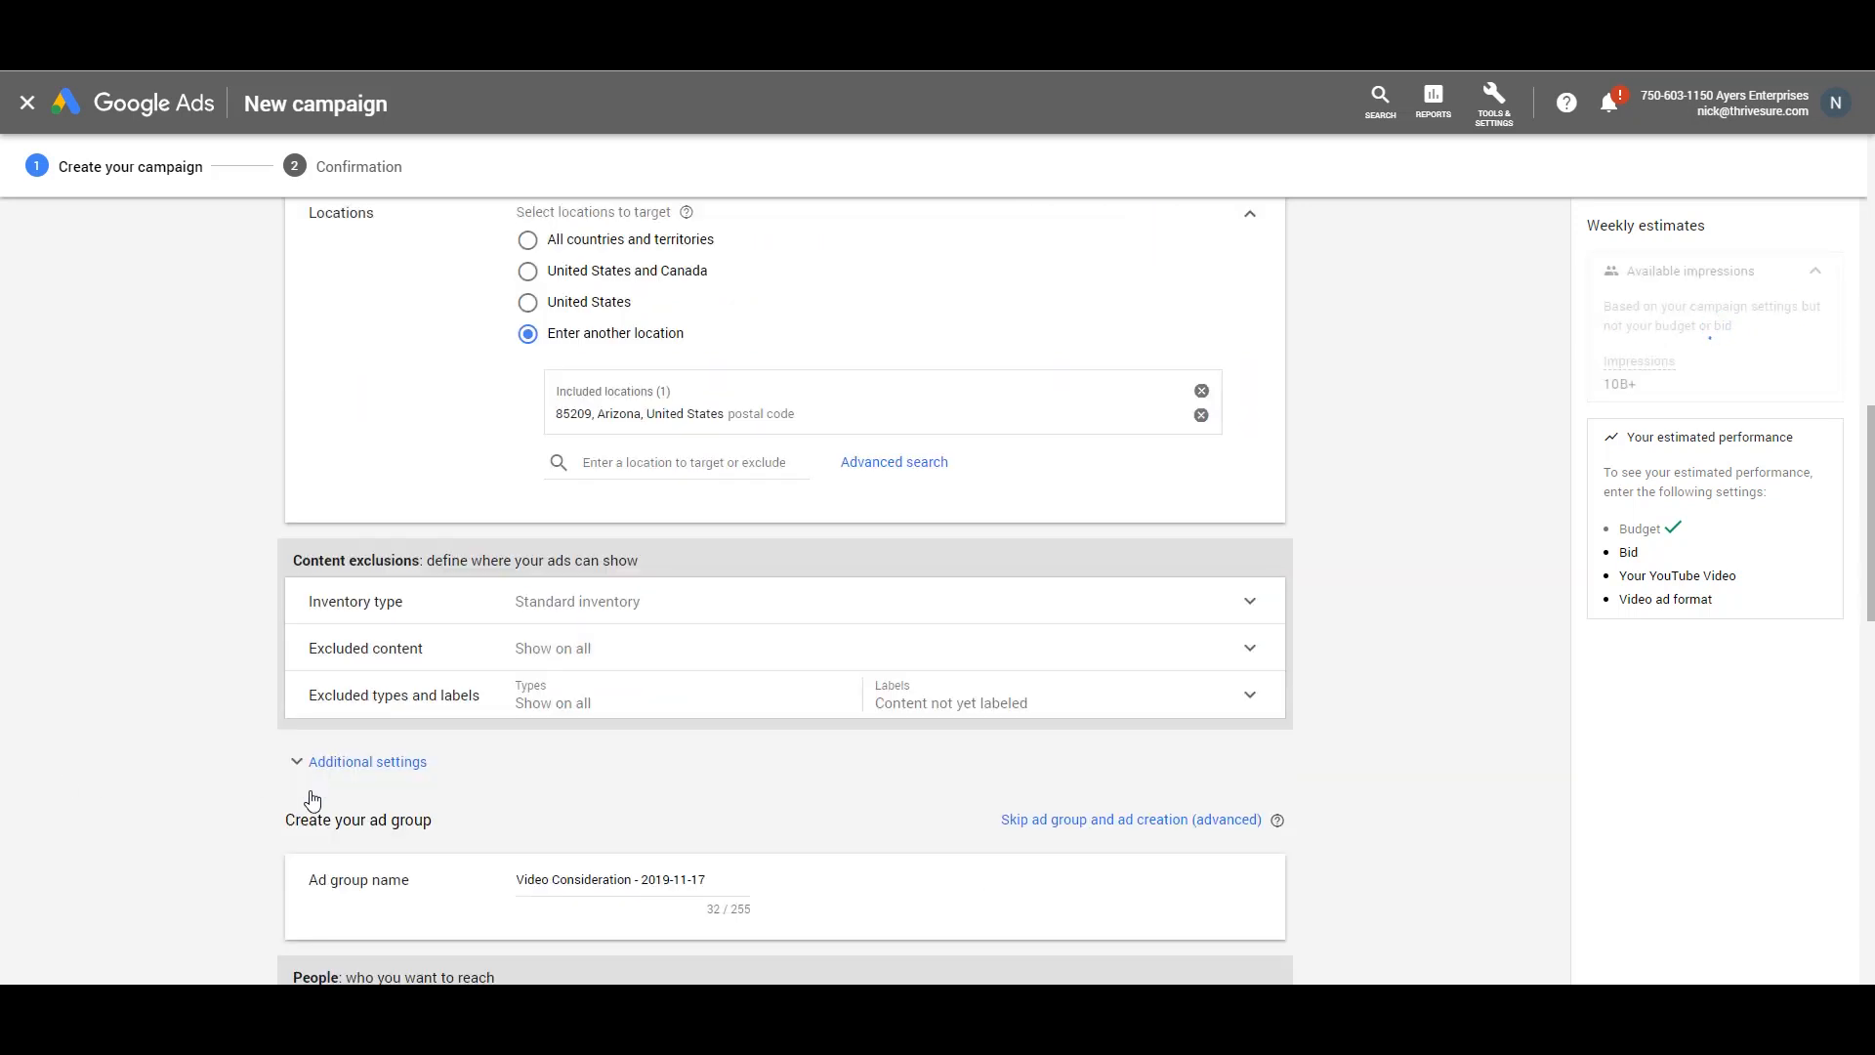
{"action": "left_click", "coordinate": [372, 774]}
{"action": "left_click", "coordinate": [410, 695]}
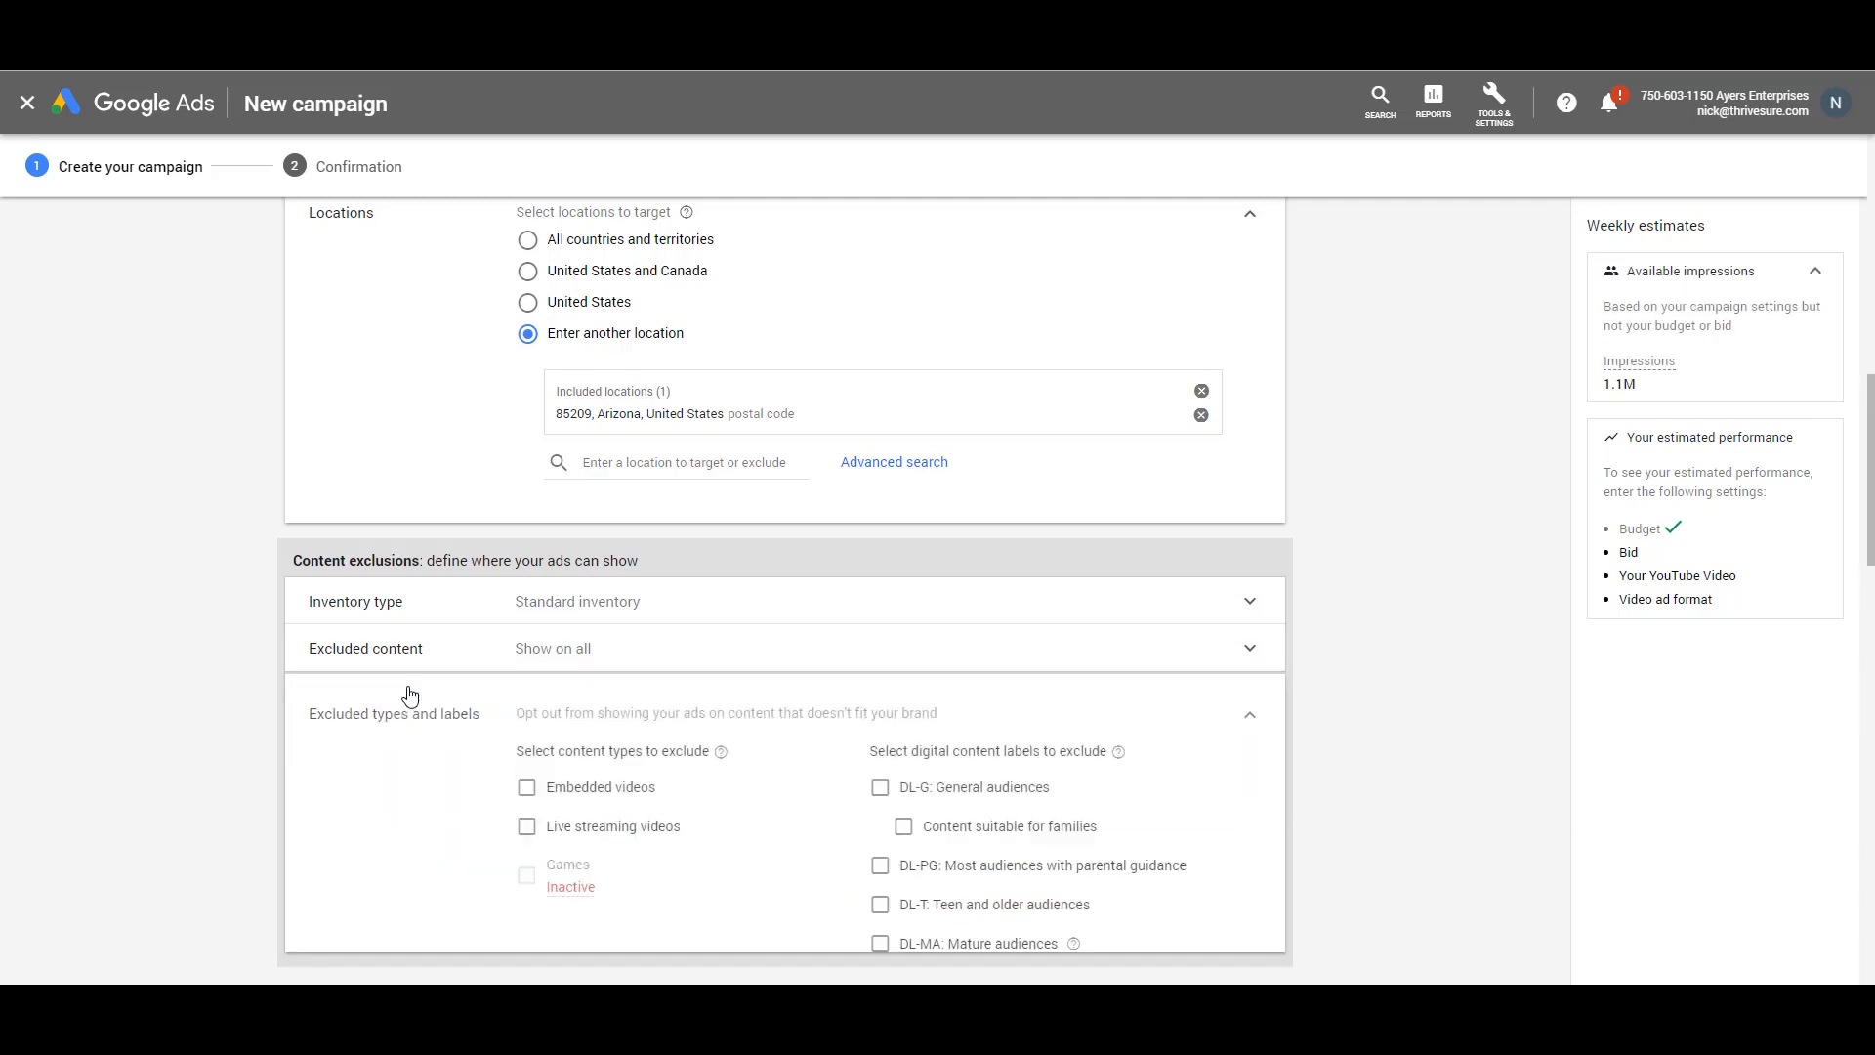
{"action": "left_click", "coordinate": [526, 786]}
{"action": "left_click", "coordinate": [526, 826]}
{"action": "scroll", "coordinate": [342, 795], "scroll_direction": "down", "scroll_amount": 6}
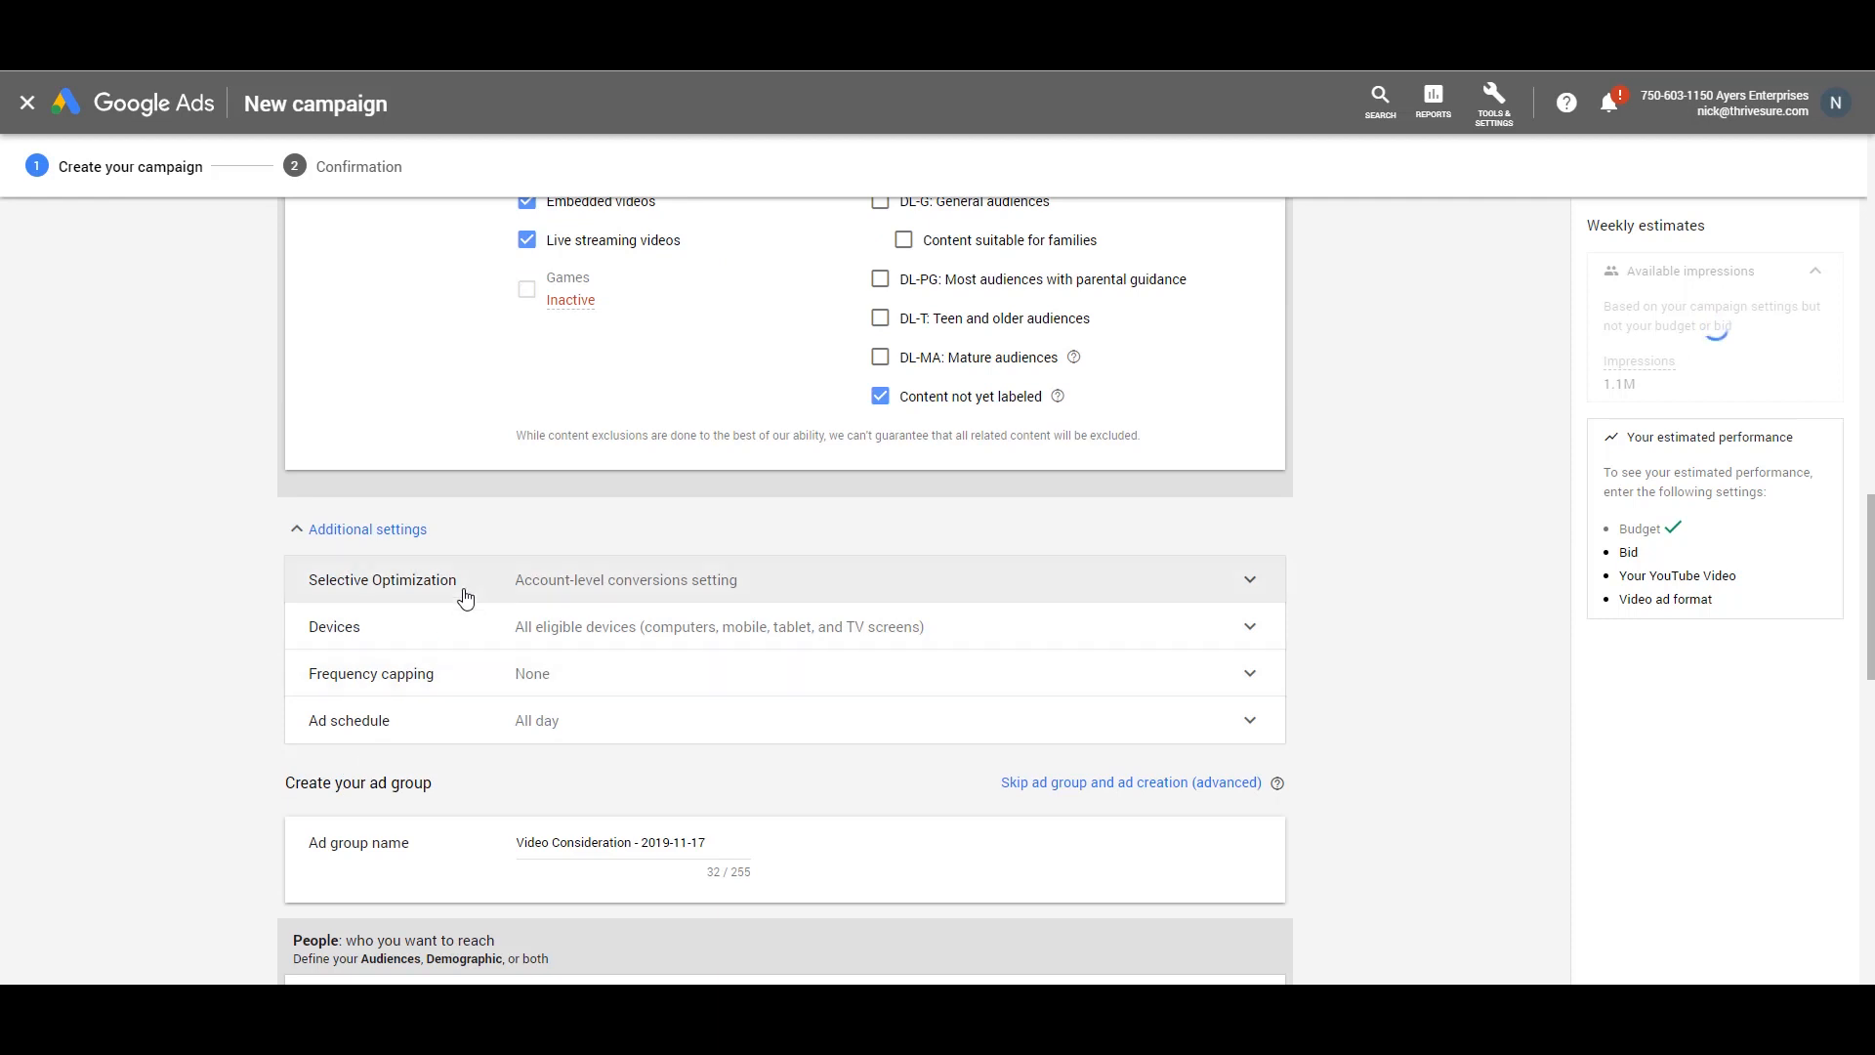
{"action": "left_click", "coordinate": [599, 586]}
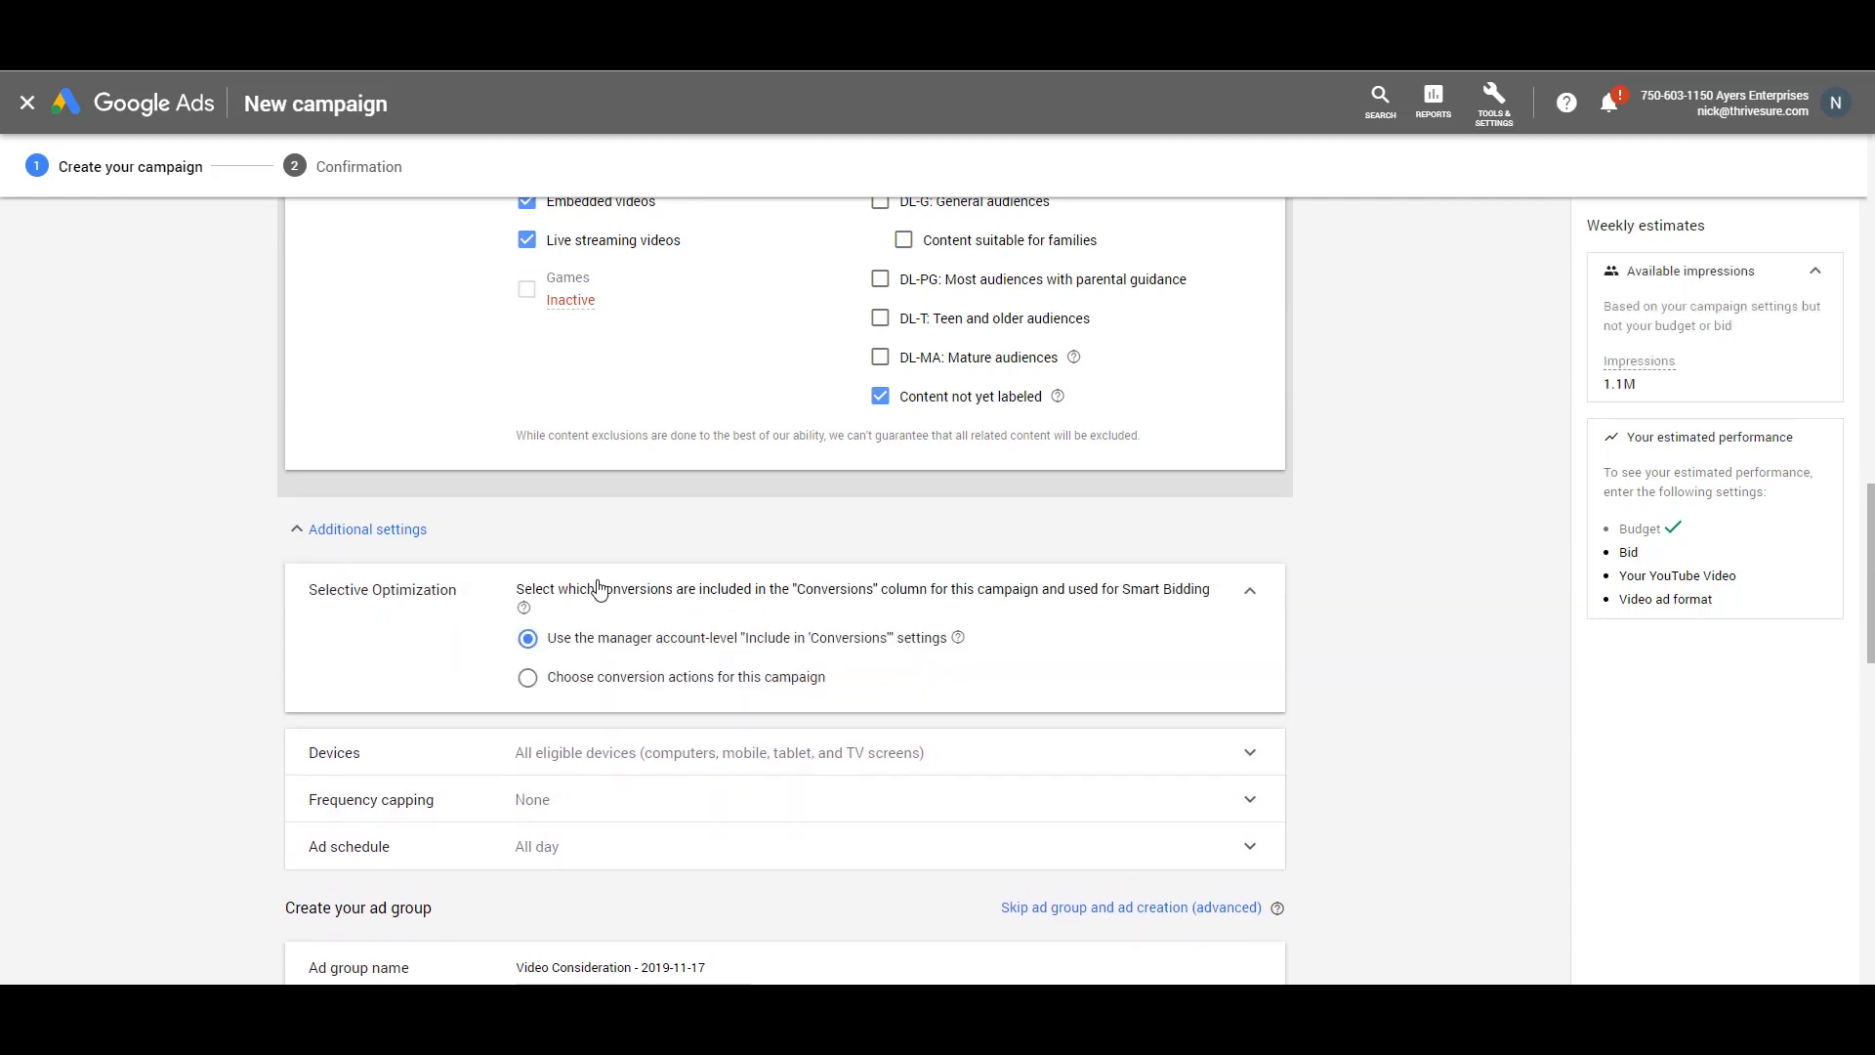
{"action": "left_click", "coordinate": [617, 684]}
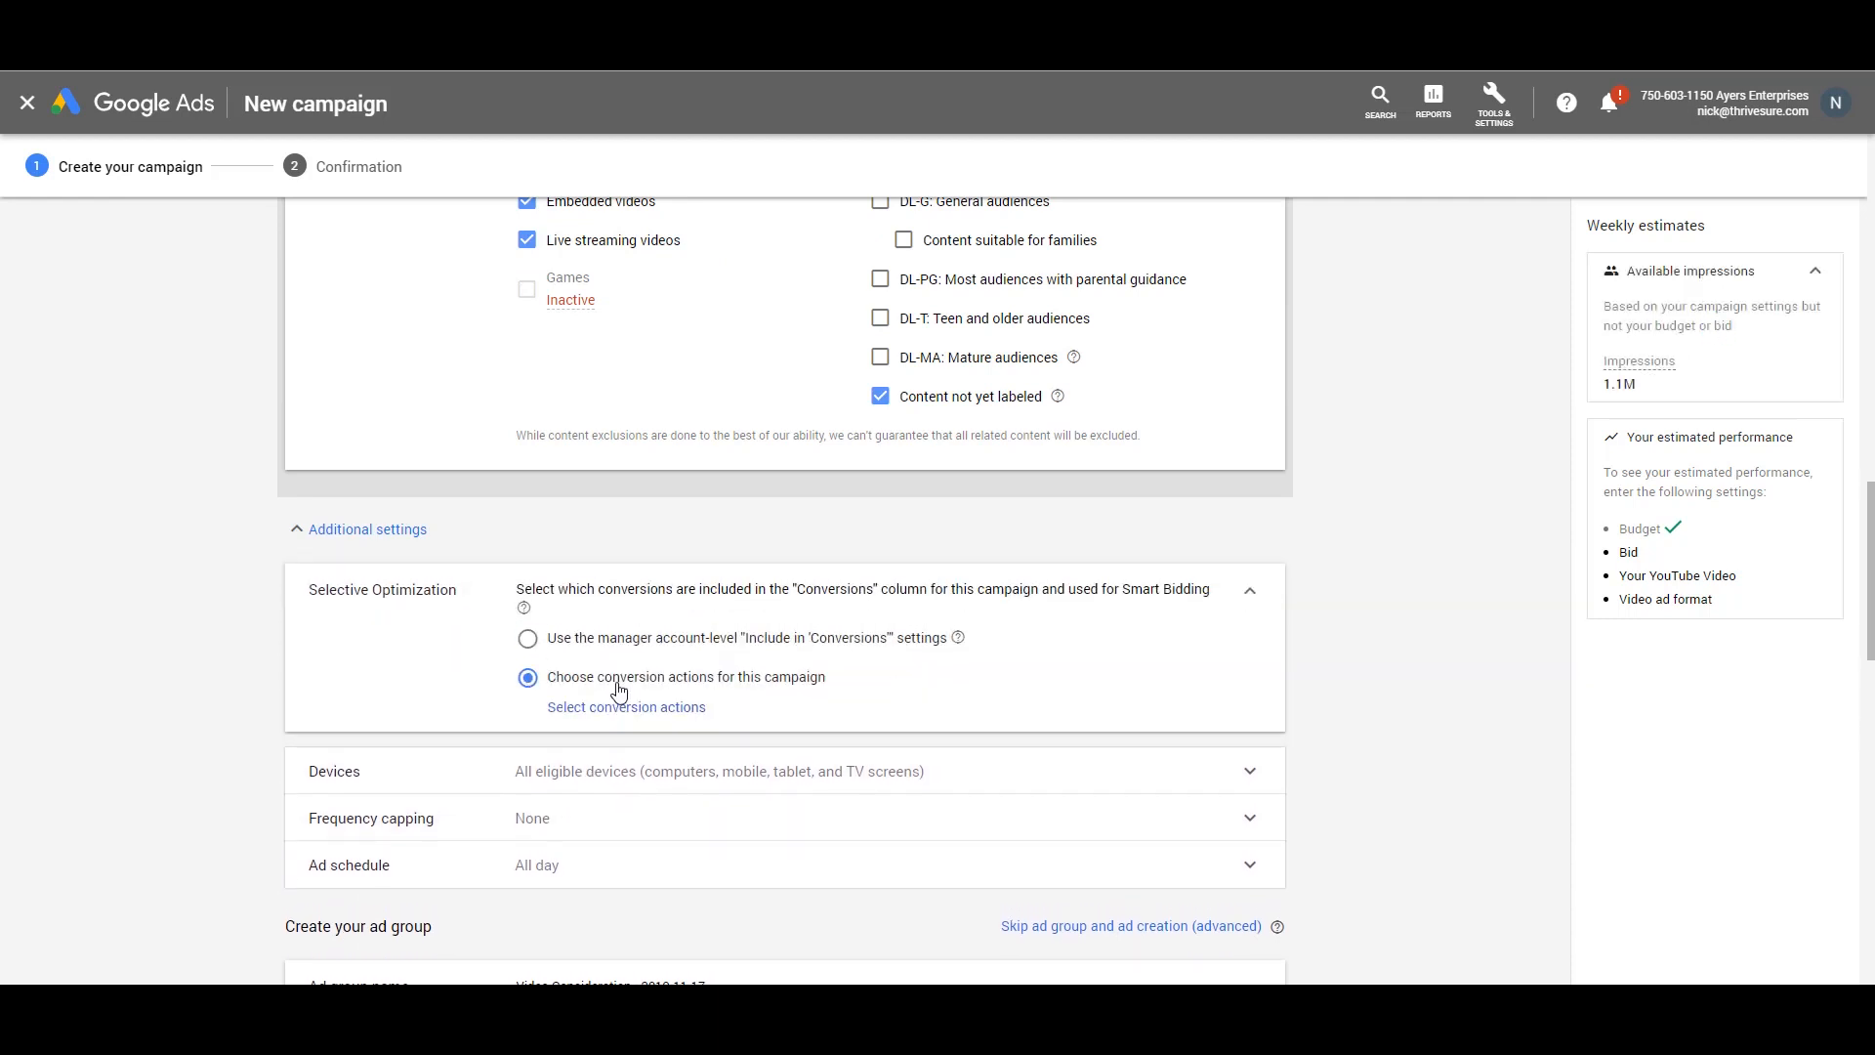
{"action": "left_click", "coordinate": [579, 646]}
Set specific device targeting to mobile phones only, excluding computers, tablets and TV screens
{"action": "left_click", "coordinate": [546, 760]}
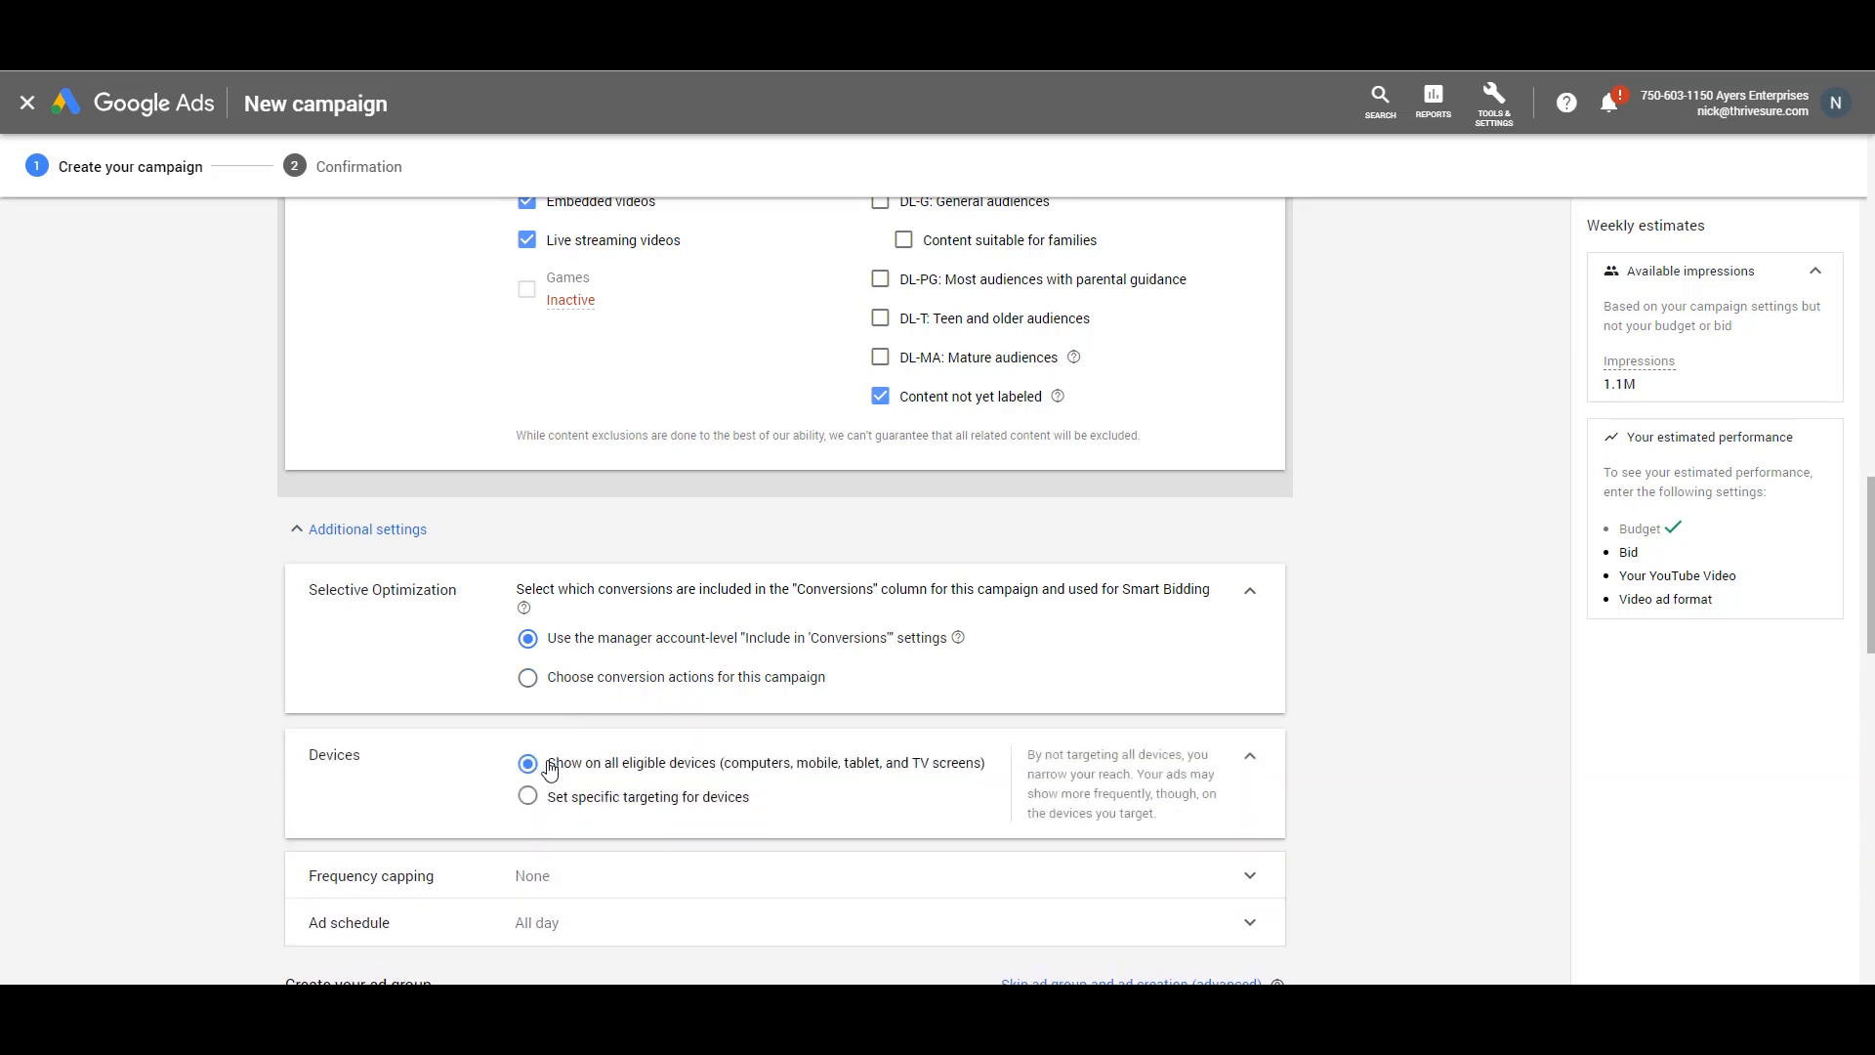
{"action": "left_click", "coordinate": [657, 811]}
{"action": "scroll", "coordinate": [598, 798], "scroll_direction": "down", "scroll_amount": 1}
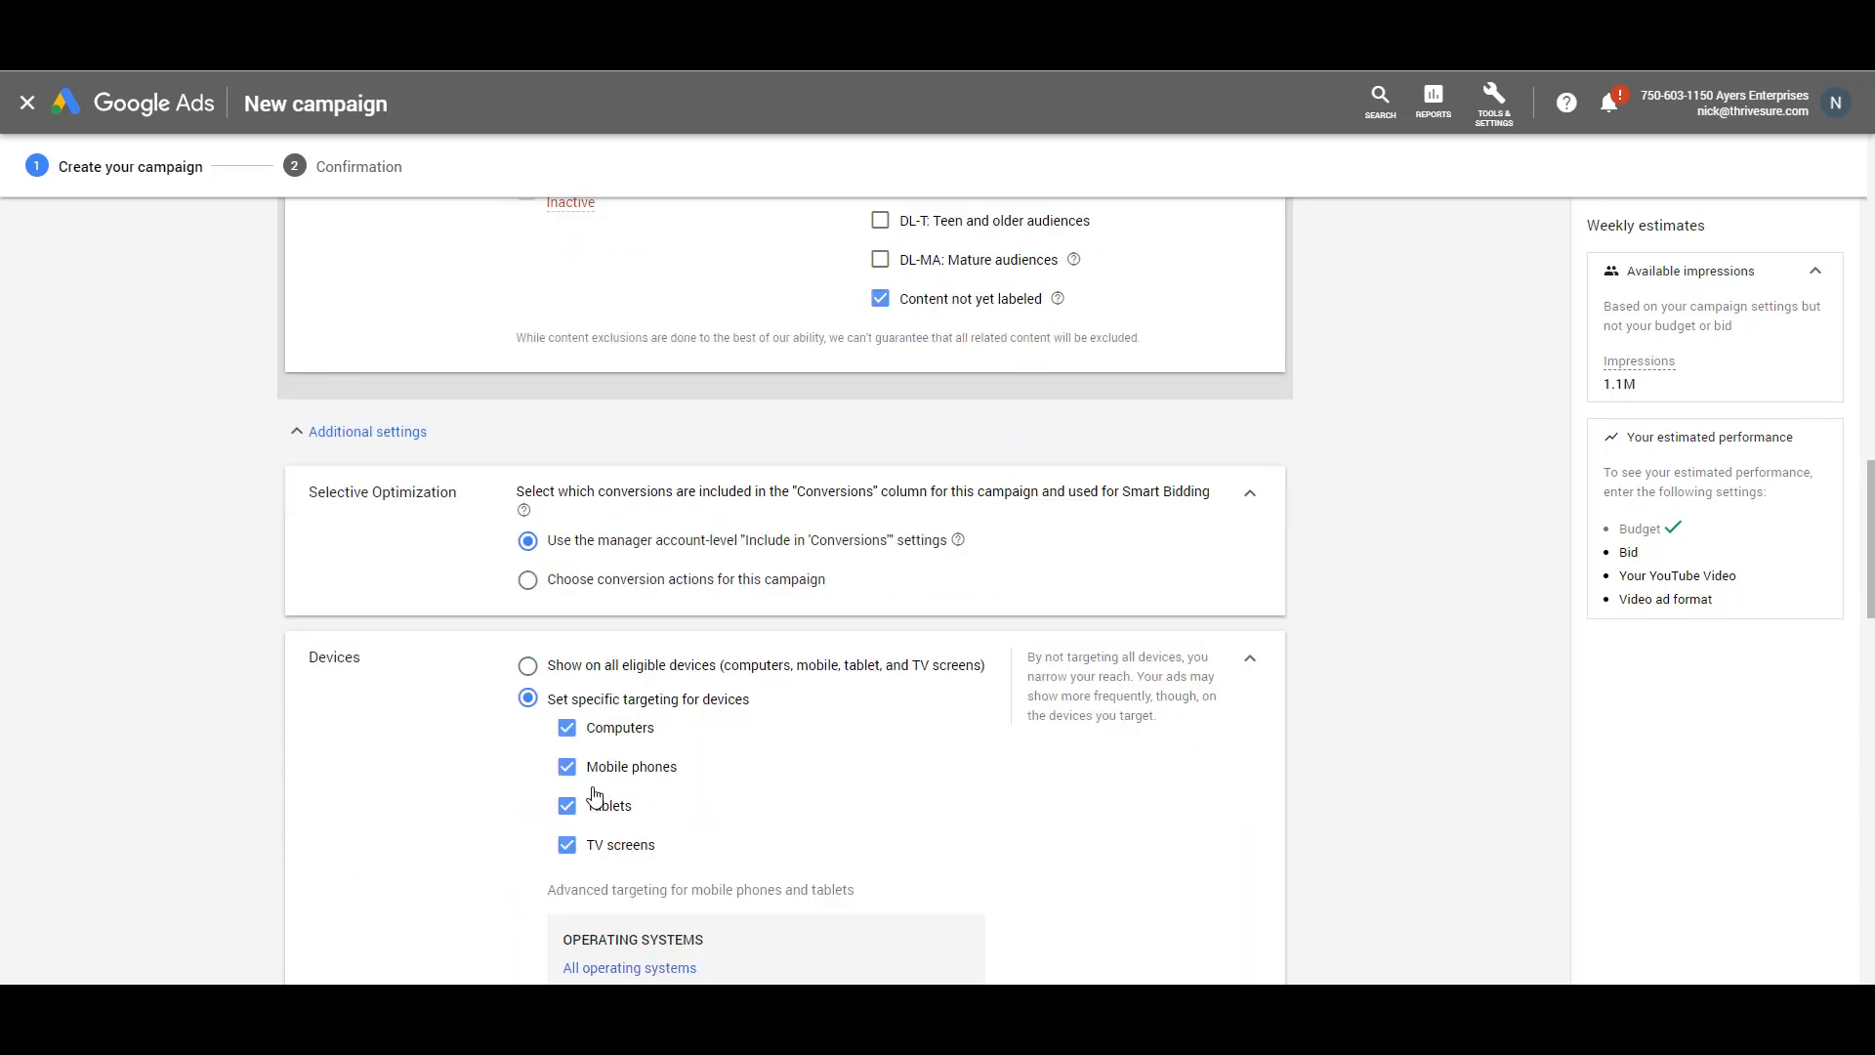
{"action": "left_click", "coordinate": [595, 737]}
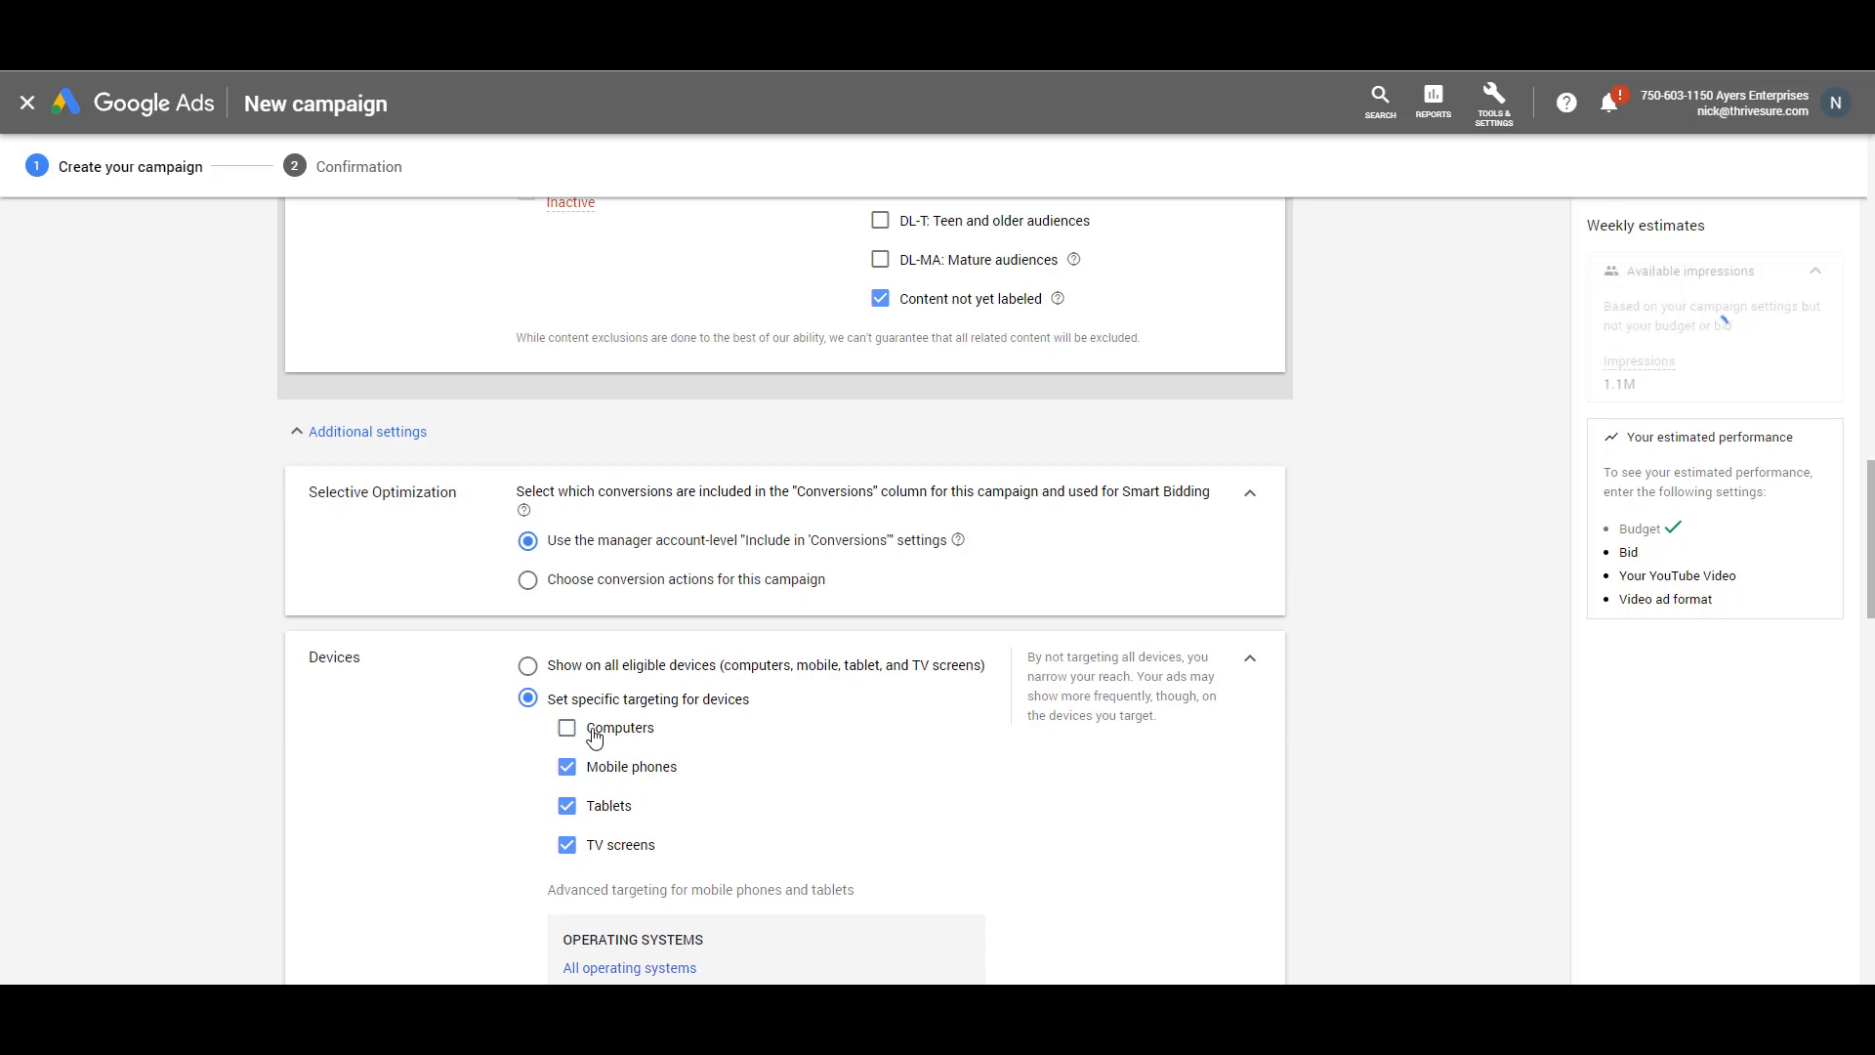
{"action": "left_click", "coordinate": [567, 805]}
{"action": "left_click", "coordinate": [567, 848]}
Cap the view frequency for the same user at 4 views per month
{"action": "scroll", "coordinate": [411, 780], "scroll_direction": "down", "scroll_amount": 1}
{"action": "scroll", "coordinate": [411, 783], "scroll_direction": "down", "scroll_amount": 1}
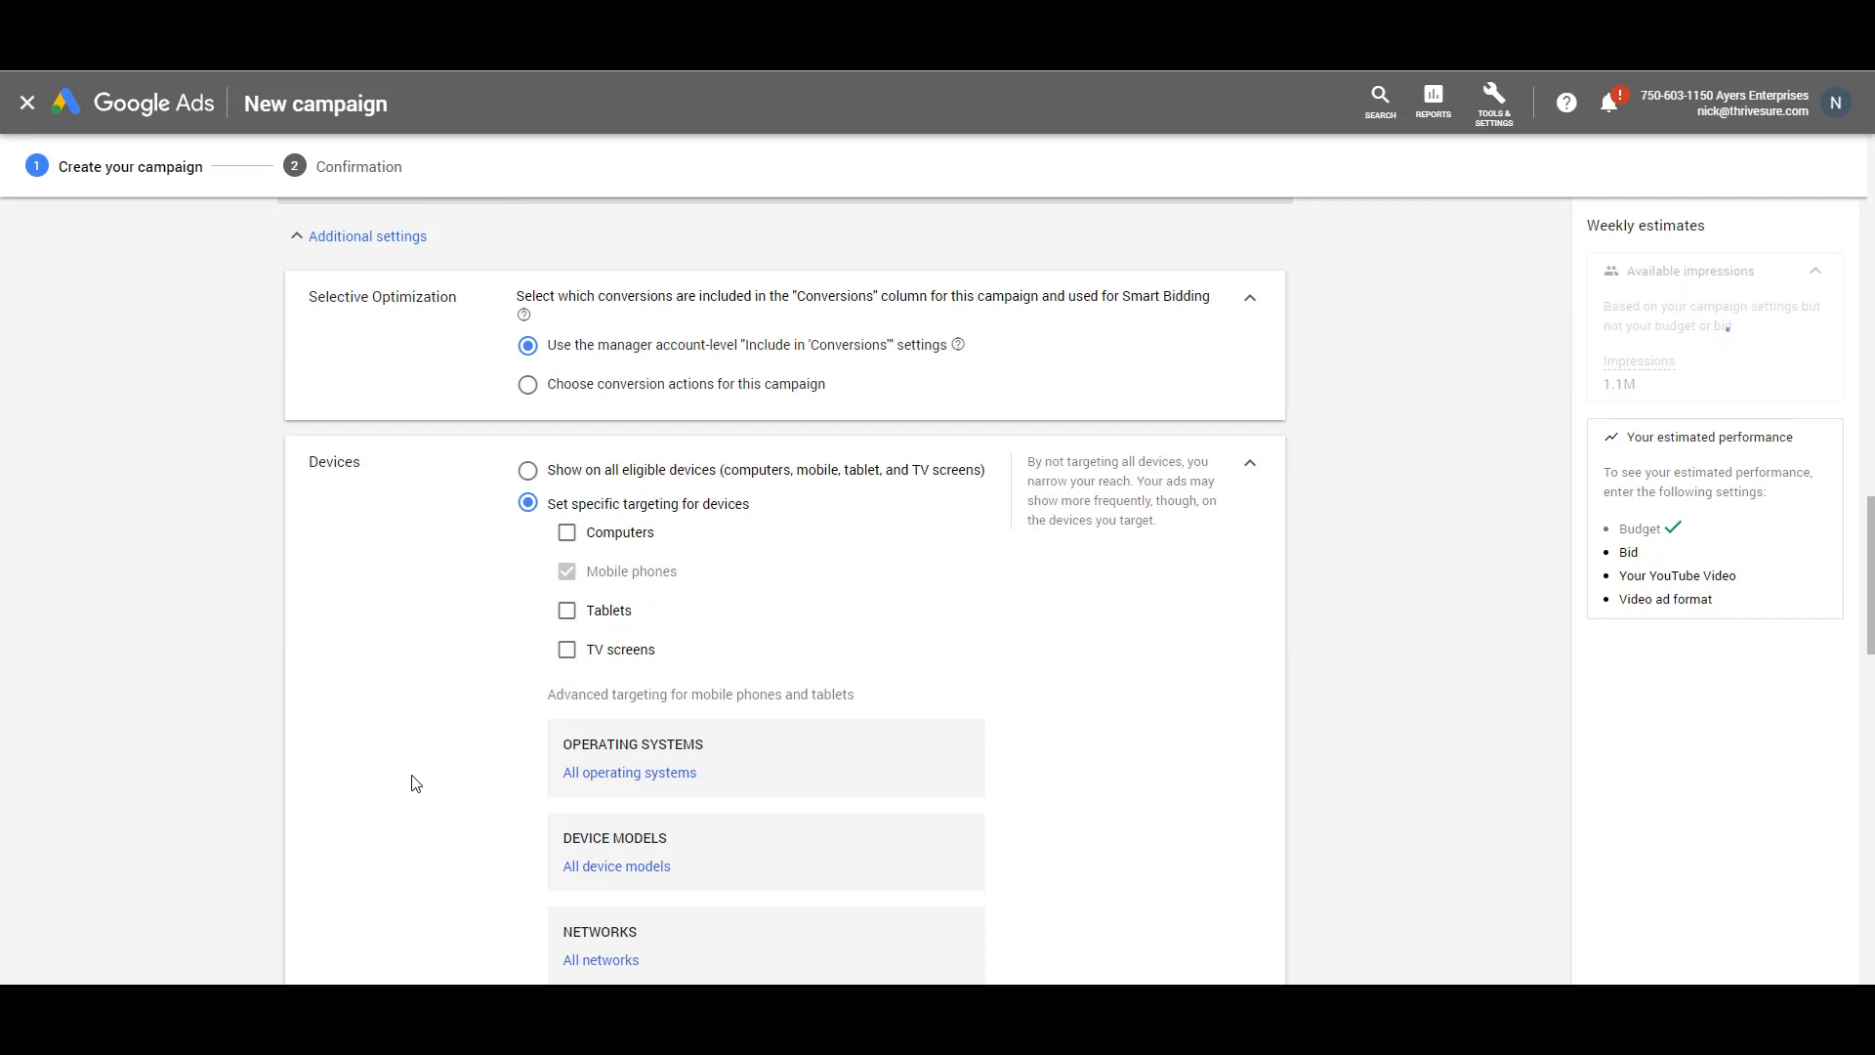
{"action": "scroll", "coordinate": [443, 673], "scroll_direction": "down", "scroll_amount": 1}
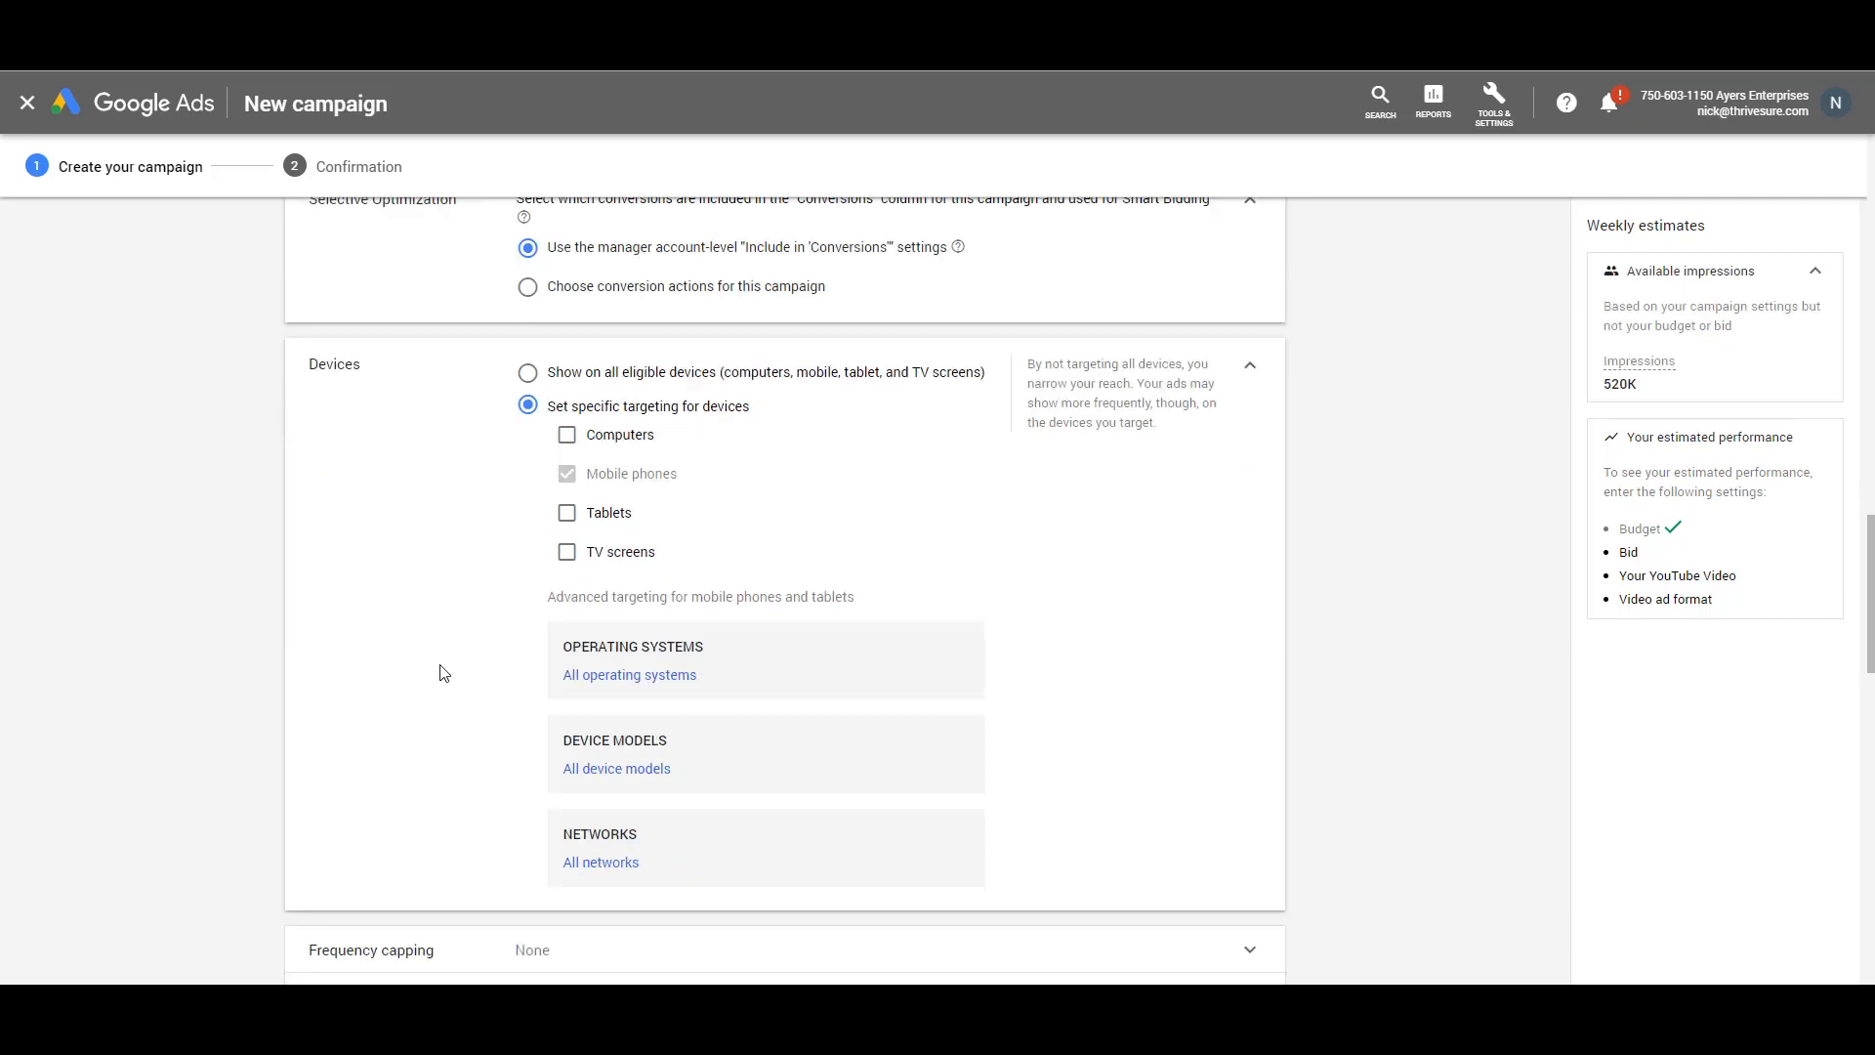
{"action": "scroll", "coordinate": [443, 673], "scroll_direction": "down", "scroll_amount": 1}
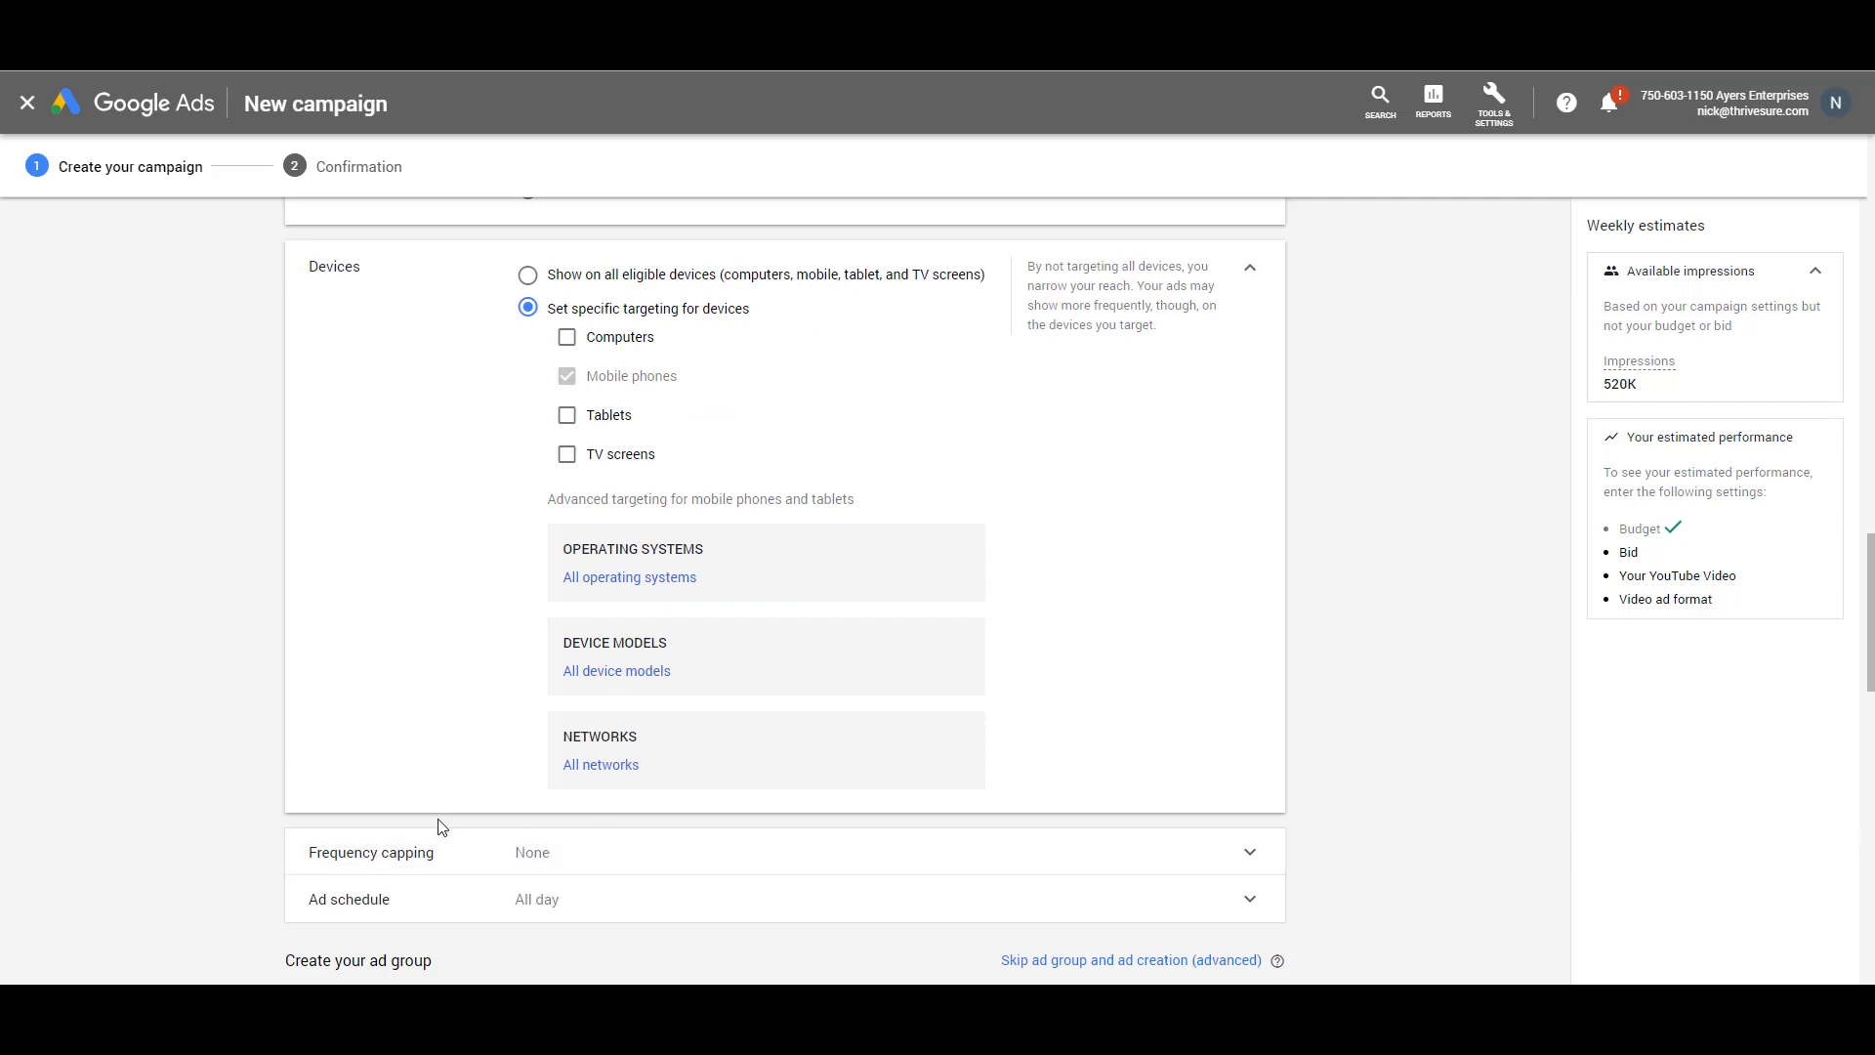
{"action": "left_click", "coordinate": [418, 845]}
{"action": "scroll", "coordinate": [414, 834], "scroll_direction": "down", "scroll_amount": 2}
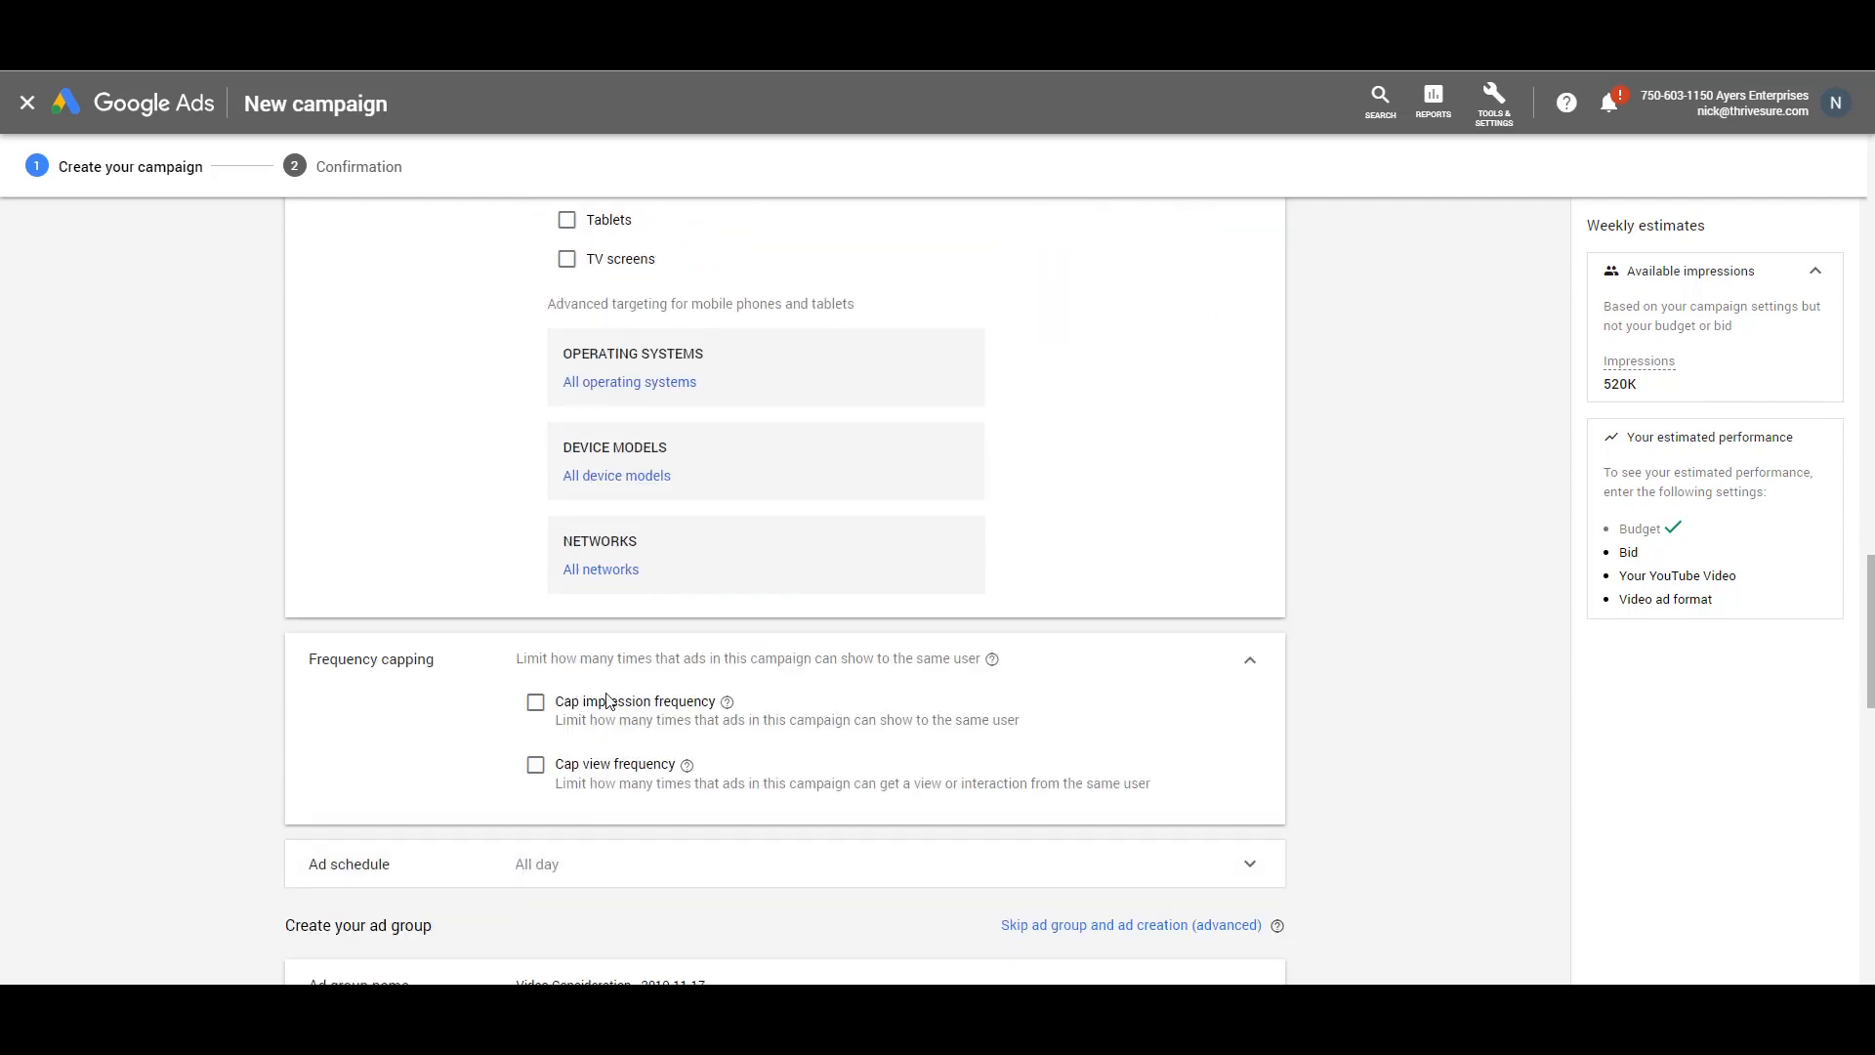
{"action": "left_click", "coordinate": [535, 765]}
{"action": "left_click", "coordinate": [617, 861]}
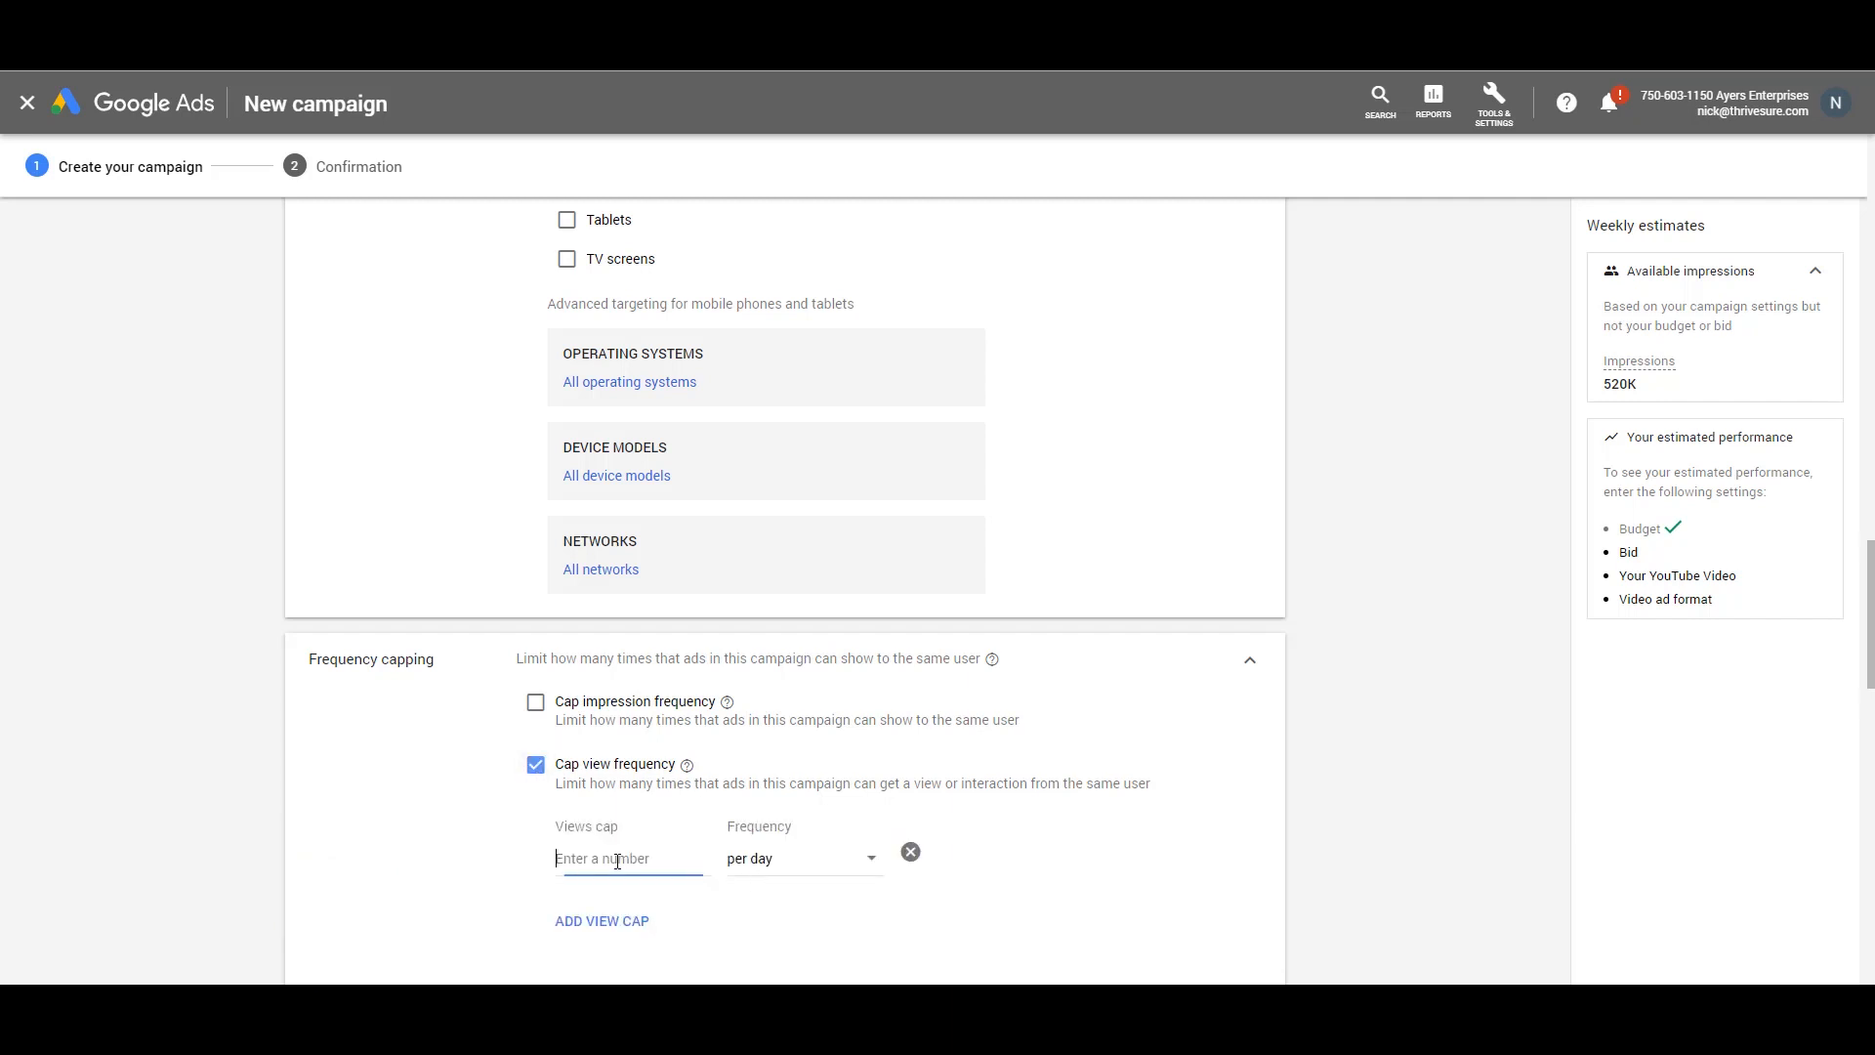
{"action": "type", "text": "4"}
{"action": "left_click", "coordinate": [793, 867]}
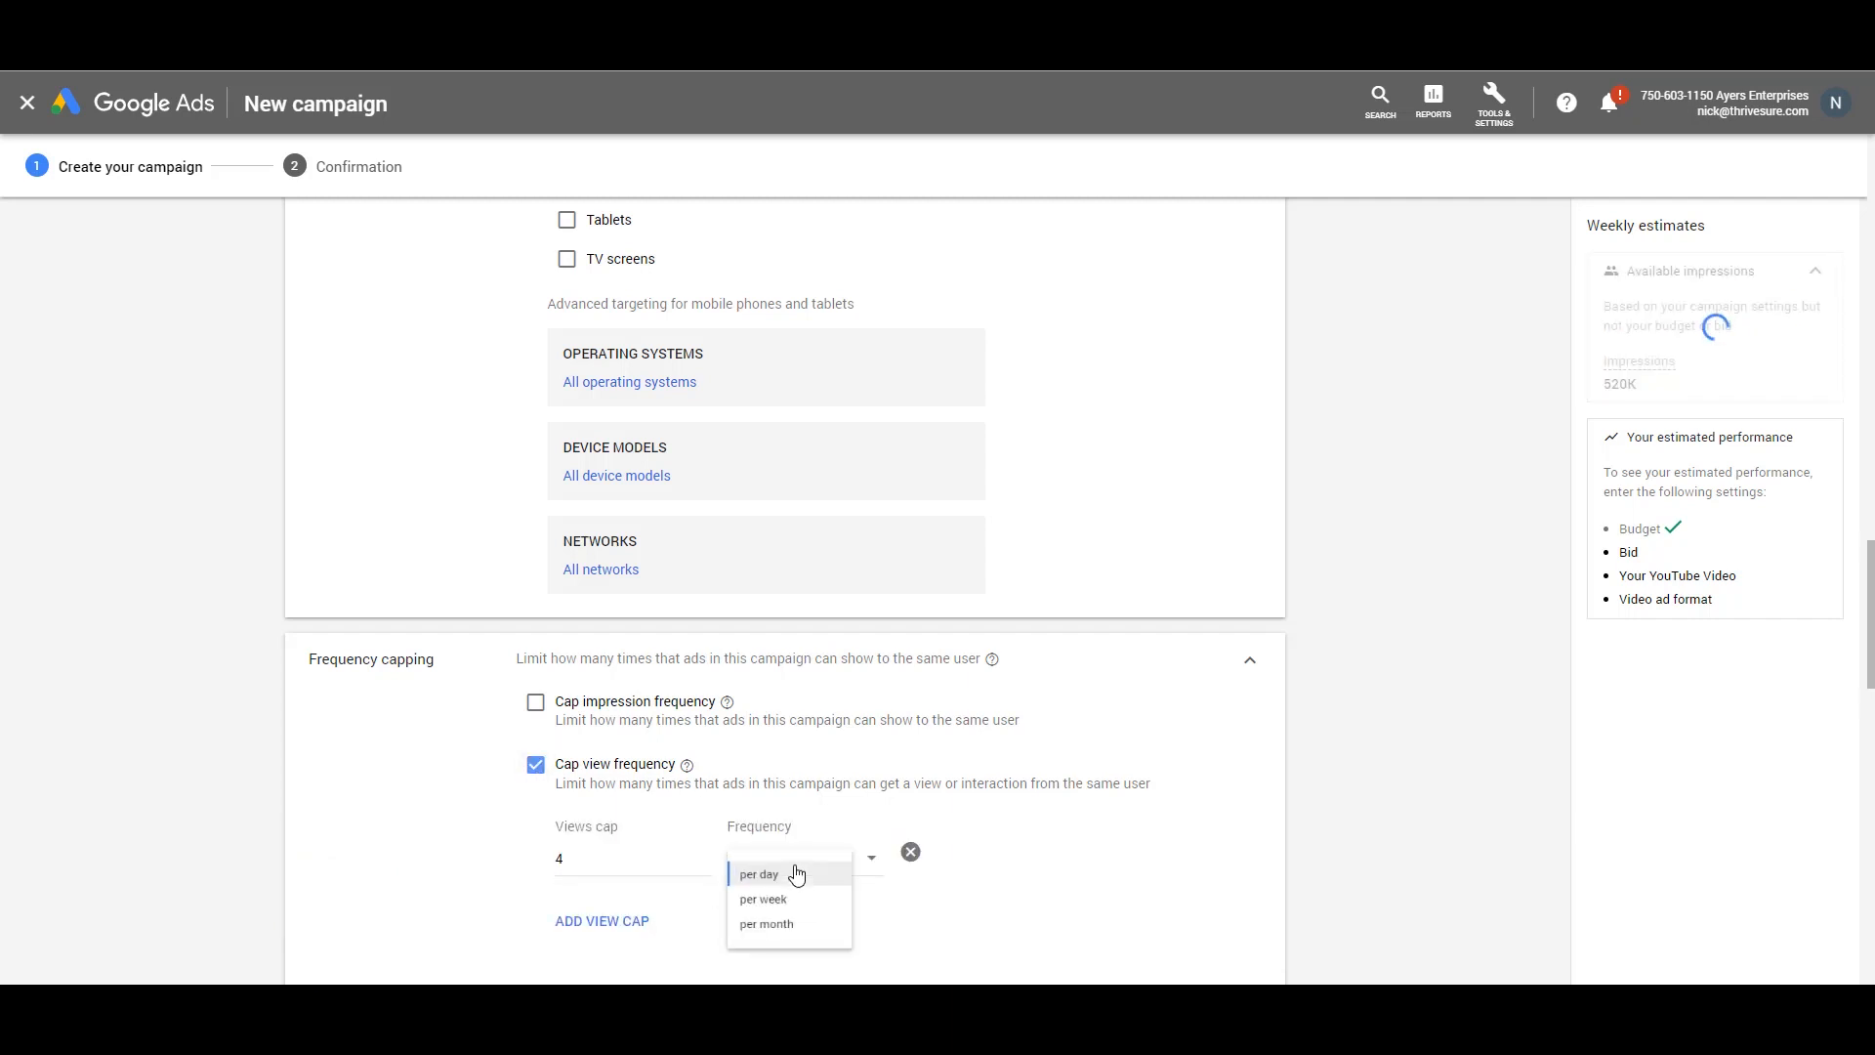
{"action": "left_click", "coordinate": [781, 944]}
Search the ad group's audiences for "insurance" and add the Auto Insurance in-market audience
{"action": "scroll", "coordinate": [264, 703], "scroll_direction": "down", "scroll_amount": 4}
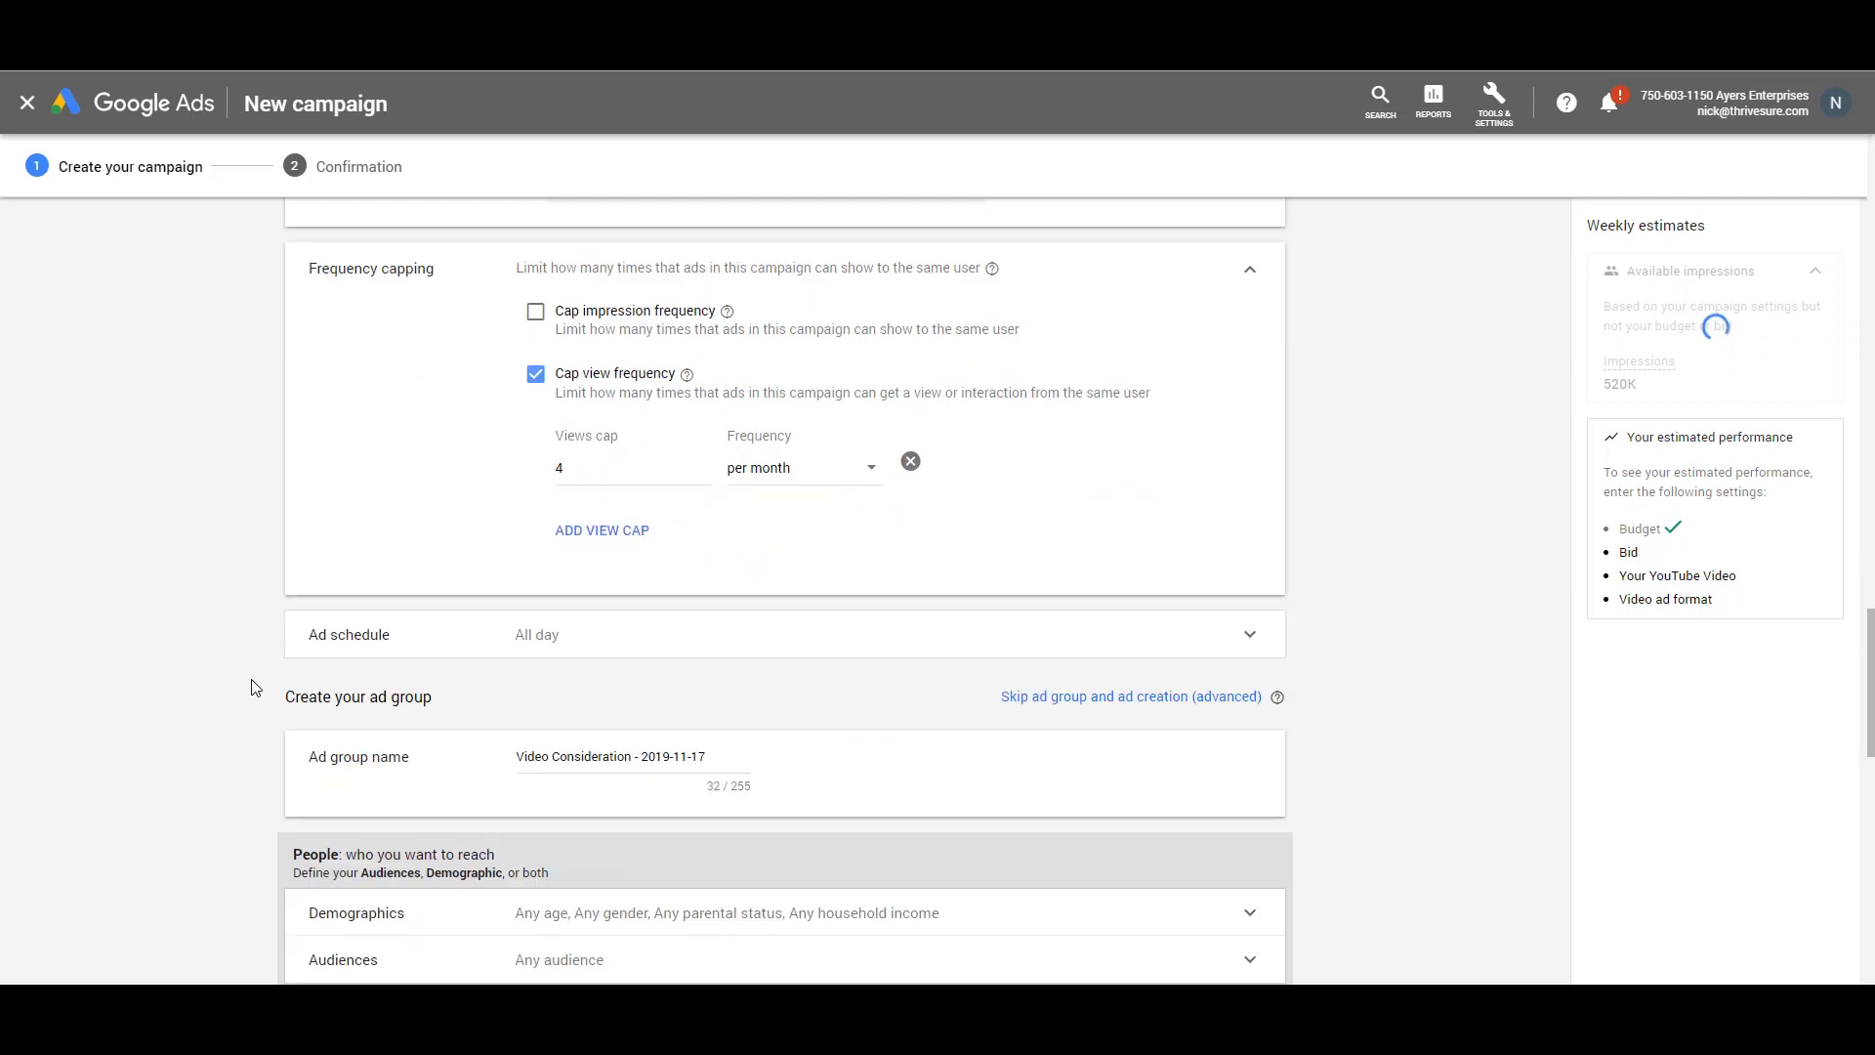
{"action": "scroll", "coordinate": [472, 690], "scroll_direction": "down", "scroll_amount": 3}
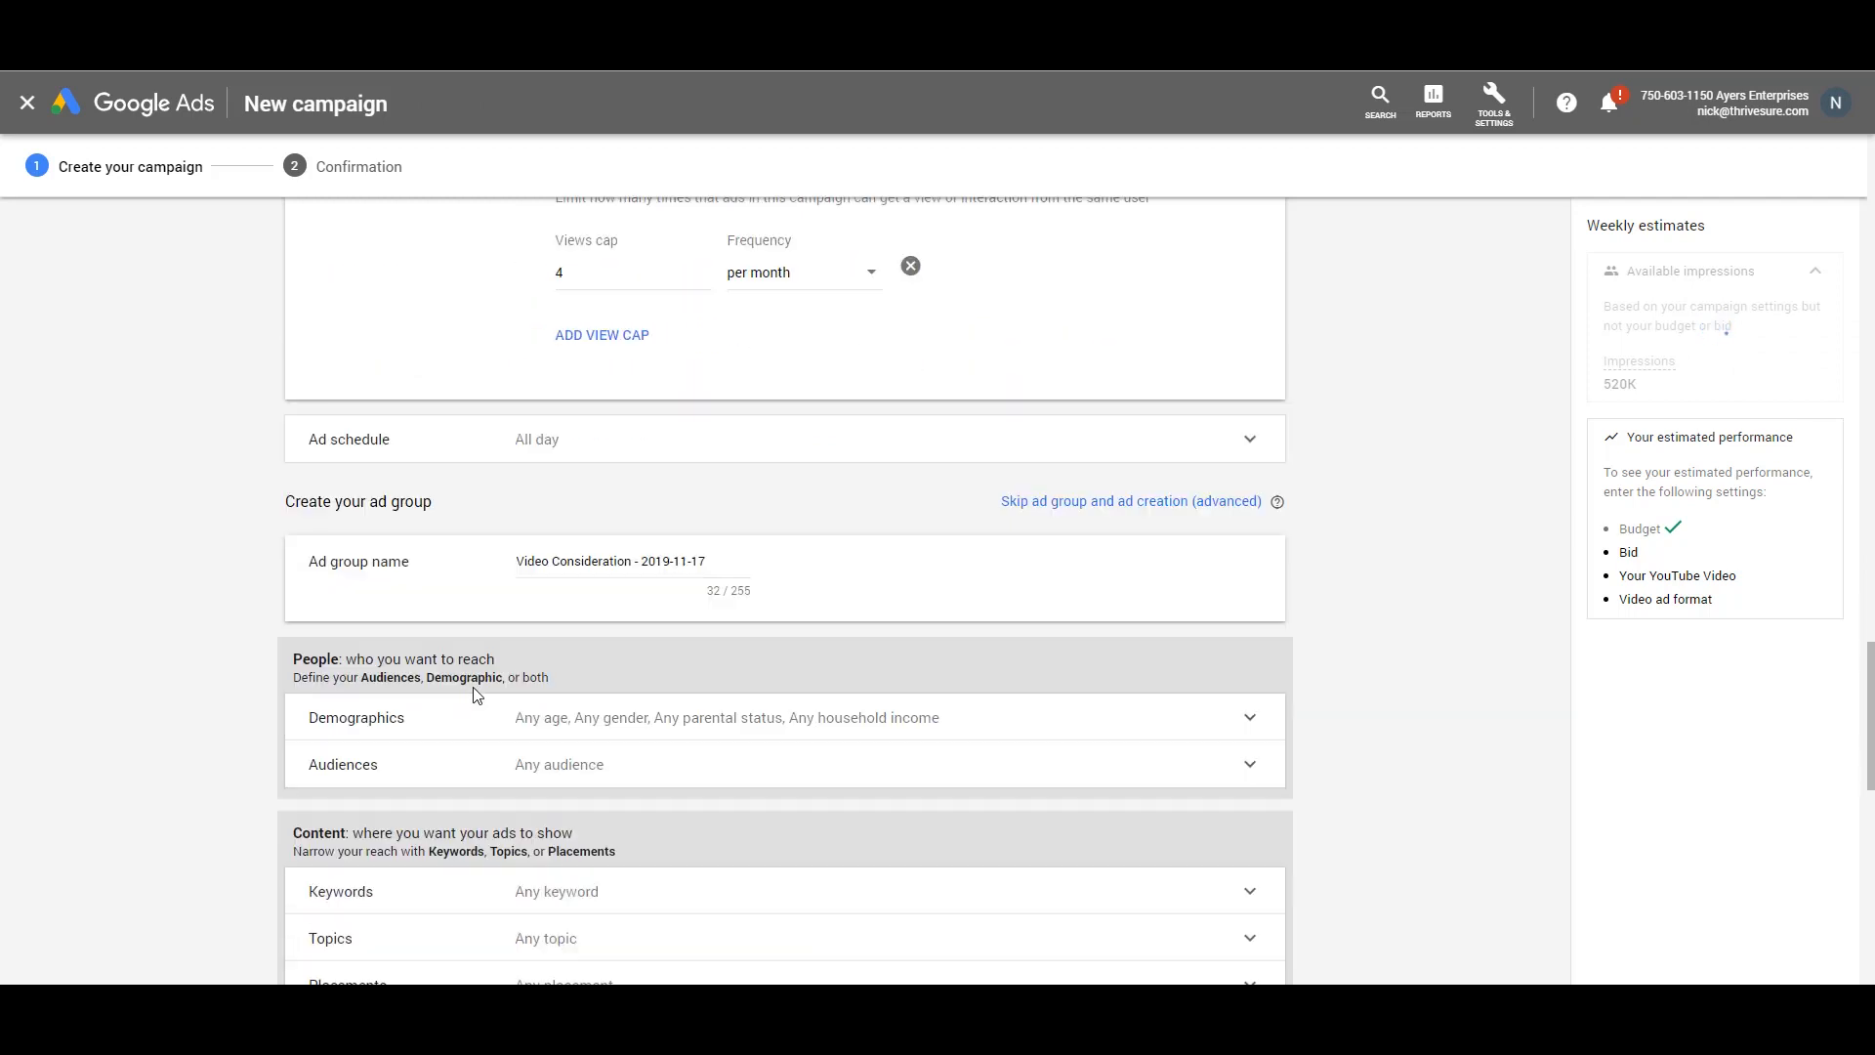
{"action": "scroll", "coordinate": [472, 688], "scroll_direction": "down", "scroll_amount": 1}
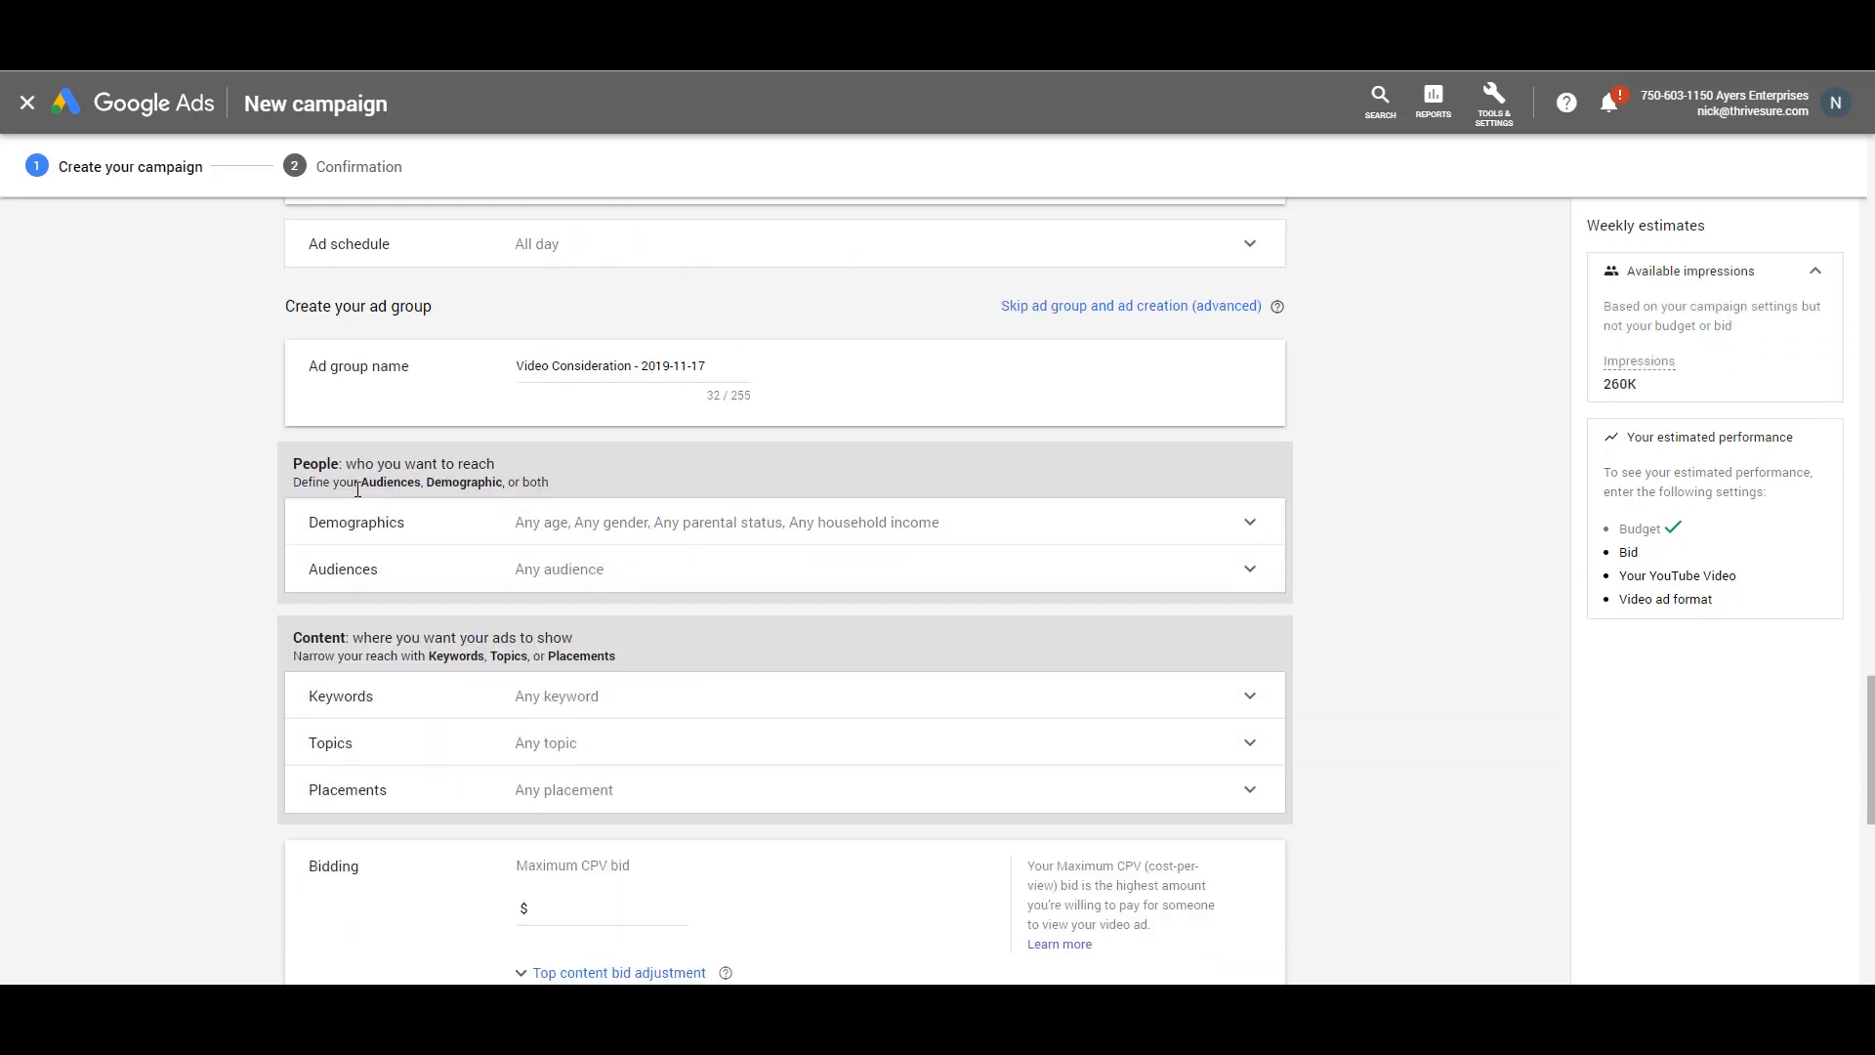
{"action": "left_click", "coordinate": [456, 582]}
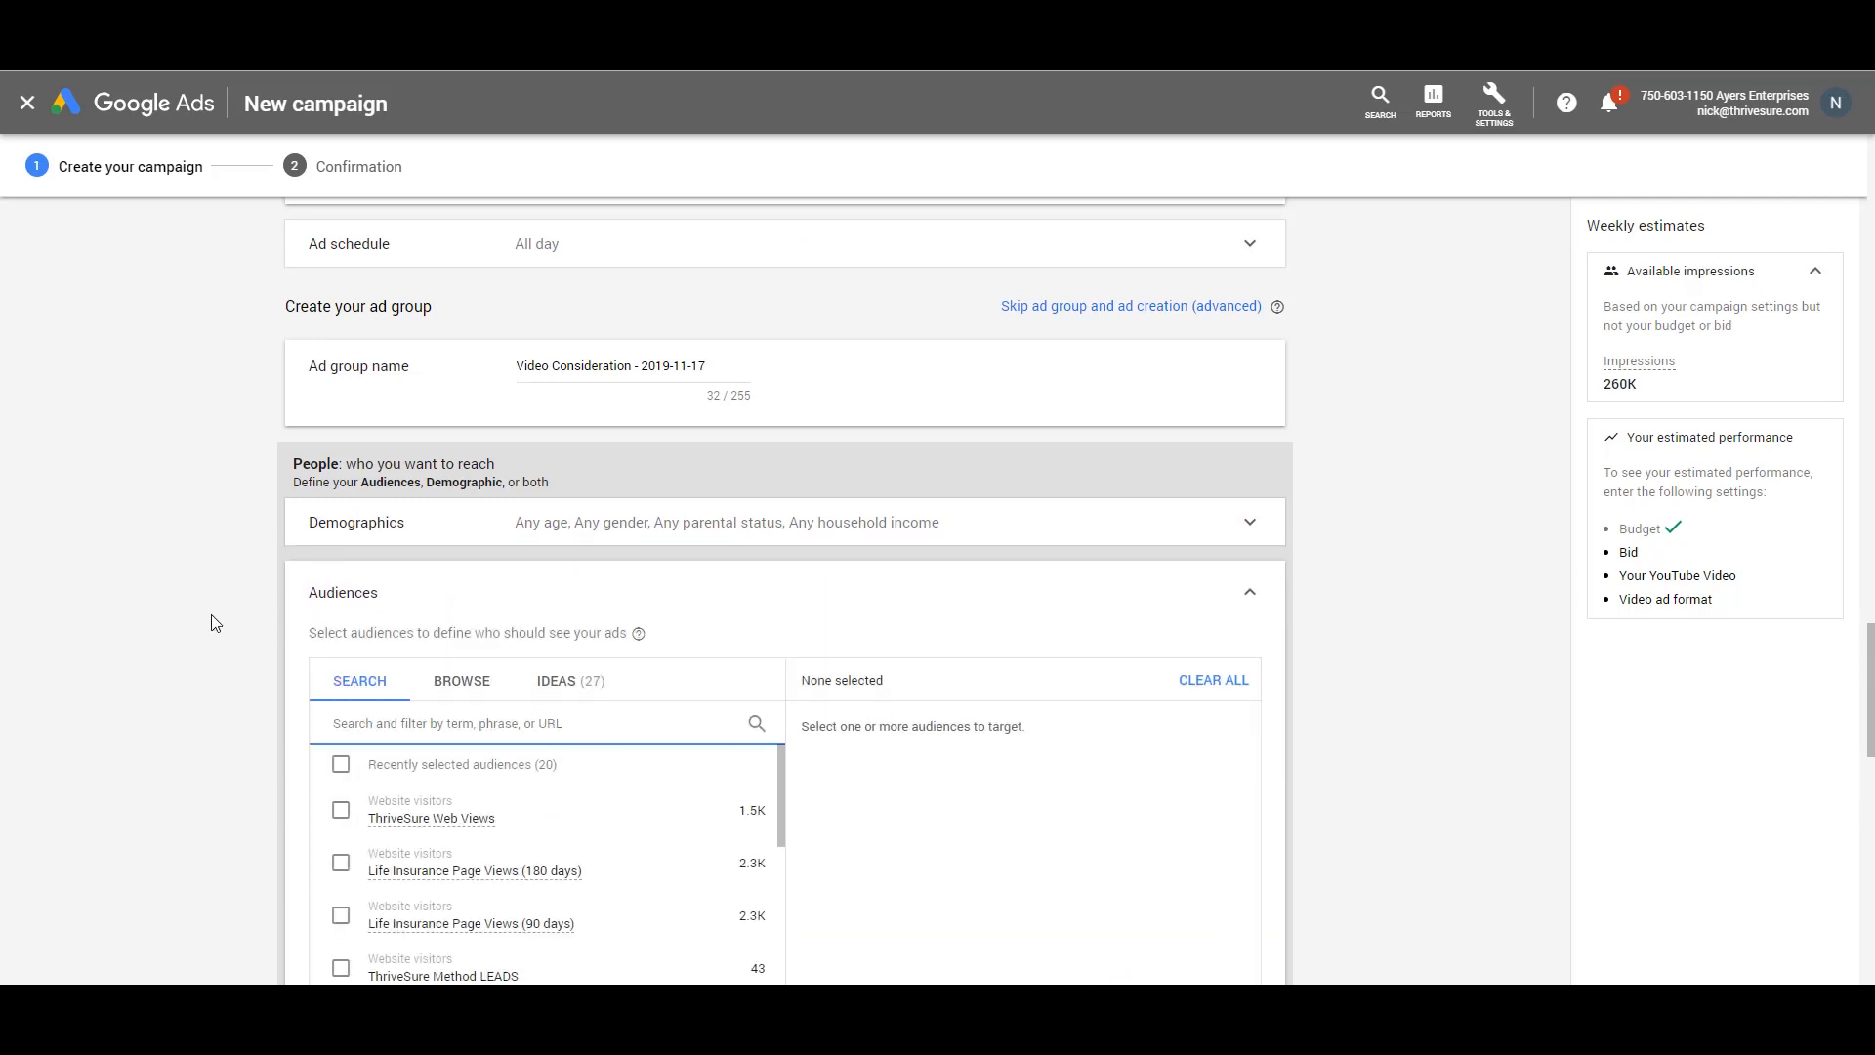
{"action": "type", "text": "insurance"}
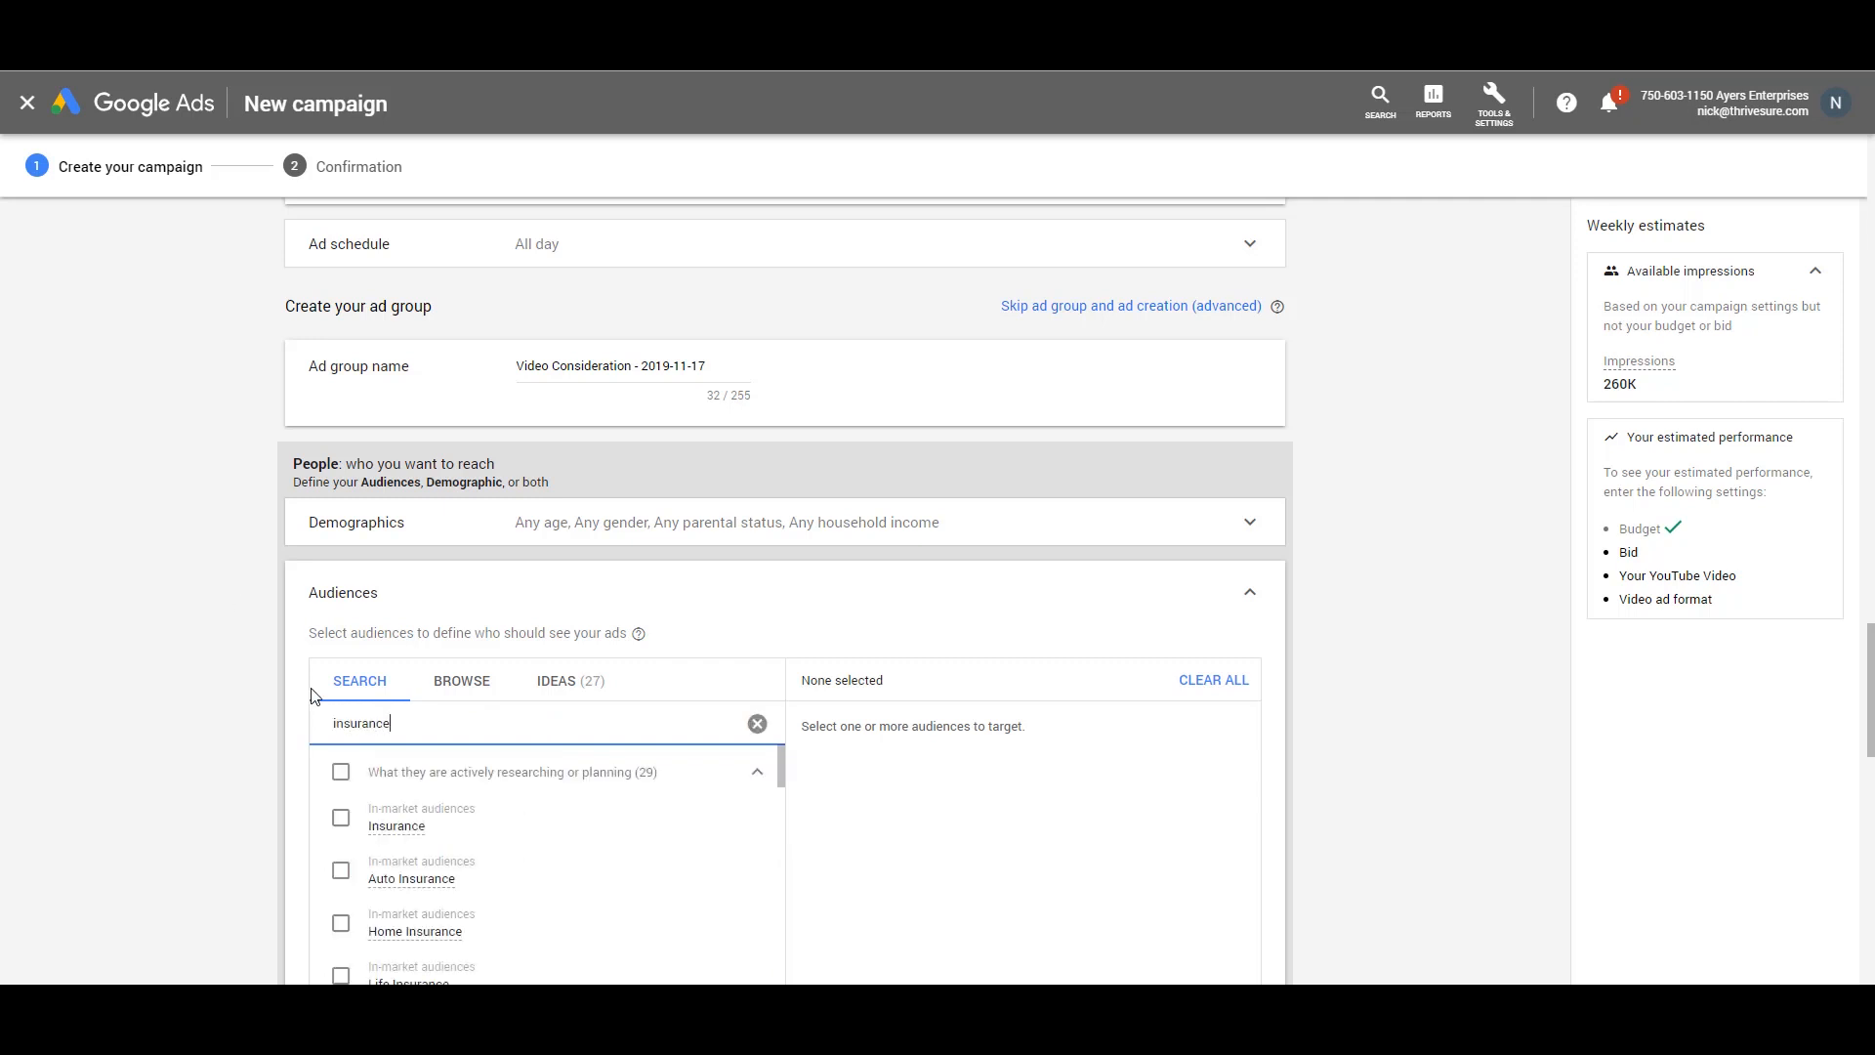
{"action": "scroll", "coordinate": [227, 674], "scroll_direction": "down", "scroll_amount": 1}
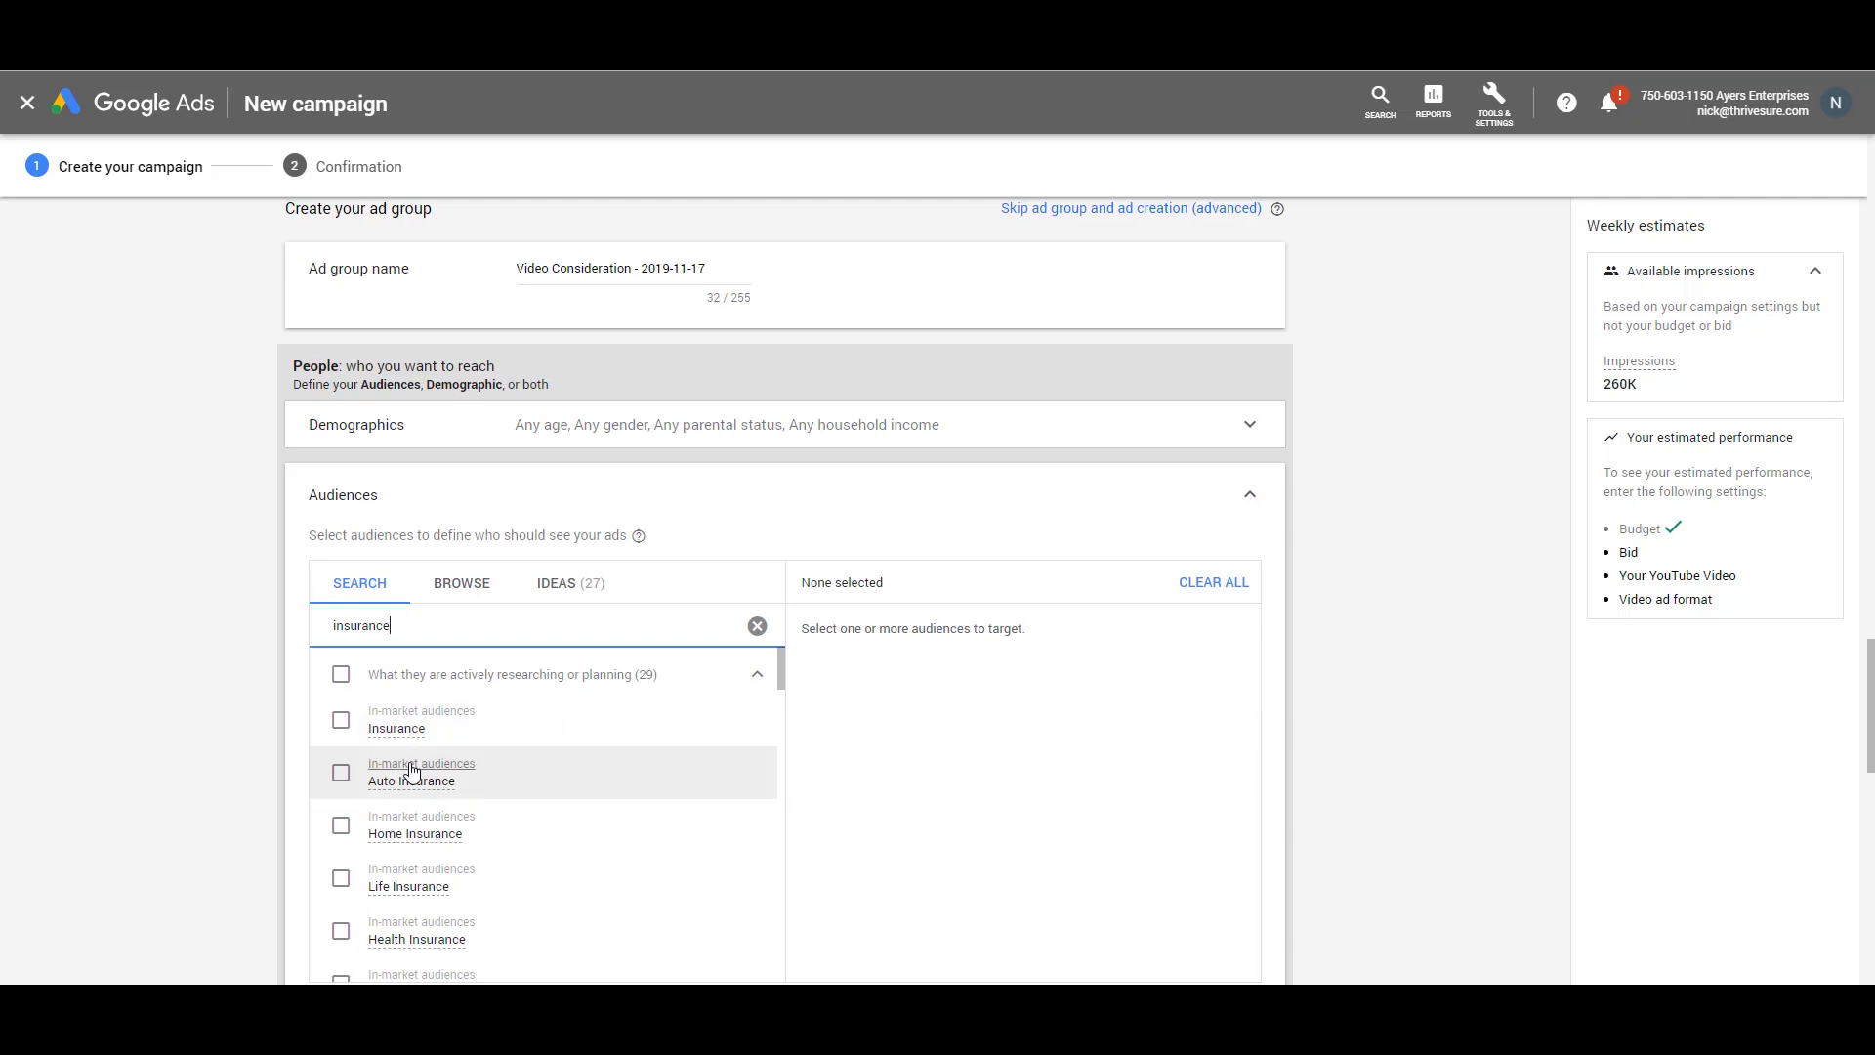
{"action": "mouse_move", "coordinate": [415, 796]}
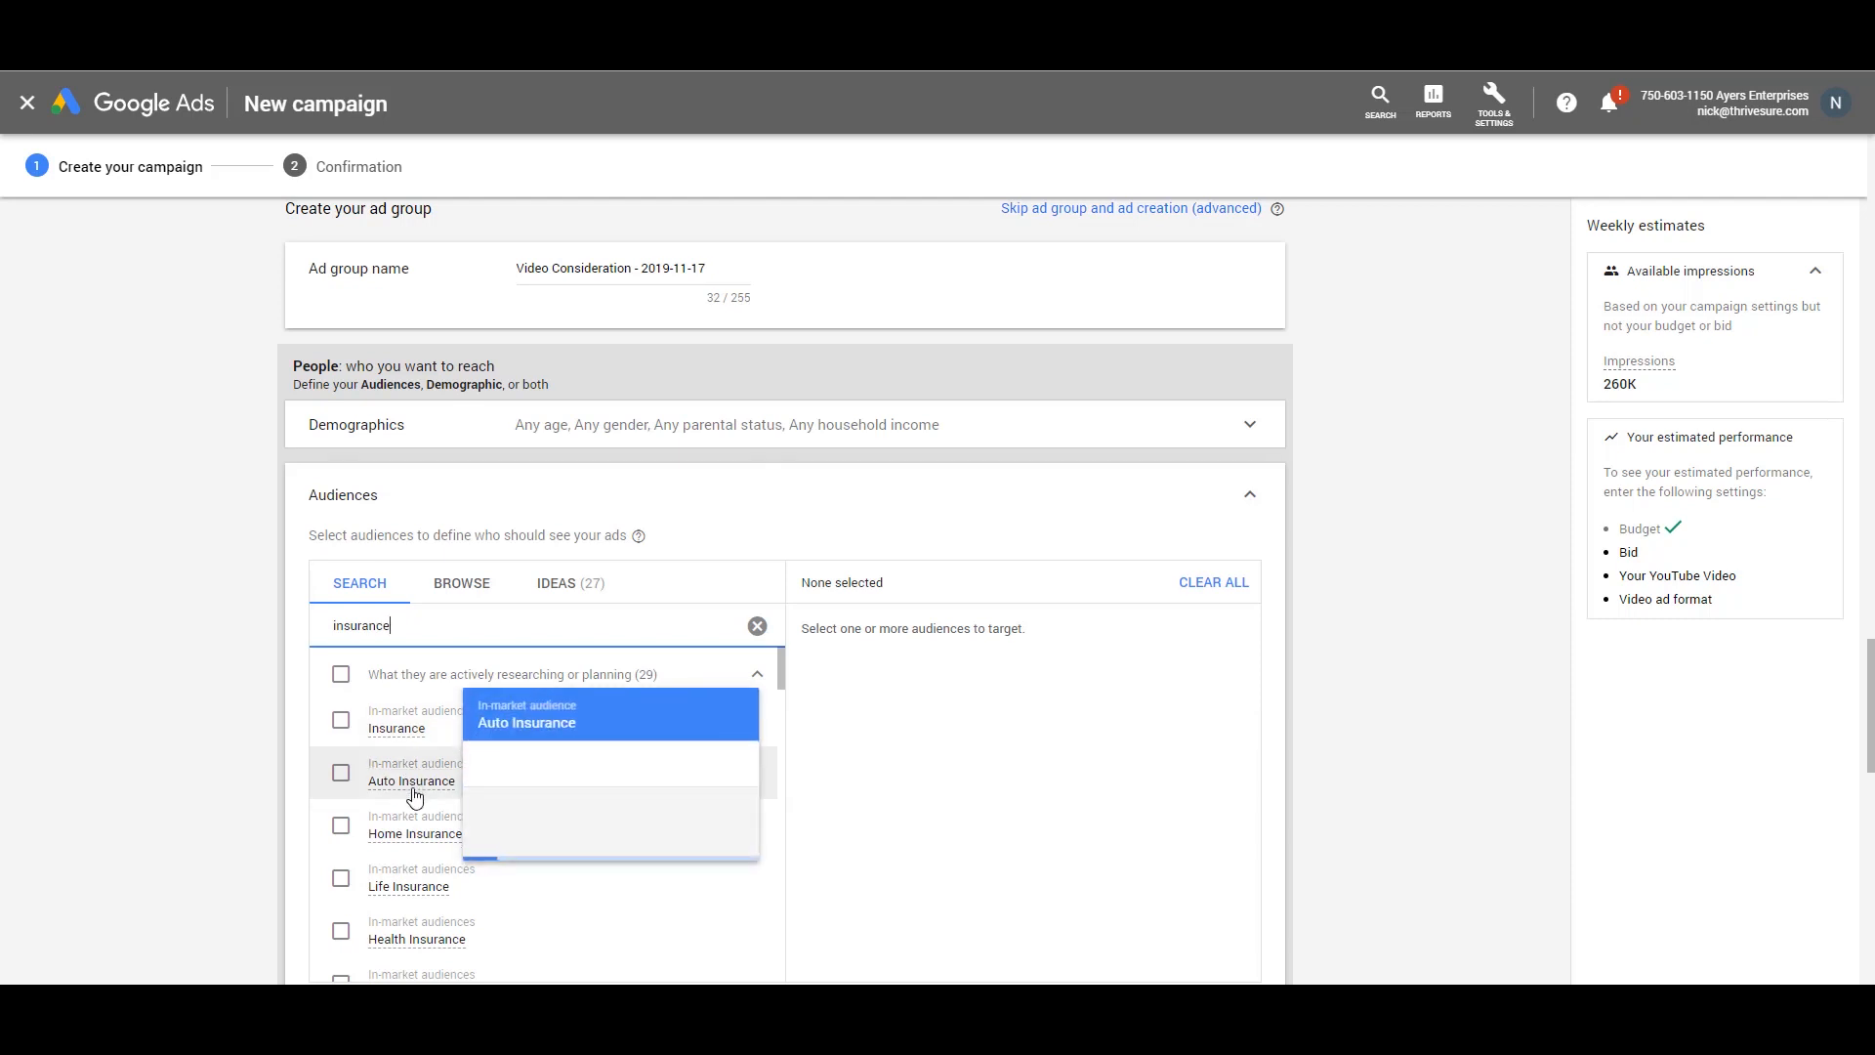
{"action": "left_click", "coordinate": [340, 775]}
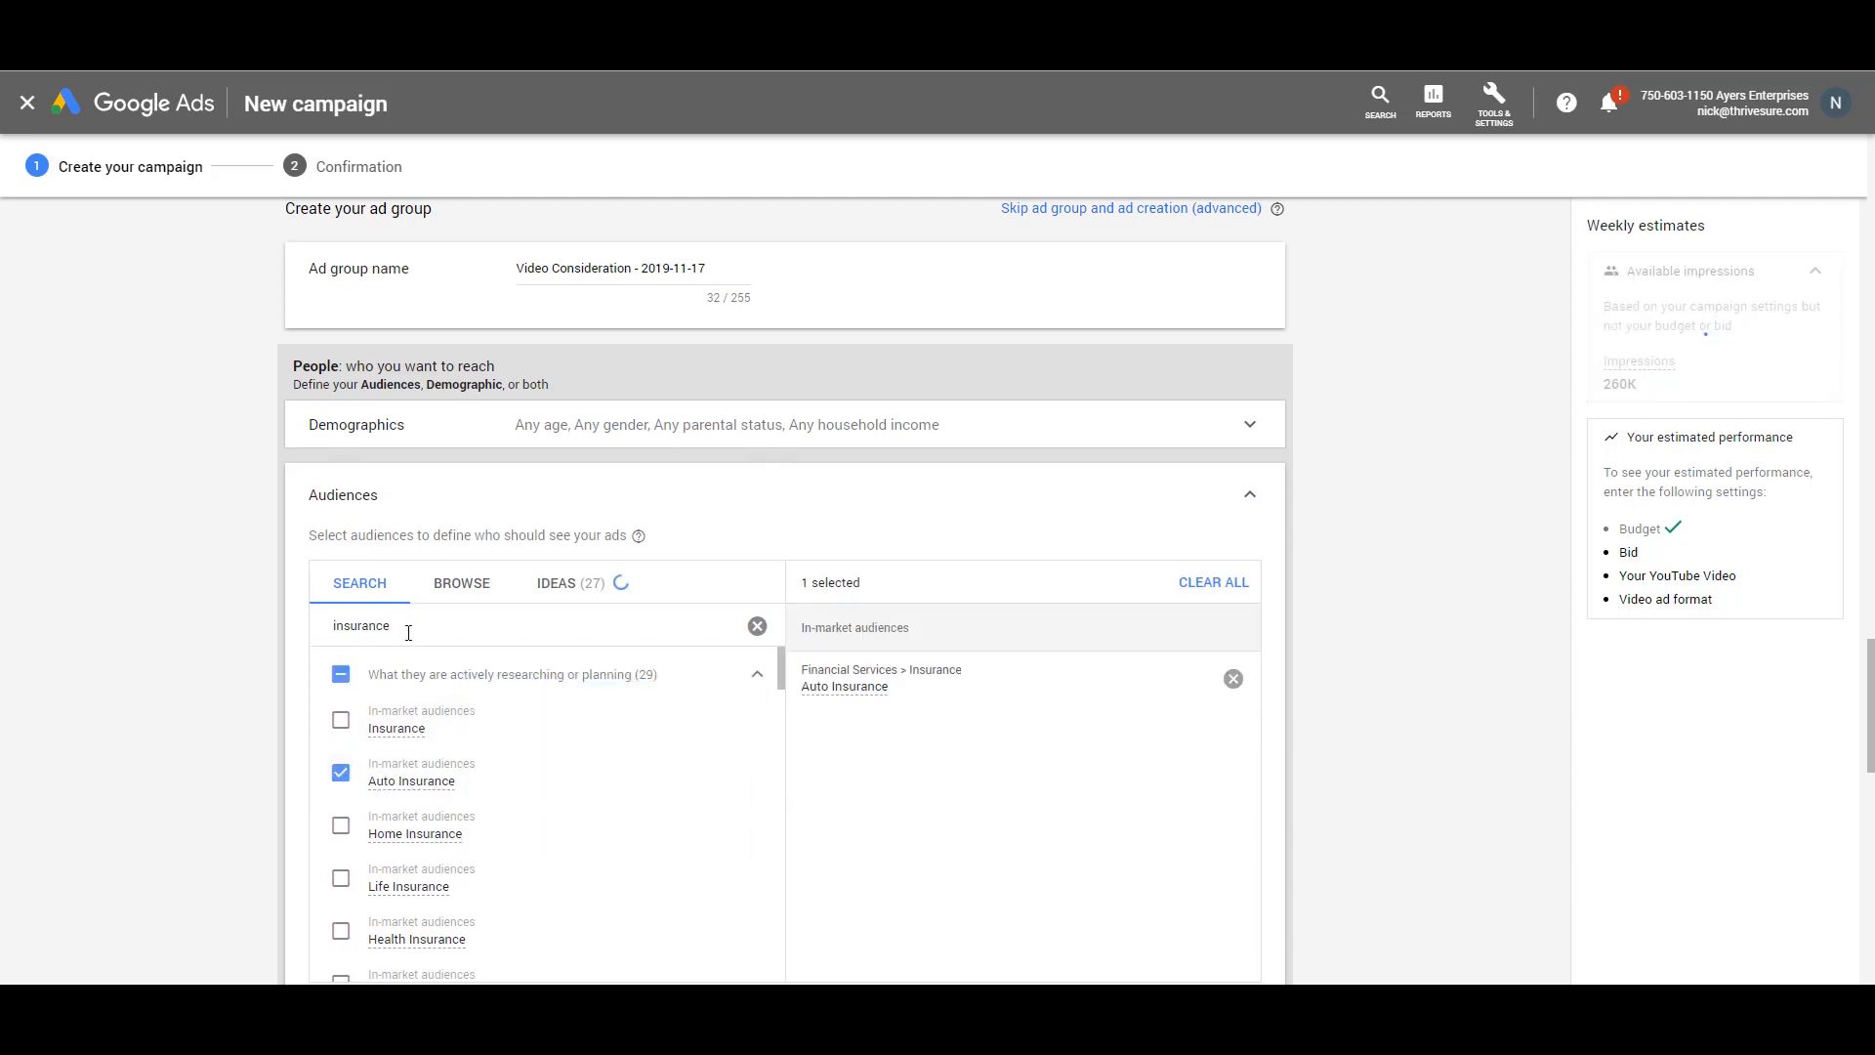
Start a new custom affinity audience under interests and habits and name it Insurance Websites
{"action": "scroll", "coordinate": [192, 641], "scroll_direction": "down", "scroll_amount": 5}
{"action": "scroll", "coordinate": [200, 616], "scroll_direction": "up", "scroll_amount": 5}
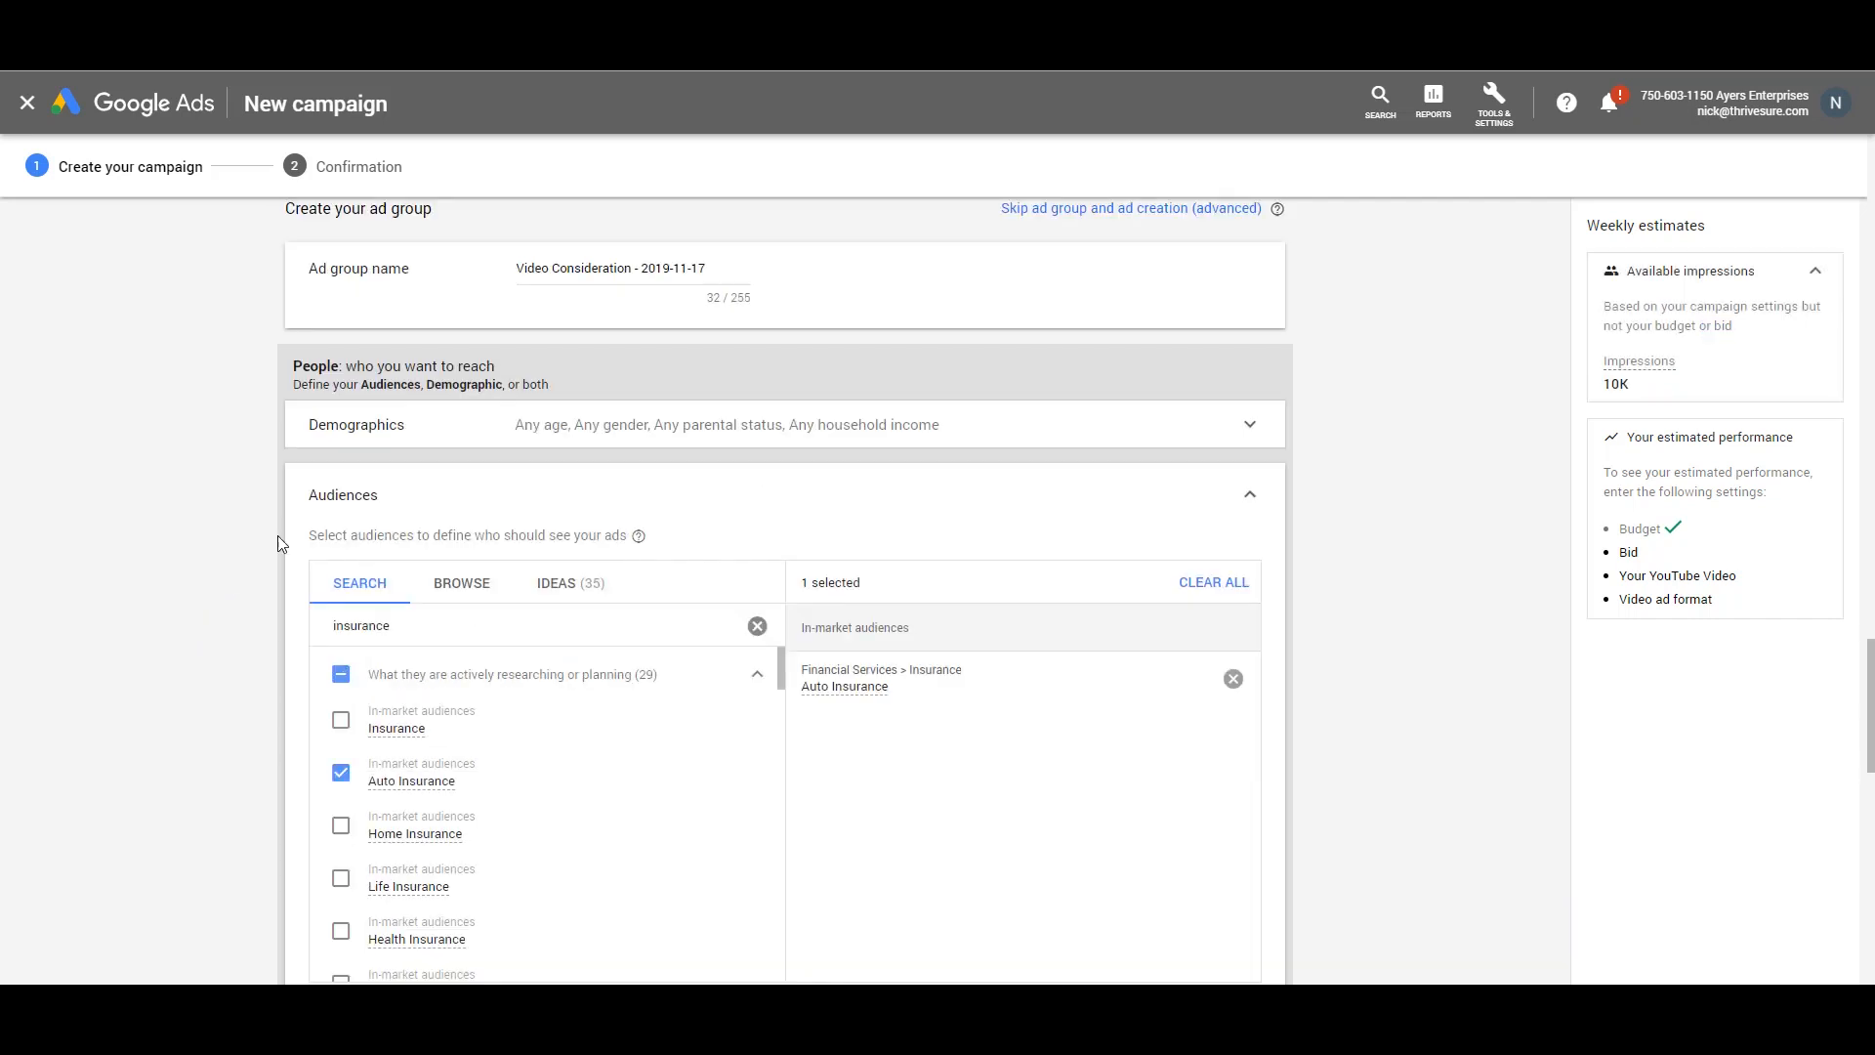
{"action": "left_click", "coordinate": [459, 598]}
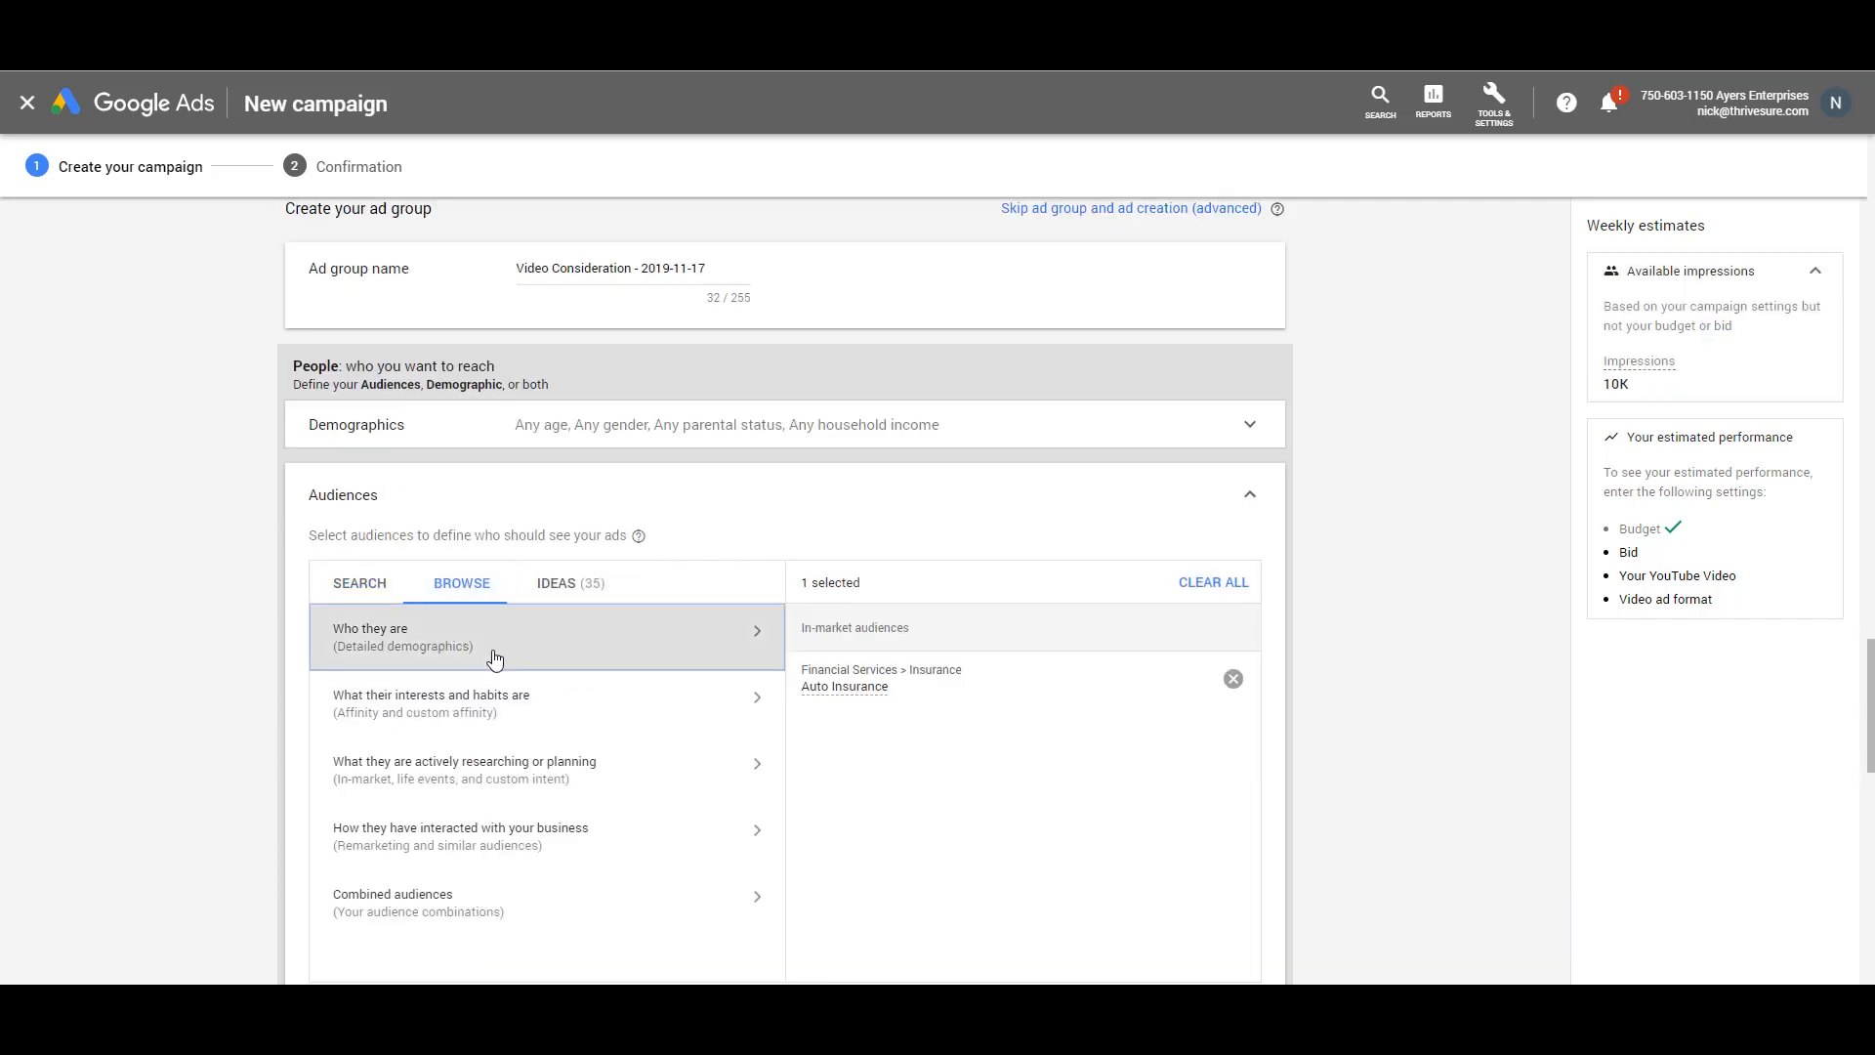
{"action": "left_click", "coordinate": [457, 711]}
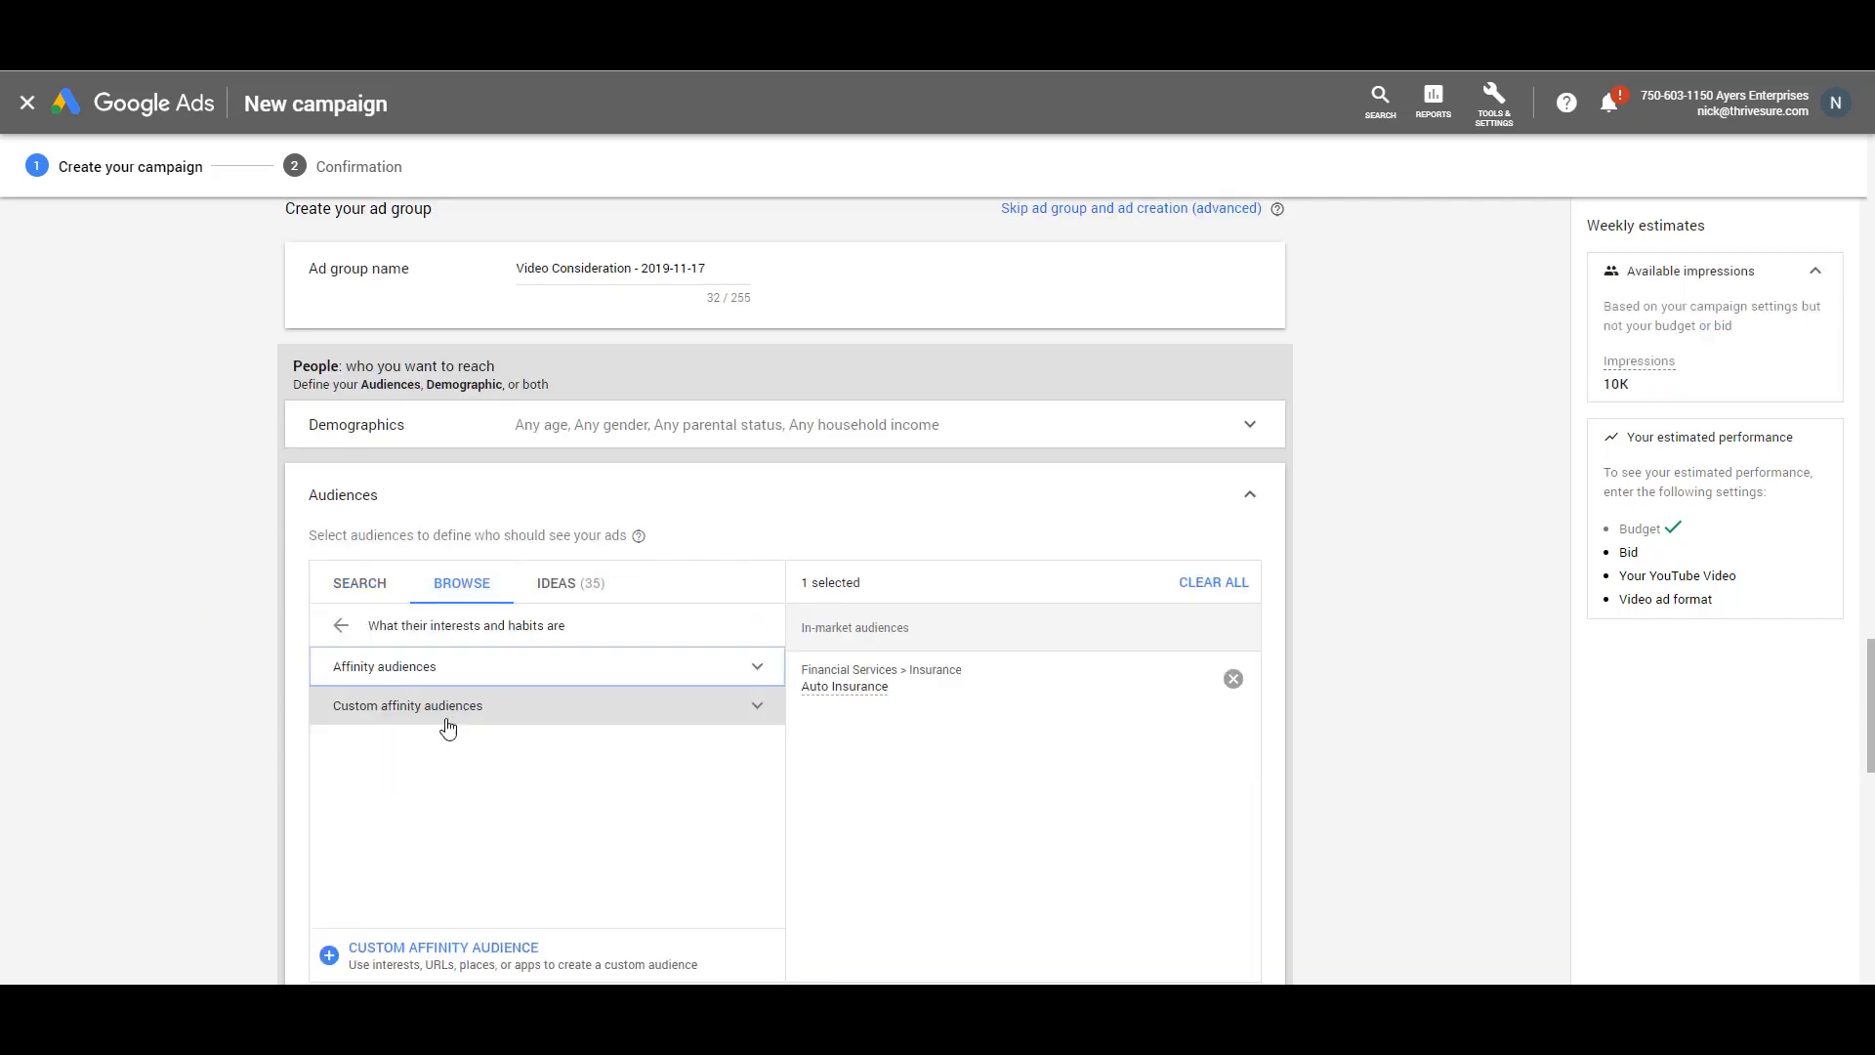
{"action": "left_click", "coordinate": [439, 965]}
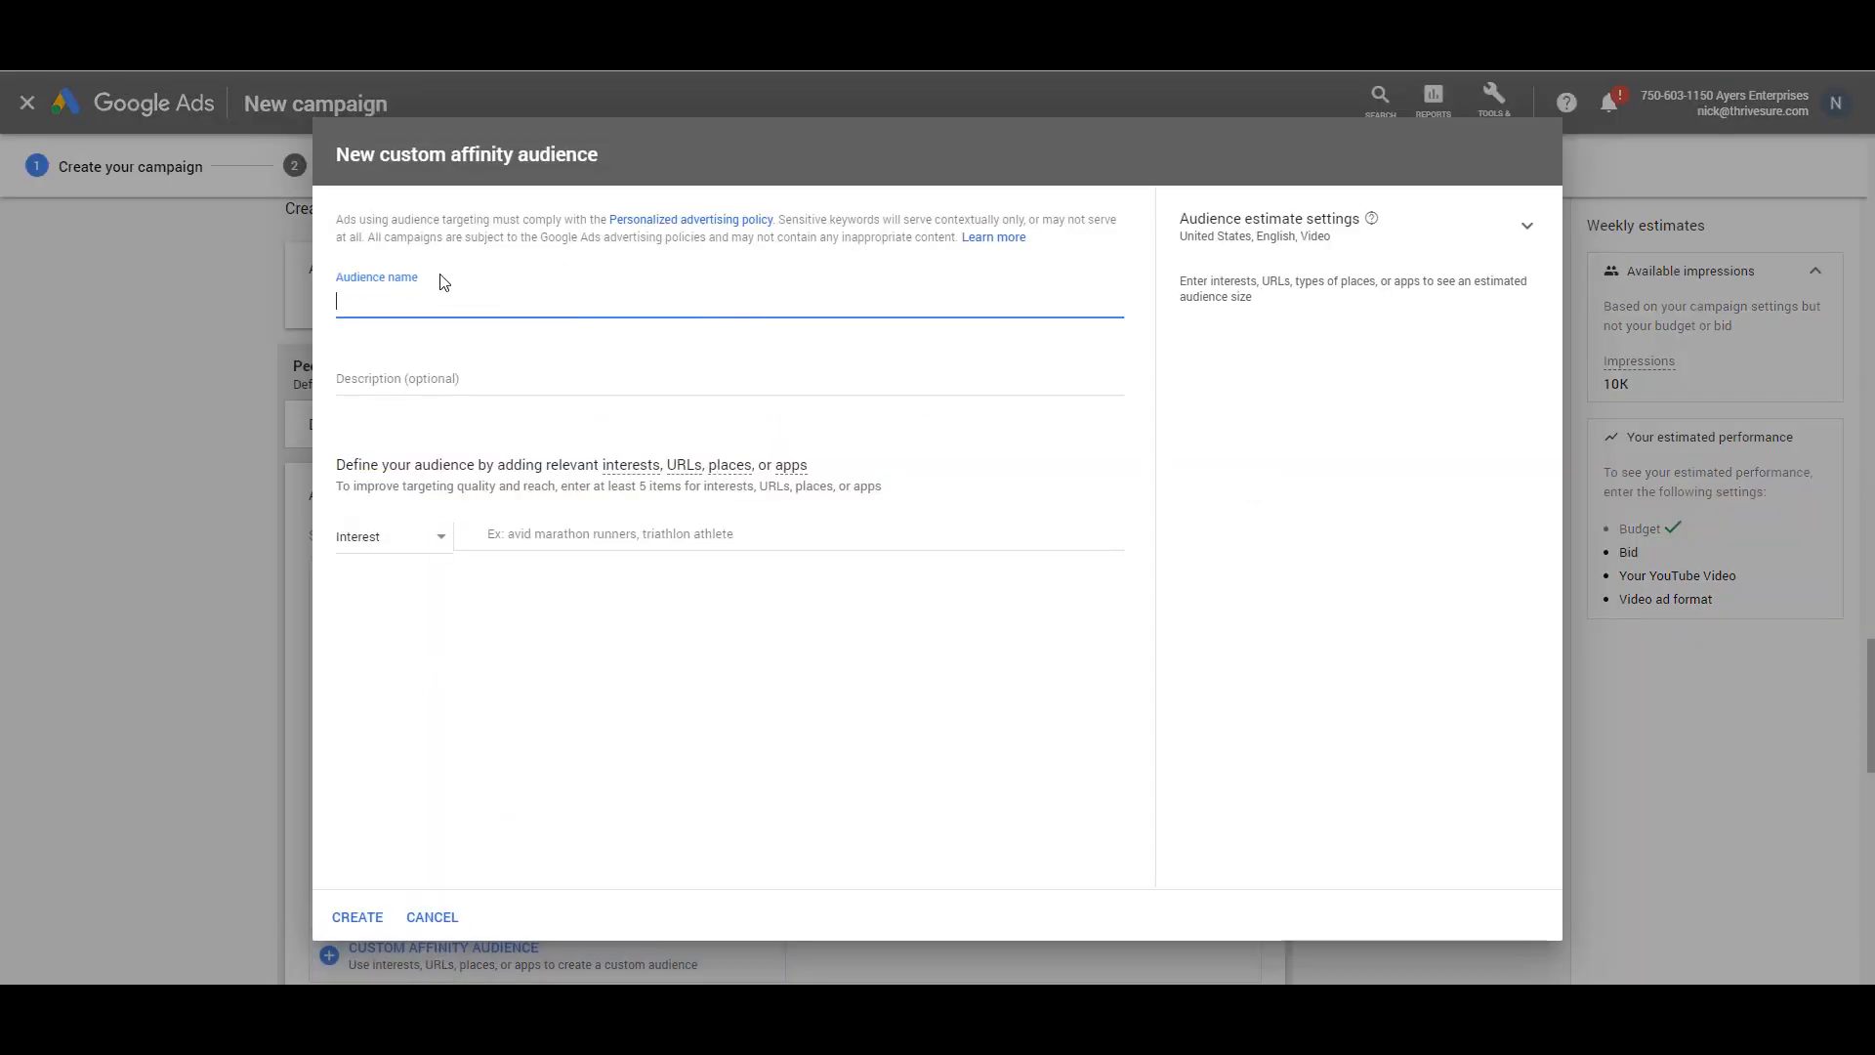
{"action": "type", "text": "I"}
{"action": "key", "text": "Caps_Lock"}
{"action": "type", "text": "nsurance"}
{"action": "key", "text": "Caps_Lock"}
{"action": "type", "text": "W"}
{"action": "key", "text": "Caps_Lock"}
{"action": "type", "text": "ebsites"}
{"action": "left_click", "coordinate": [402, 543]}
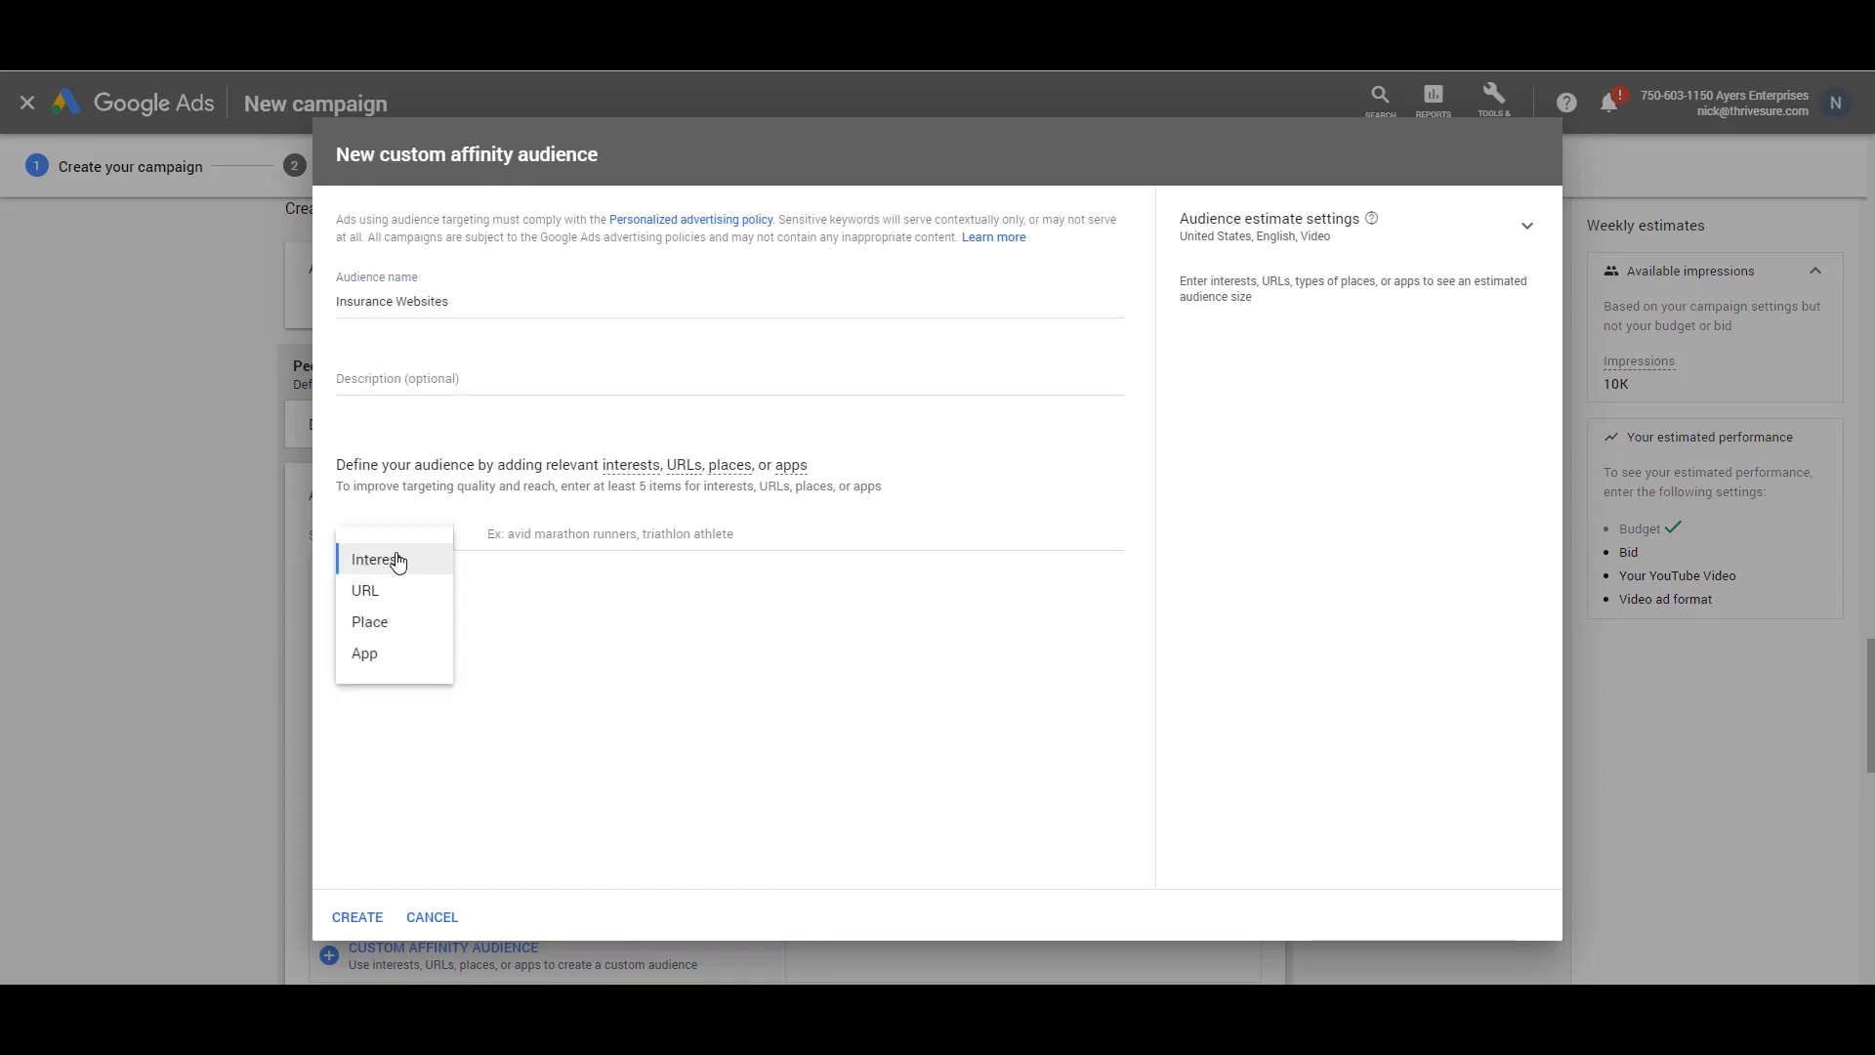
{"action": "left_click", "coordinate": [368, 590]}
{"action": "left_click", "coordinate": [615, 540]}
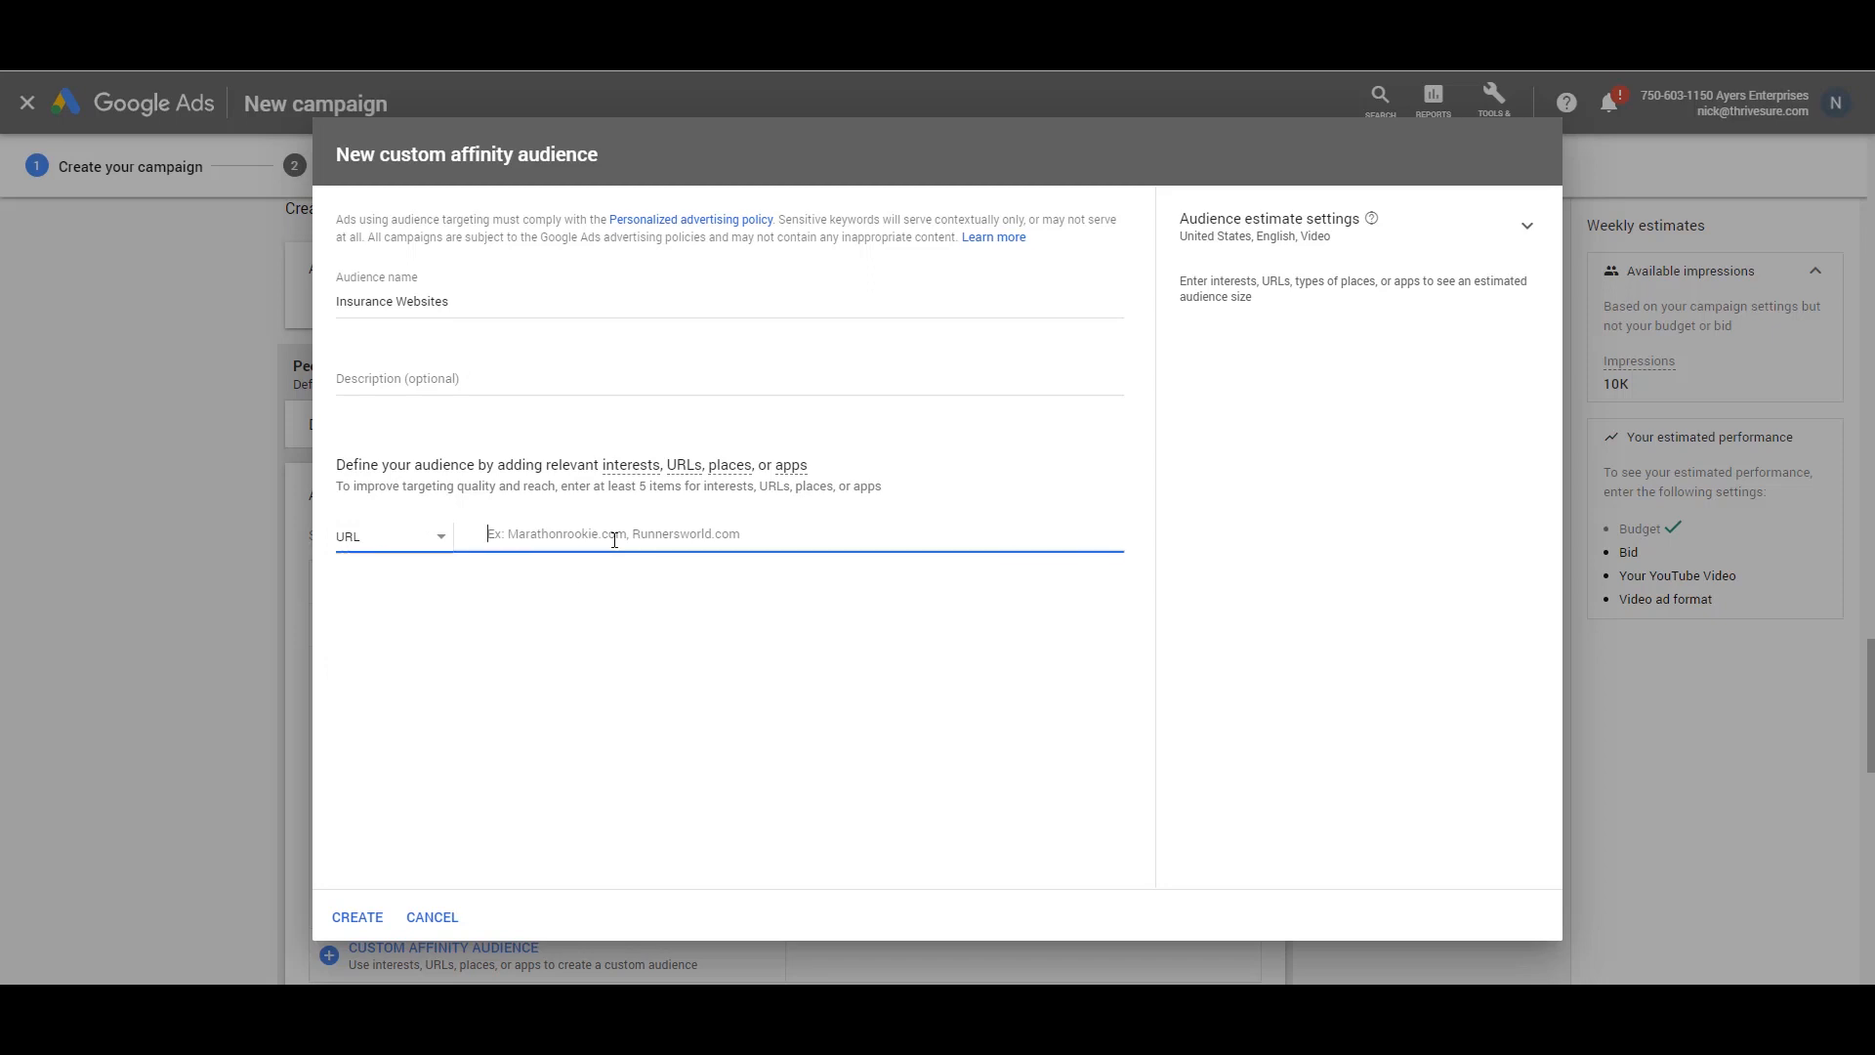
{"action": "type", "text": "www.geico.com"}
{"action": "key", "text": "Return"}
{"action": "type", "text": "www.progressive.com"}
{"action": "key", "text": "Return"}
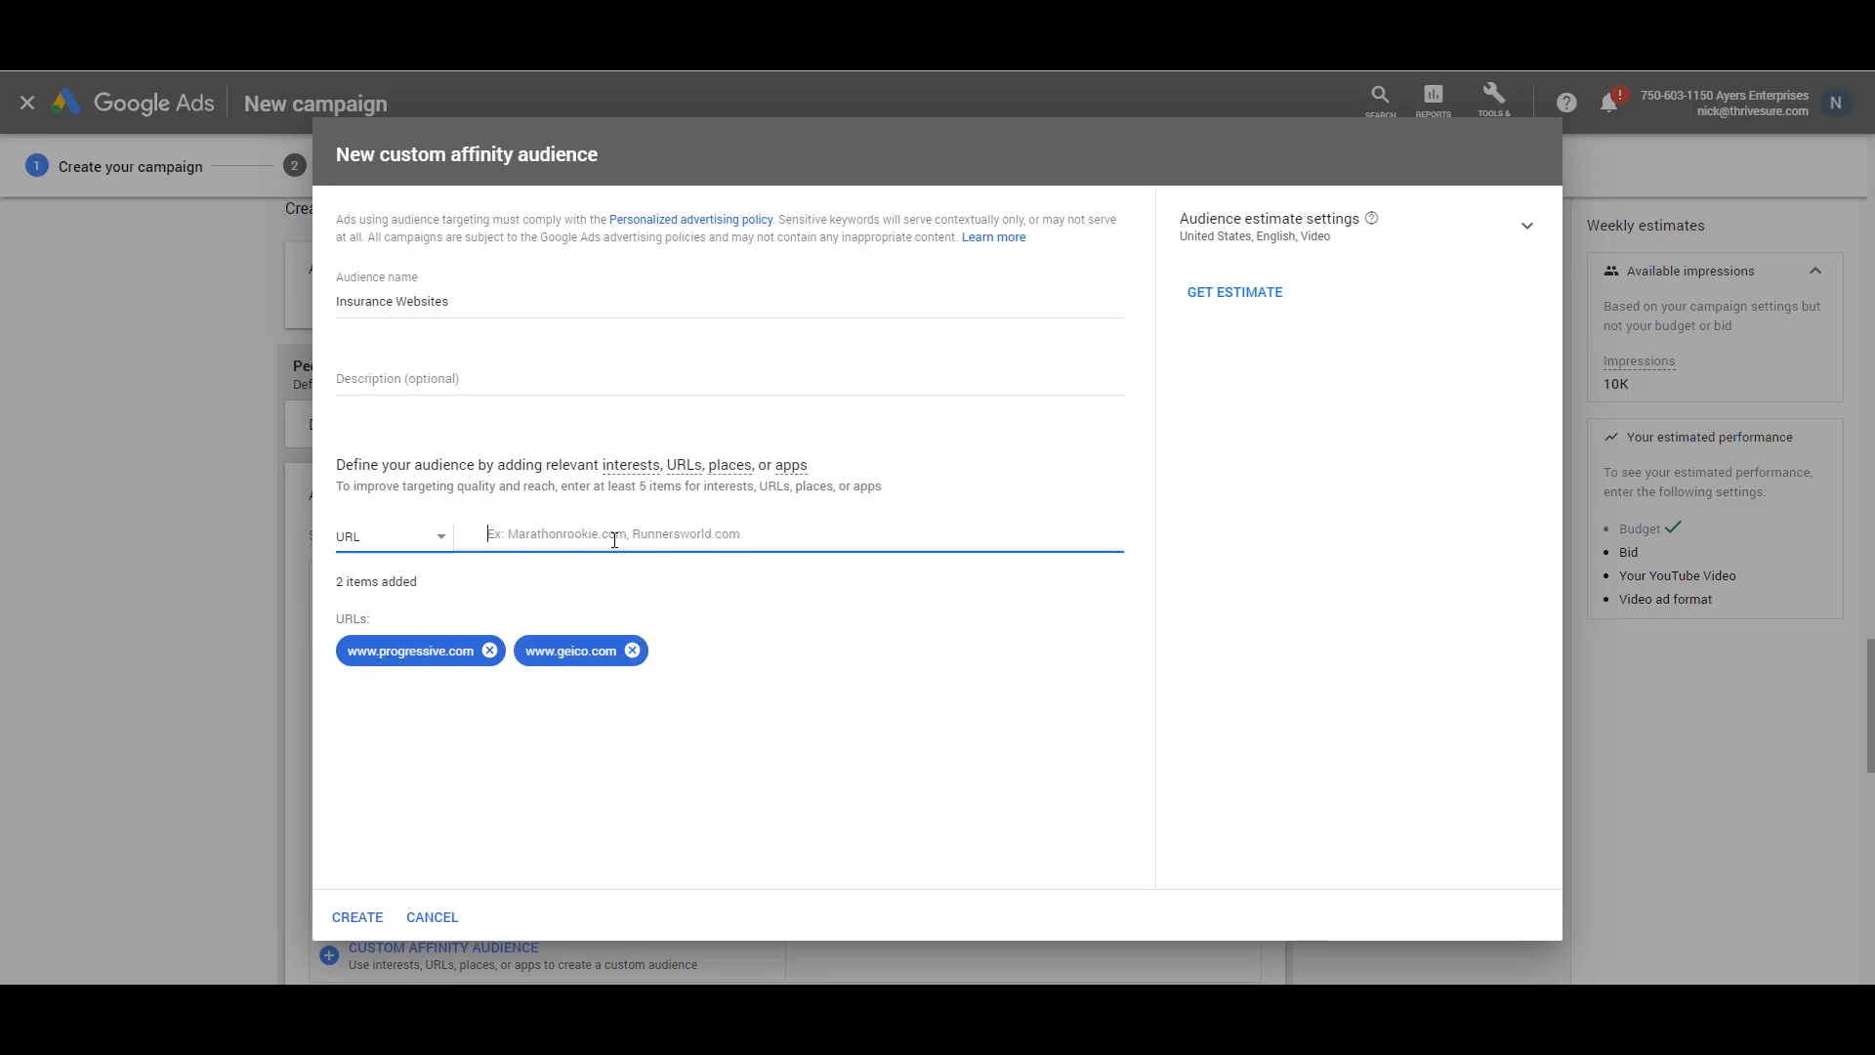
{"action": "type", "text": "www.statefarm.com"}
{"action": "key", "text": "Return"}
{"action": "type", "text": "www"}
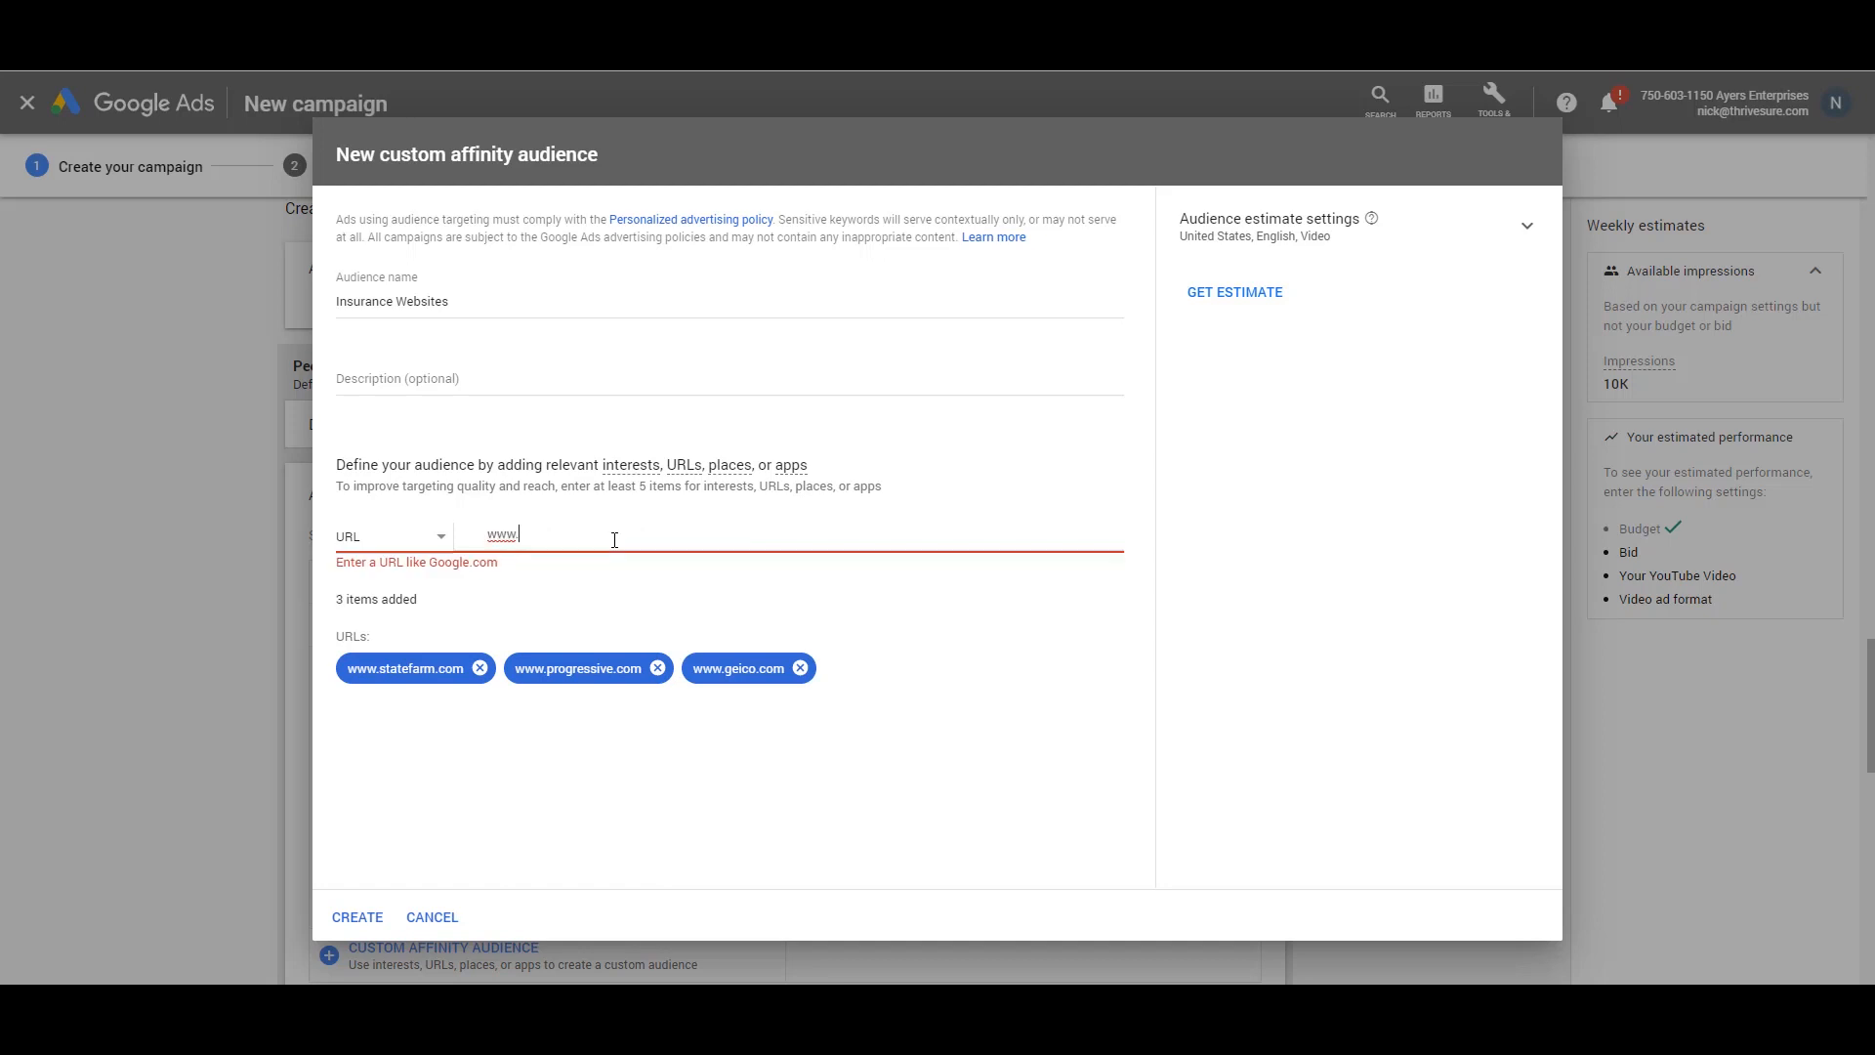
{"action": "type", "text": ".esura"}
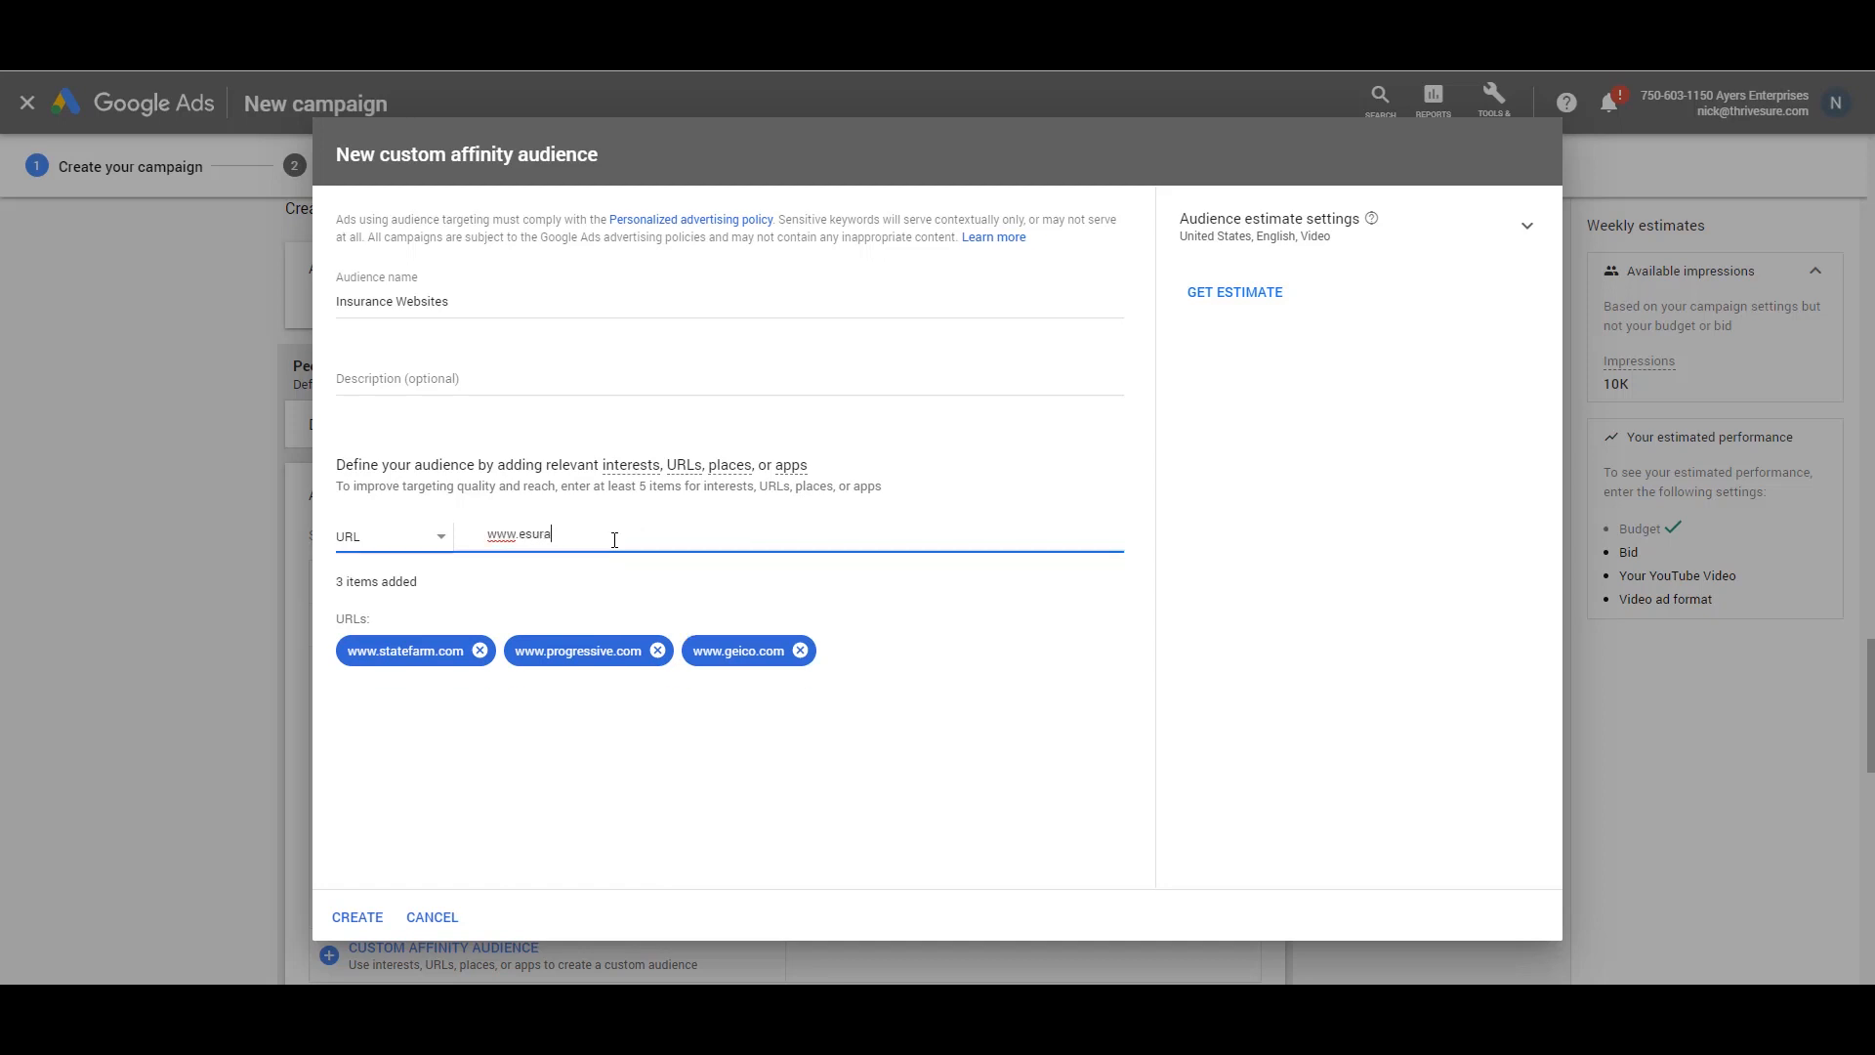
{"action": "type", "text": "nce.com"}
{"action": "key", "text": "Return"}
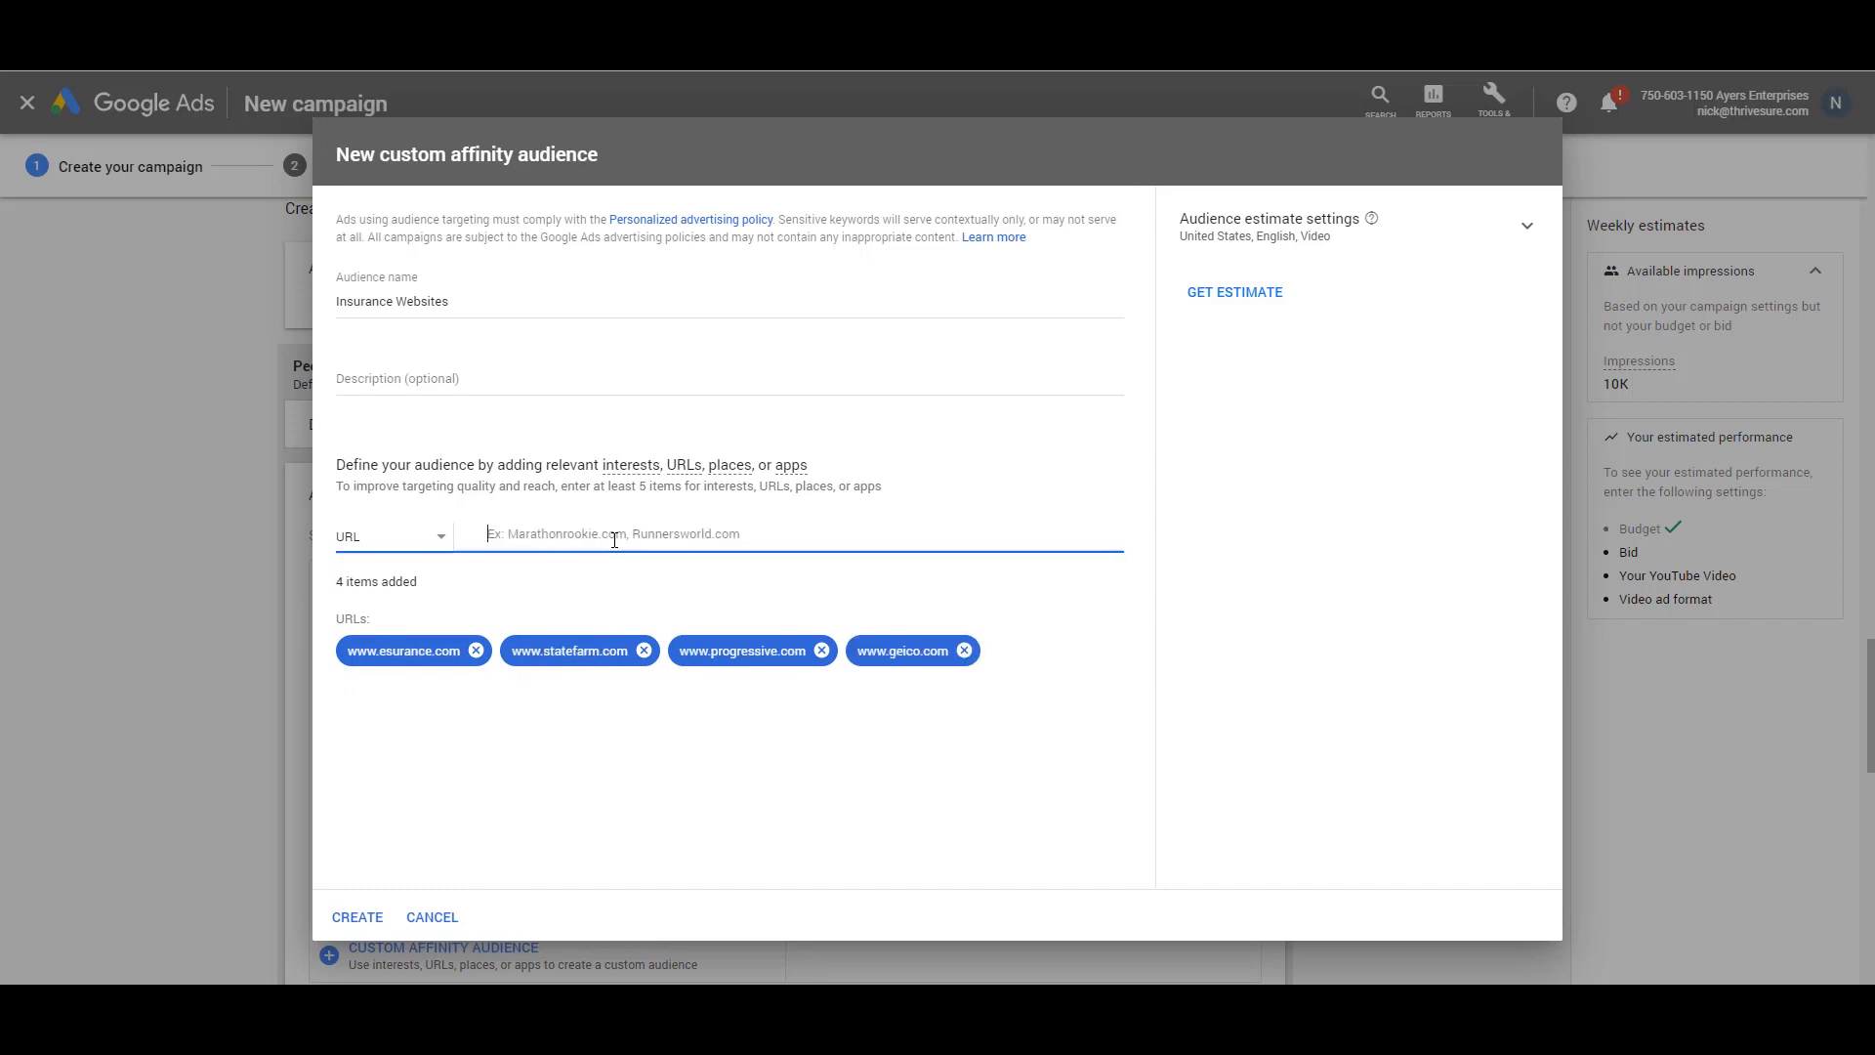
{"action": "type", "text": "www.farmers.com"}
{"action": "key", "text": "Return"}
{"action": "type", "text": "www"}
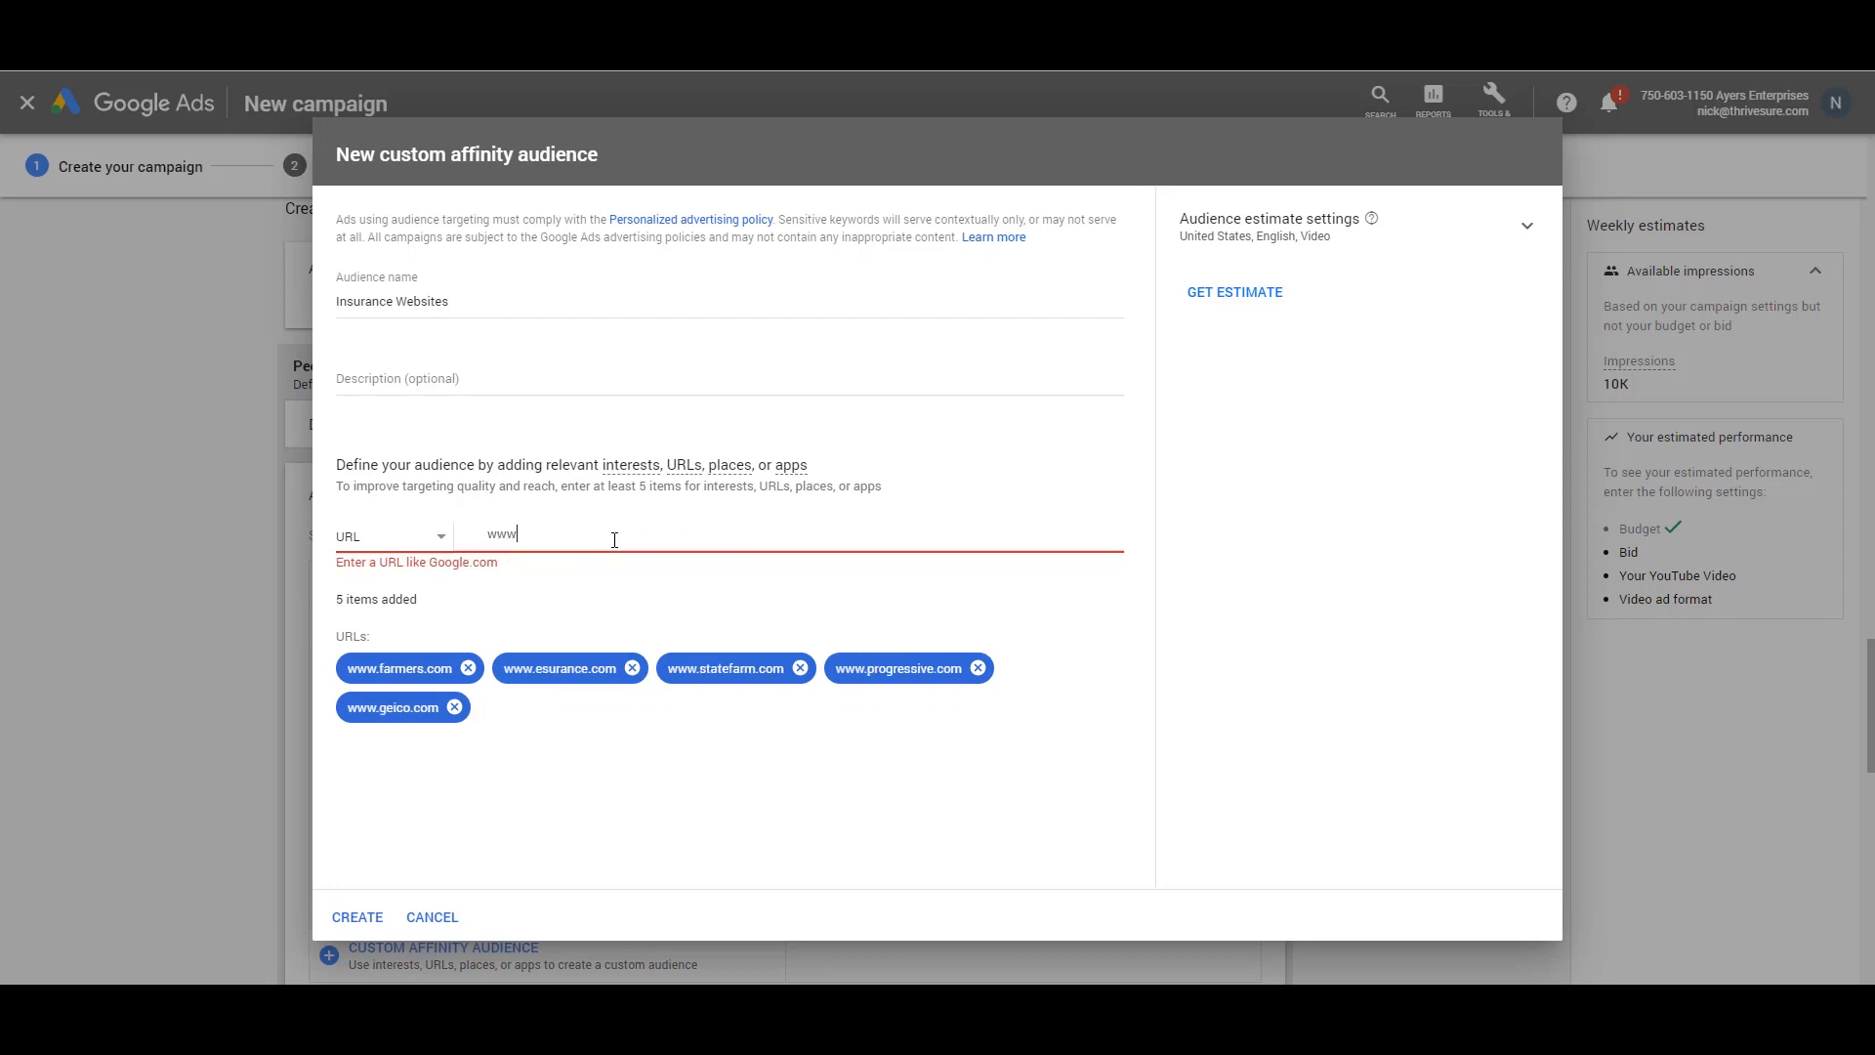
{"action": "type", "text": ".allstate.com"}
{"action": "key", "text": "Return"}
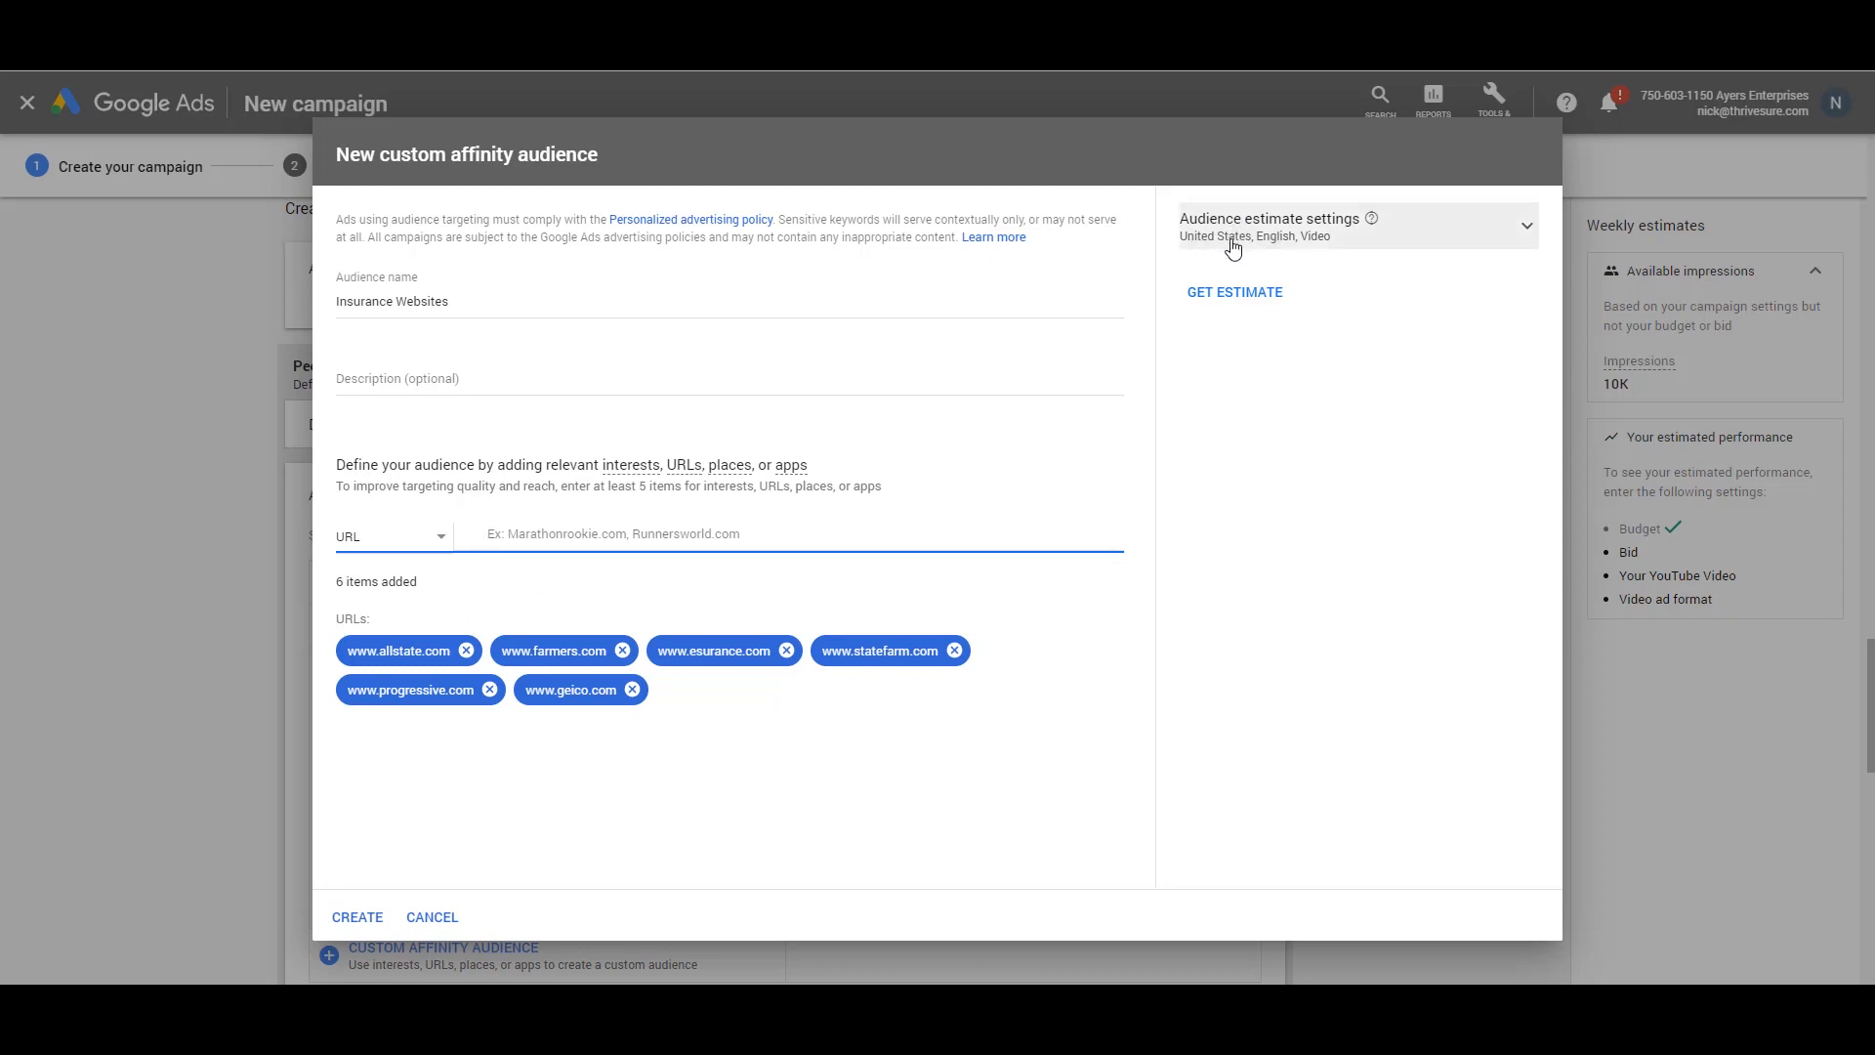
Get the size estimate for the Insurance Websites audience and create the audience
{"action": "left_click", "coordinate": [1235, 293]}
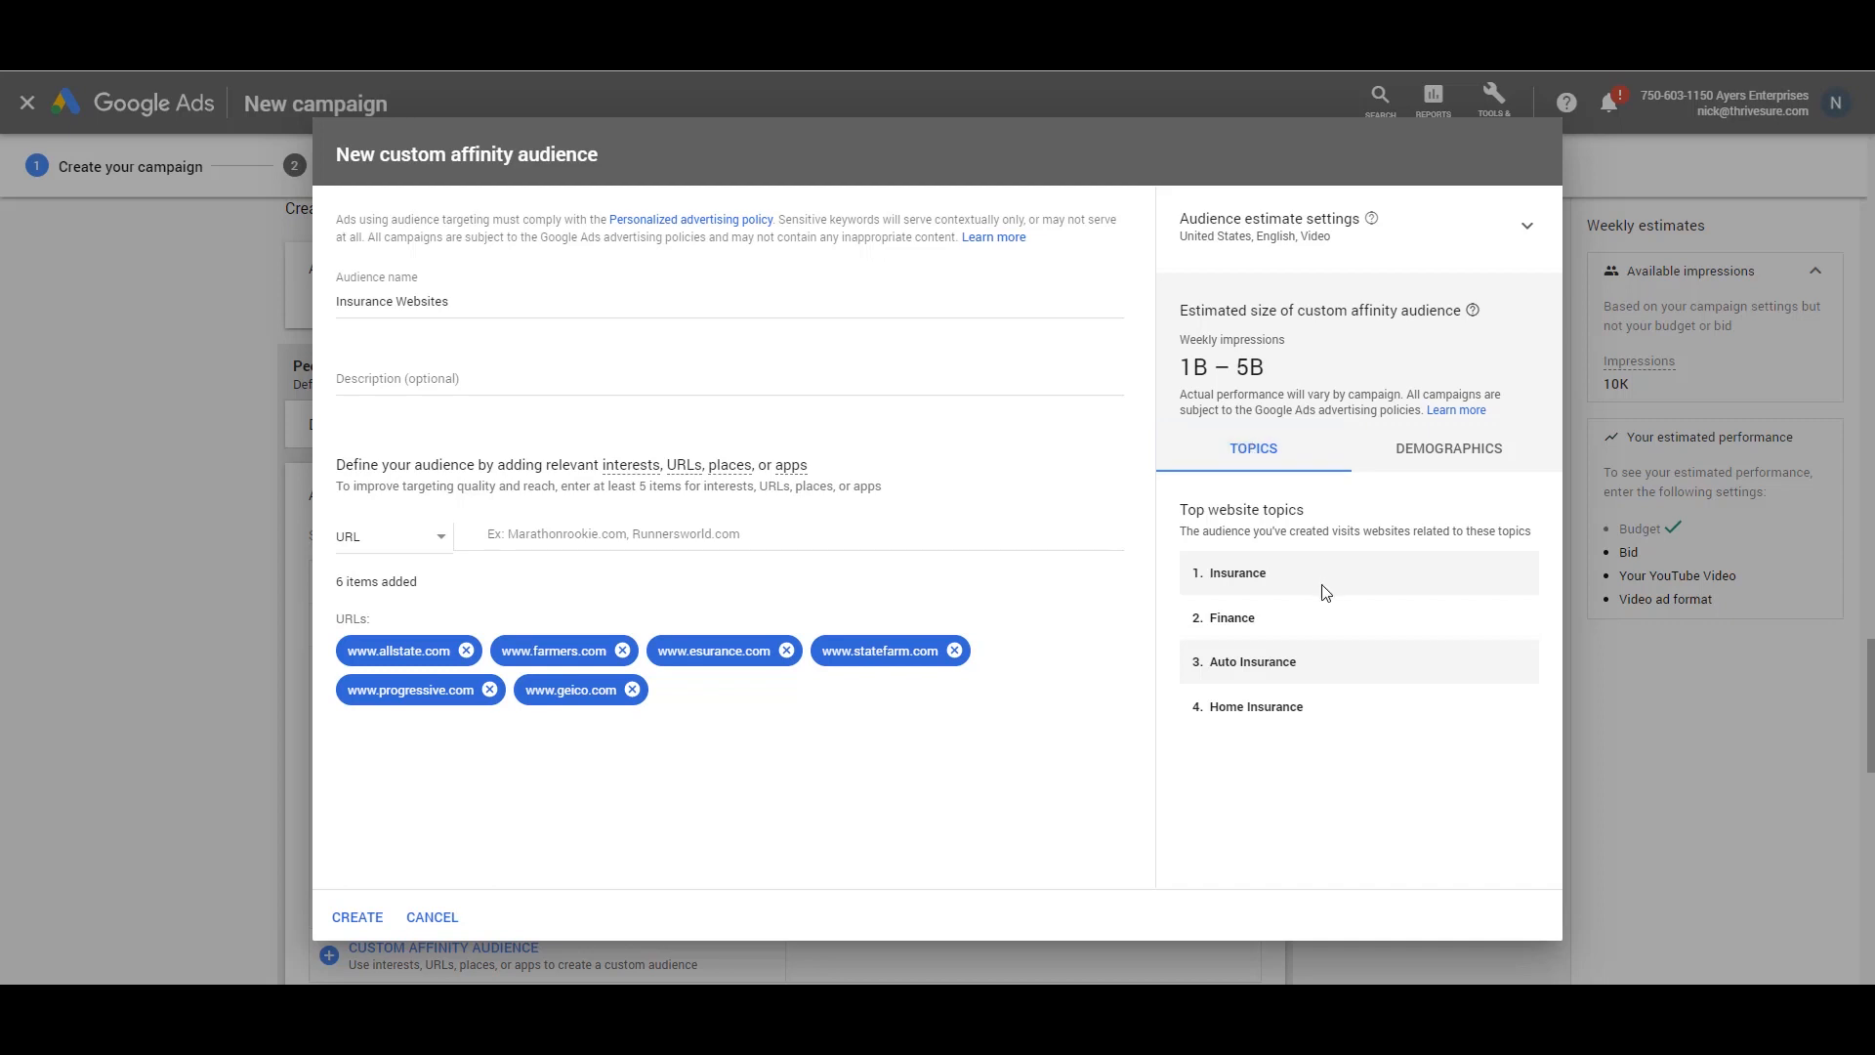
{"action": "double_click", "coordinate": [1259, 574]}
{"action": "left_click", "coordinate": [1258, 577]}
{"action": "left_click", "coordinate": [355, 915]}
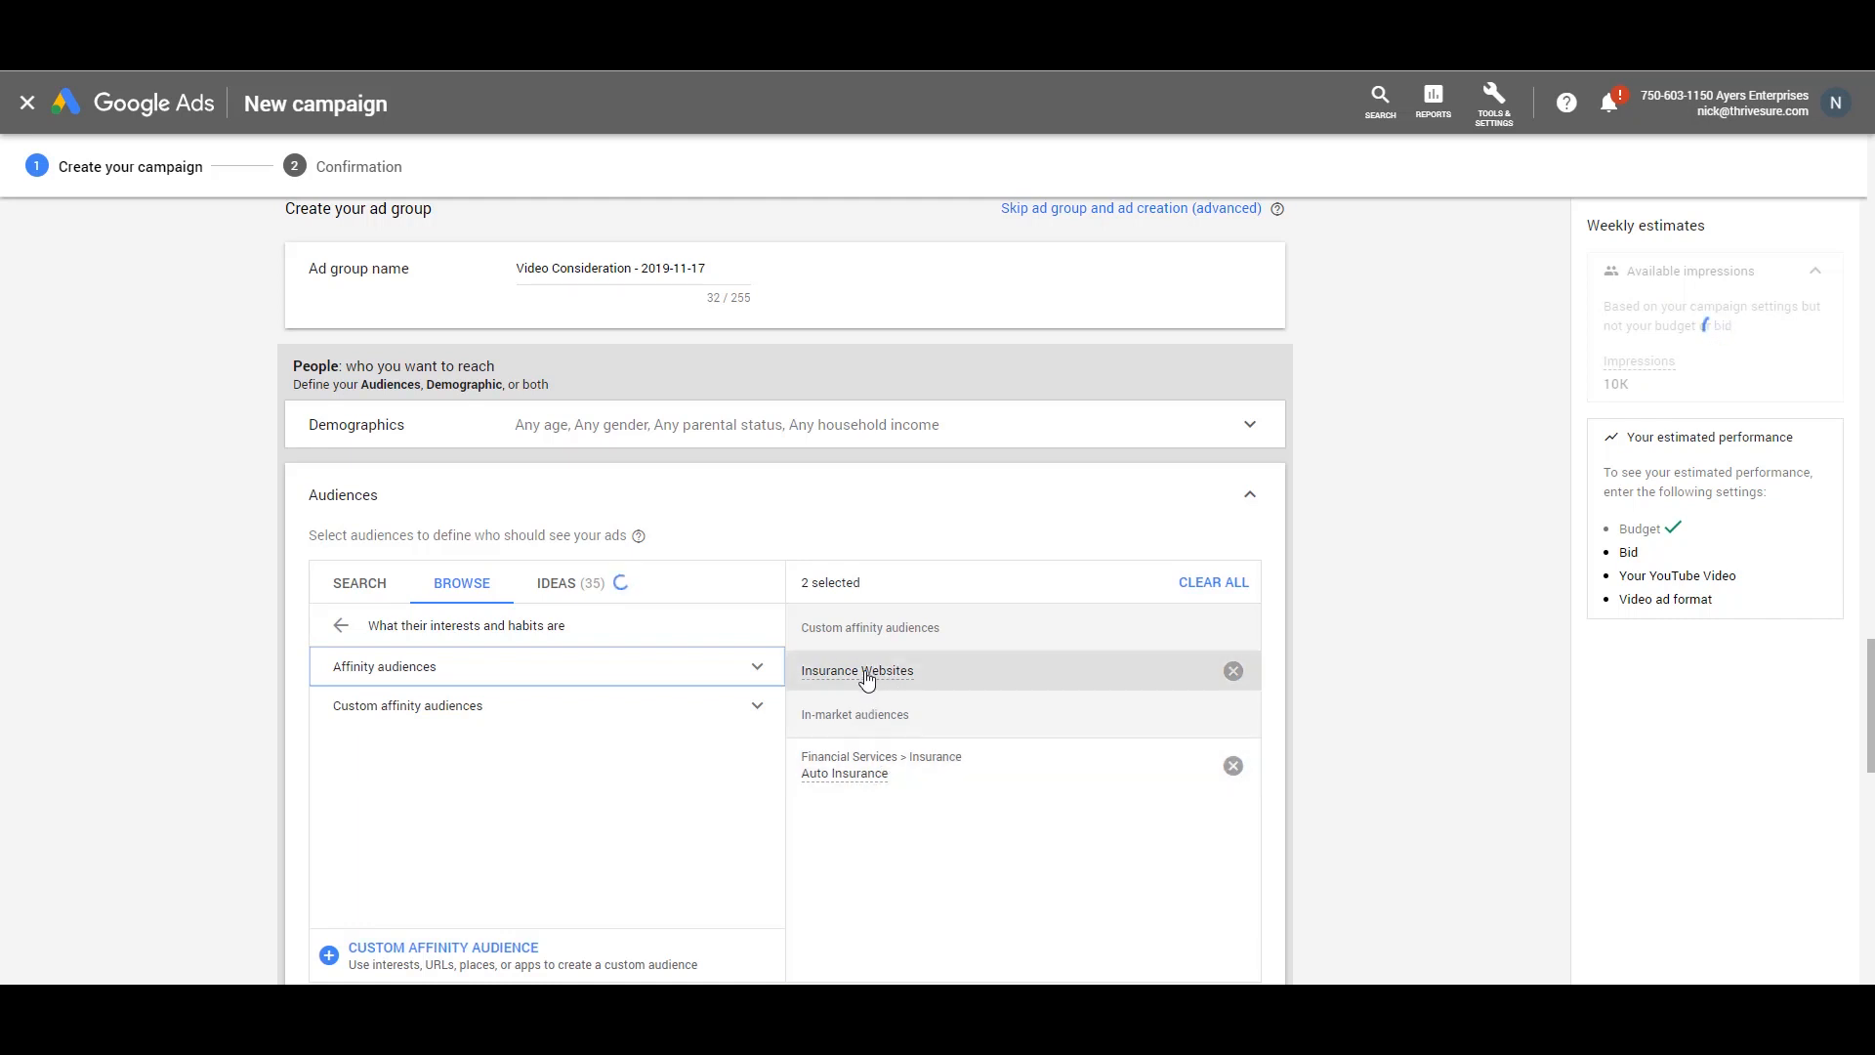
{"action": "mouse_move", "coordinate": [860, 678]}
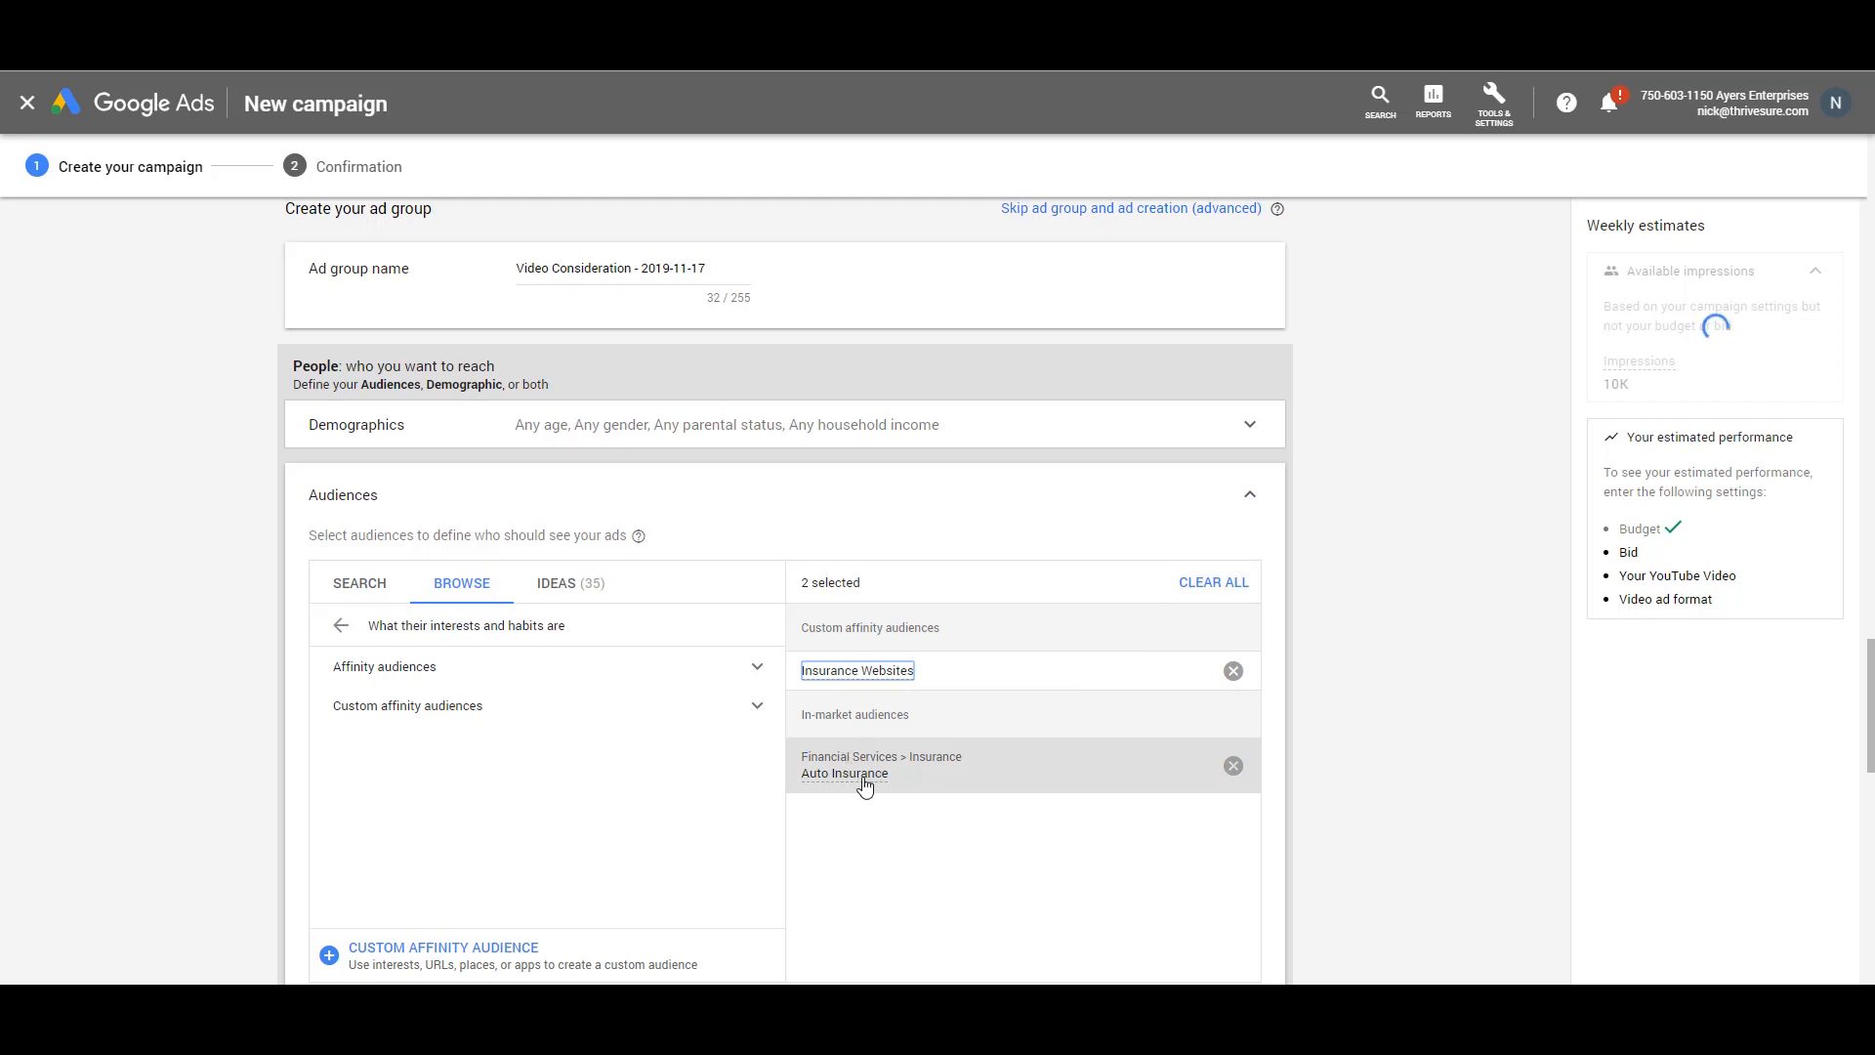
{"action": "mouse_move", "coordinate": [861, 781]}
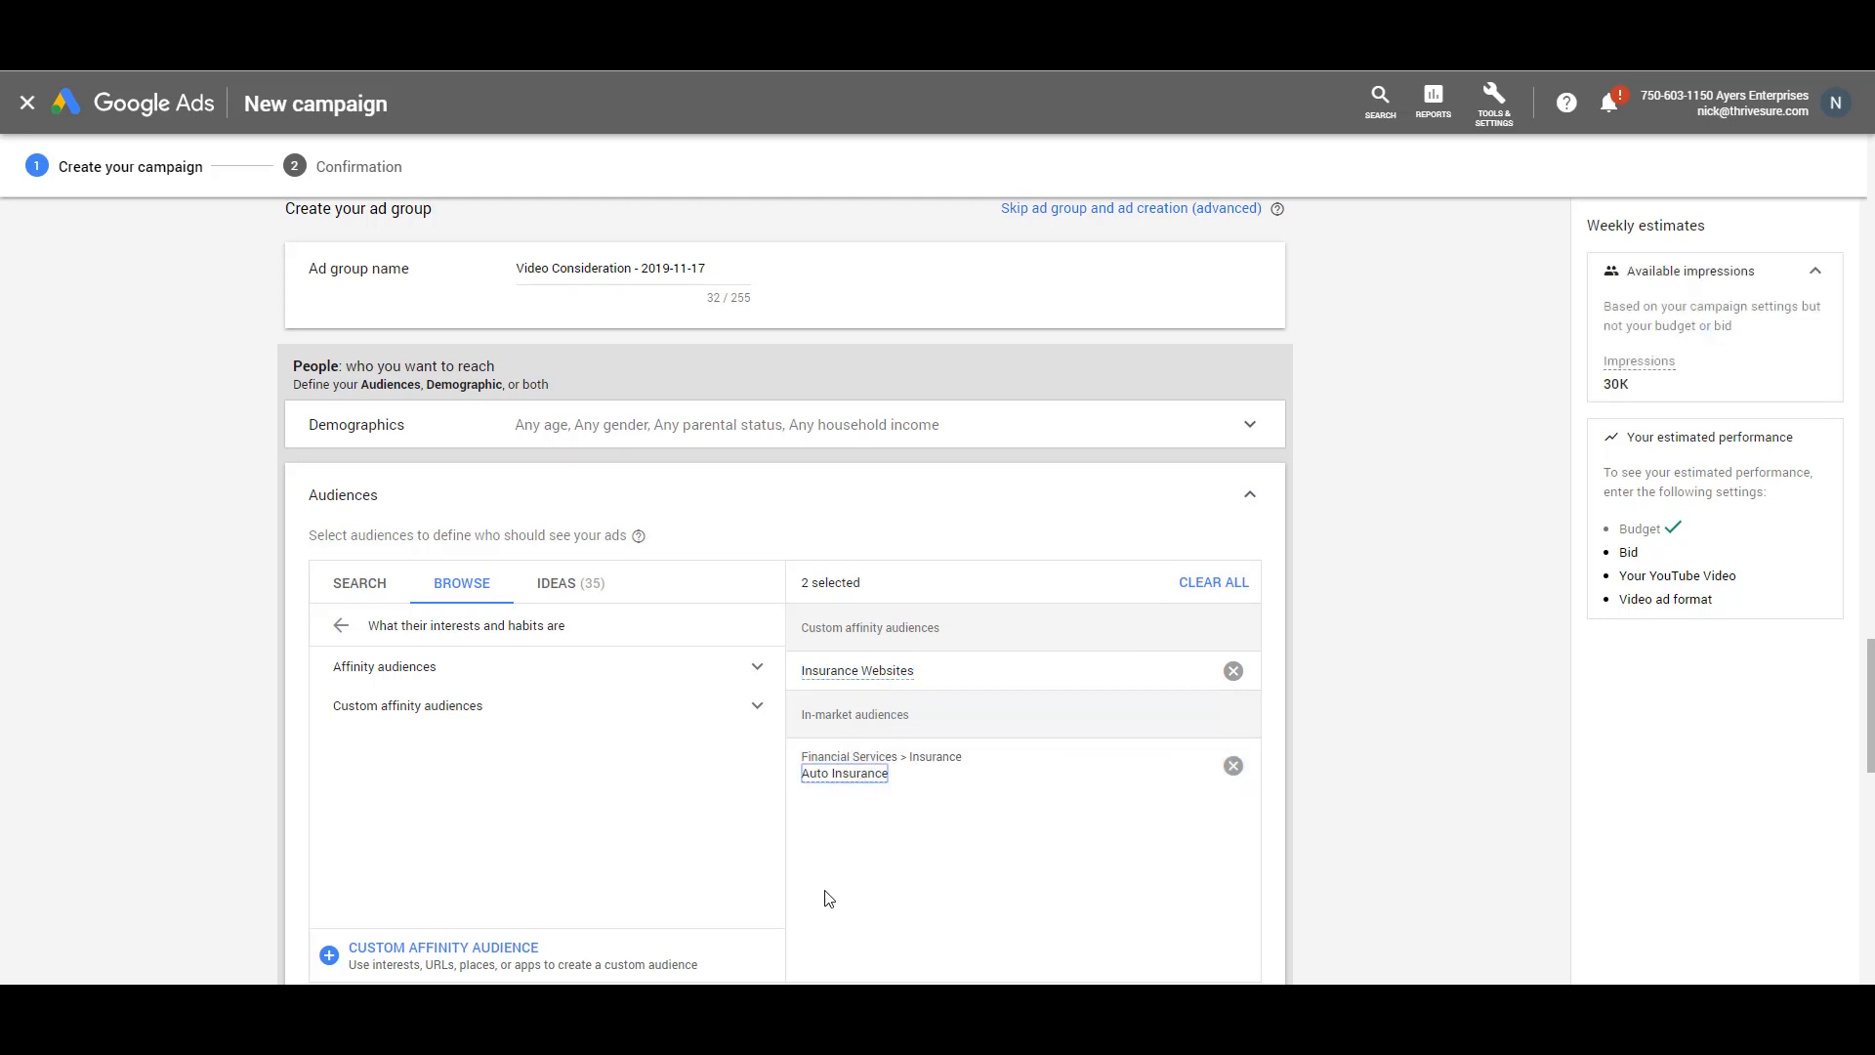
Set the ad group's maximum CPV bid to $0.16
{"action": "scroll", "coordinate": [829, 898], "scroll_direction": "down", "scroll_amount": 2}
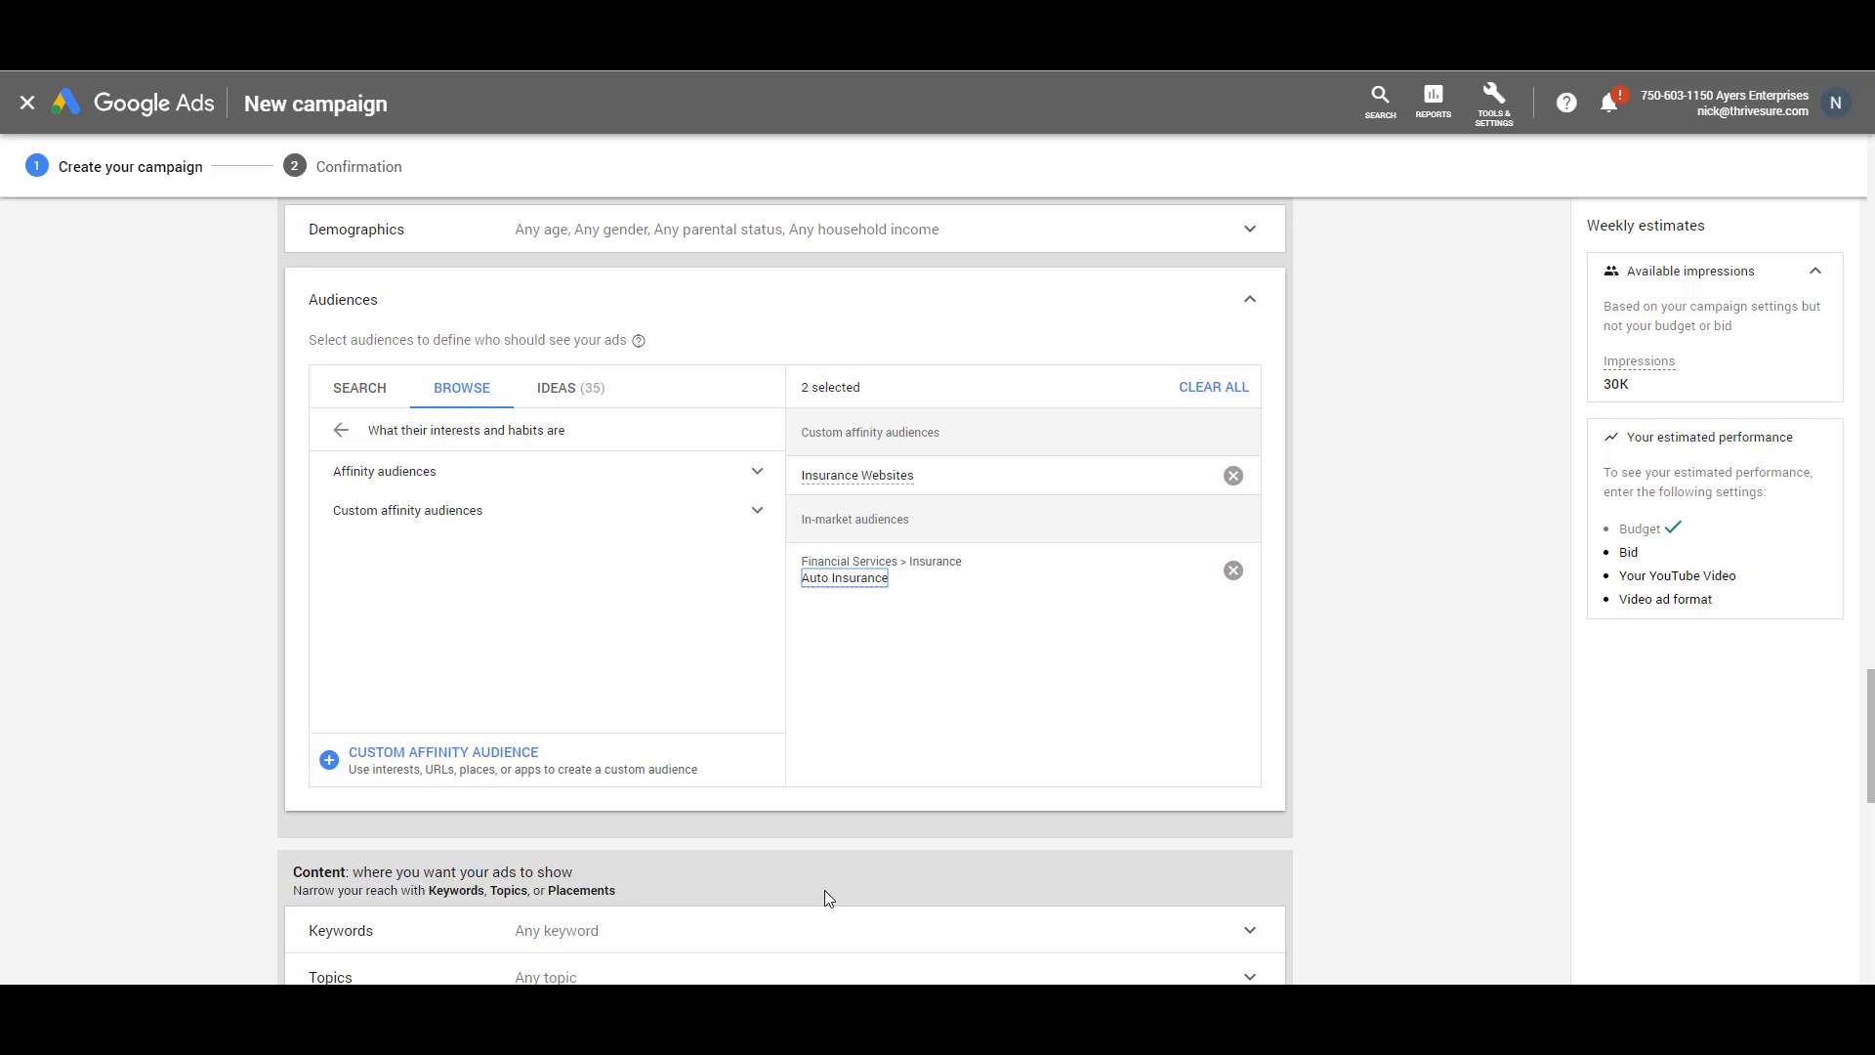
{"action": "scroll", "coordinate": [736, 648], "scroll_direction": "down", "scroll_amount": 2}
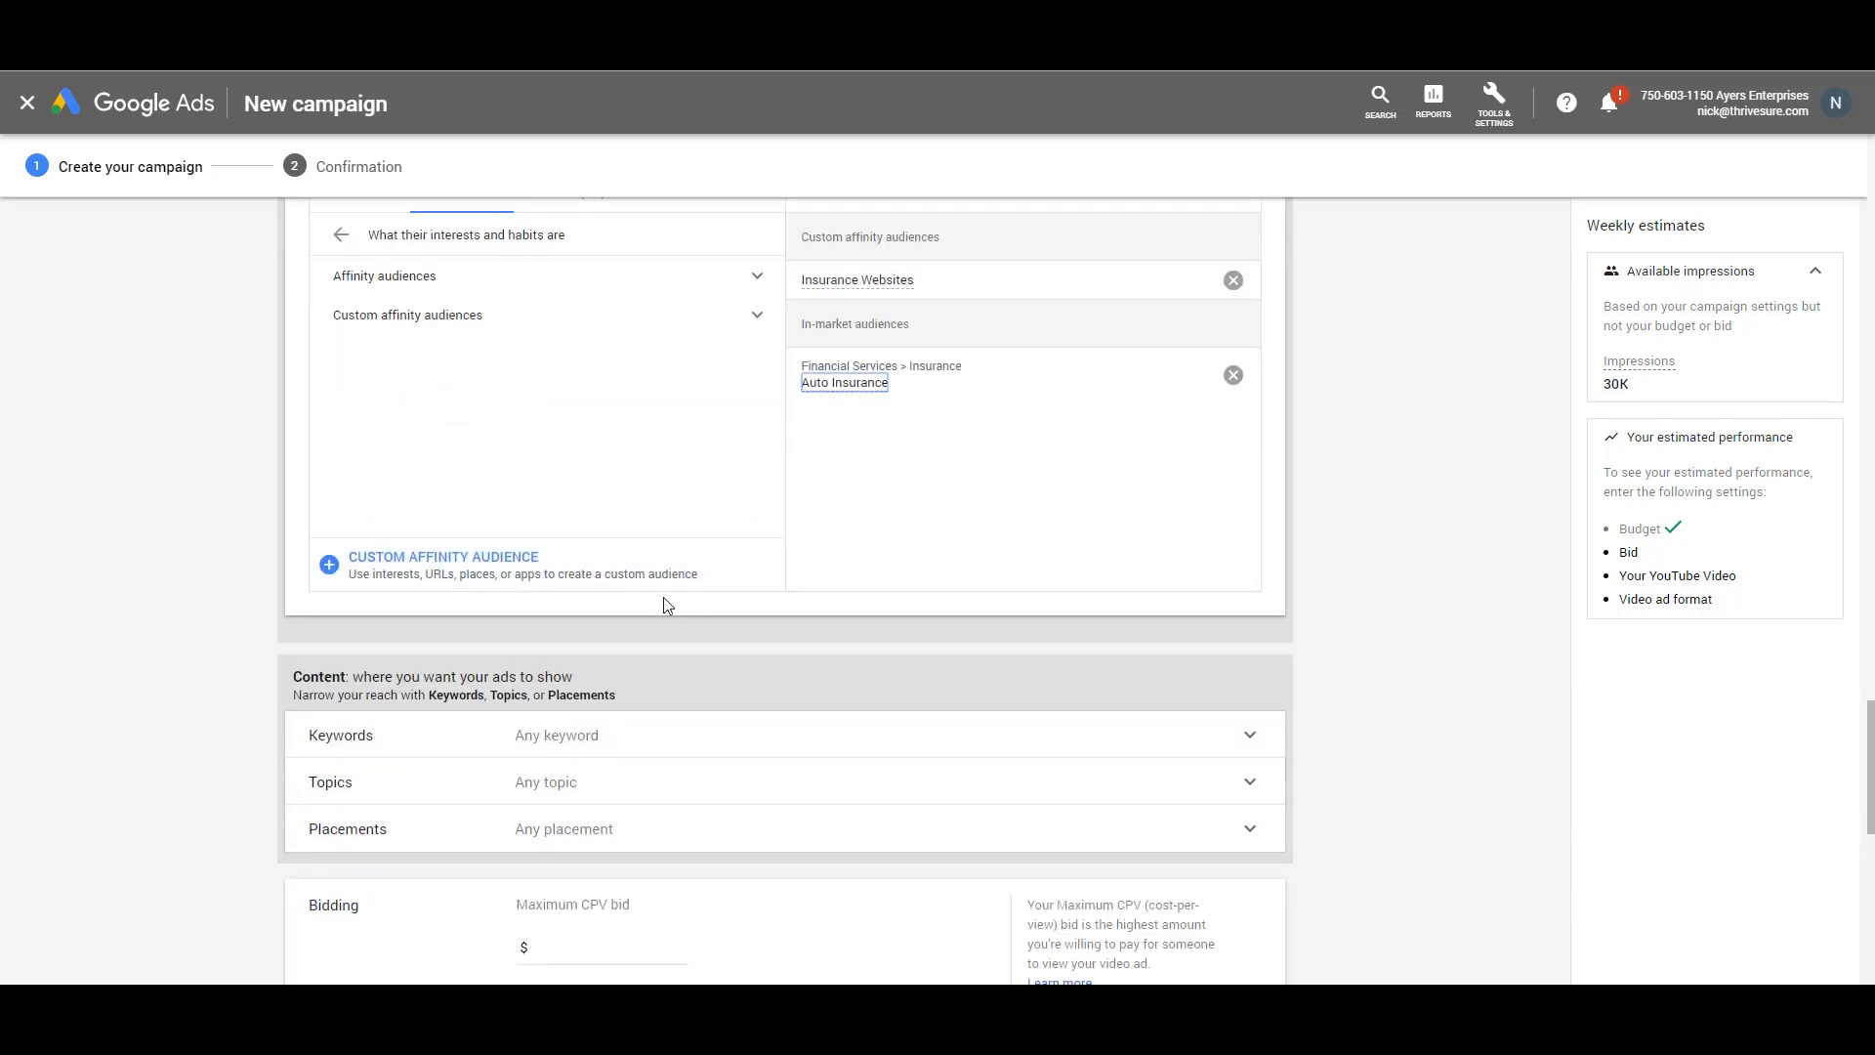
{"action": "scroll", "coordinate": [664, 600], "scroll_direction": "down", "scroll_amount": 2}
{"action": "left_click", "coordinate": [613, 769]}
{"action": "type", "text": "0.00"}
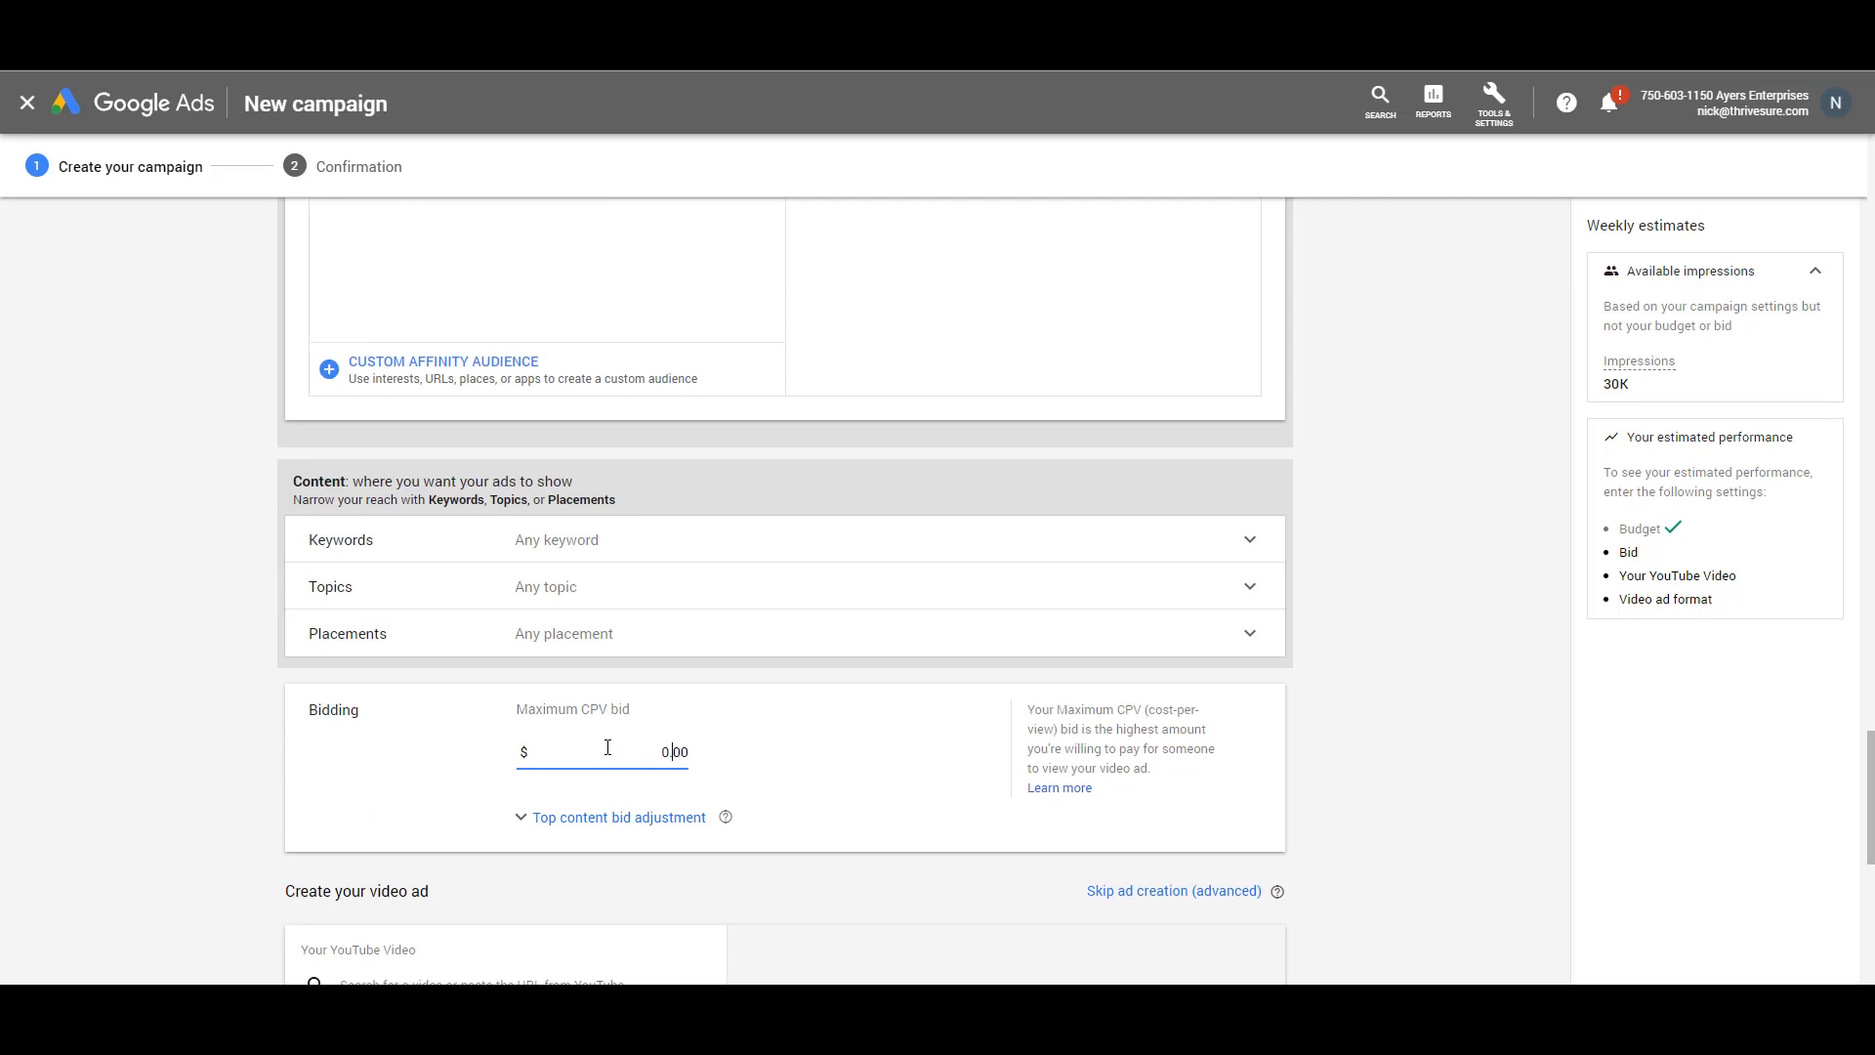
{"action": "type", "text": "16"}
{"action": "left_click", "coordinate": [933, 802]}
{"action": "scroll", "coordinate": [908, 801], "scroll_direction": "down", "scroll_amount": 3}
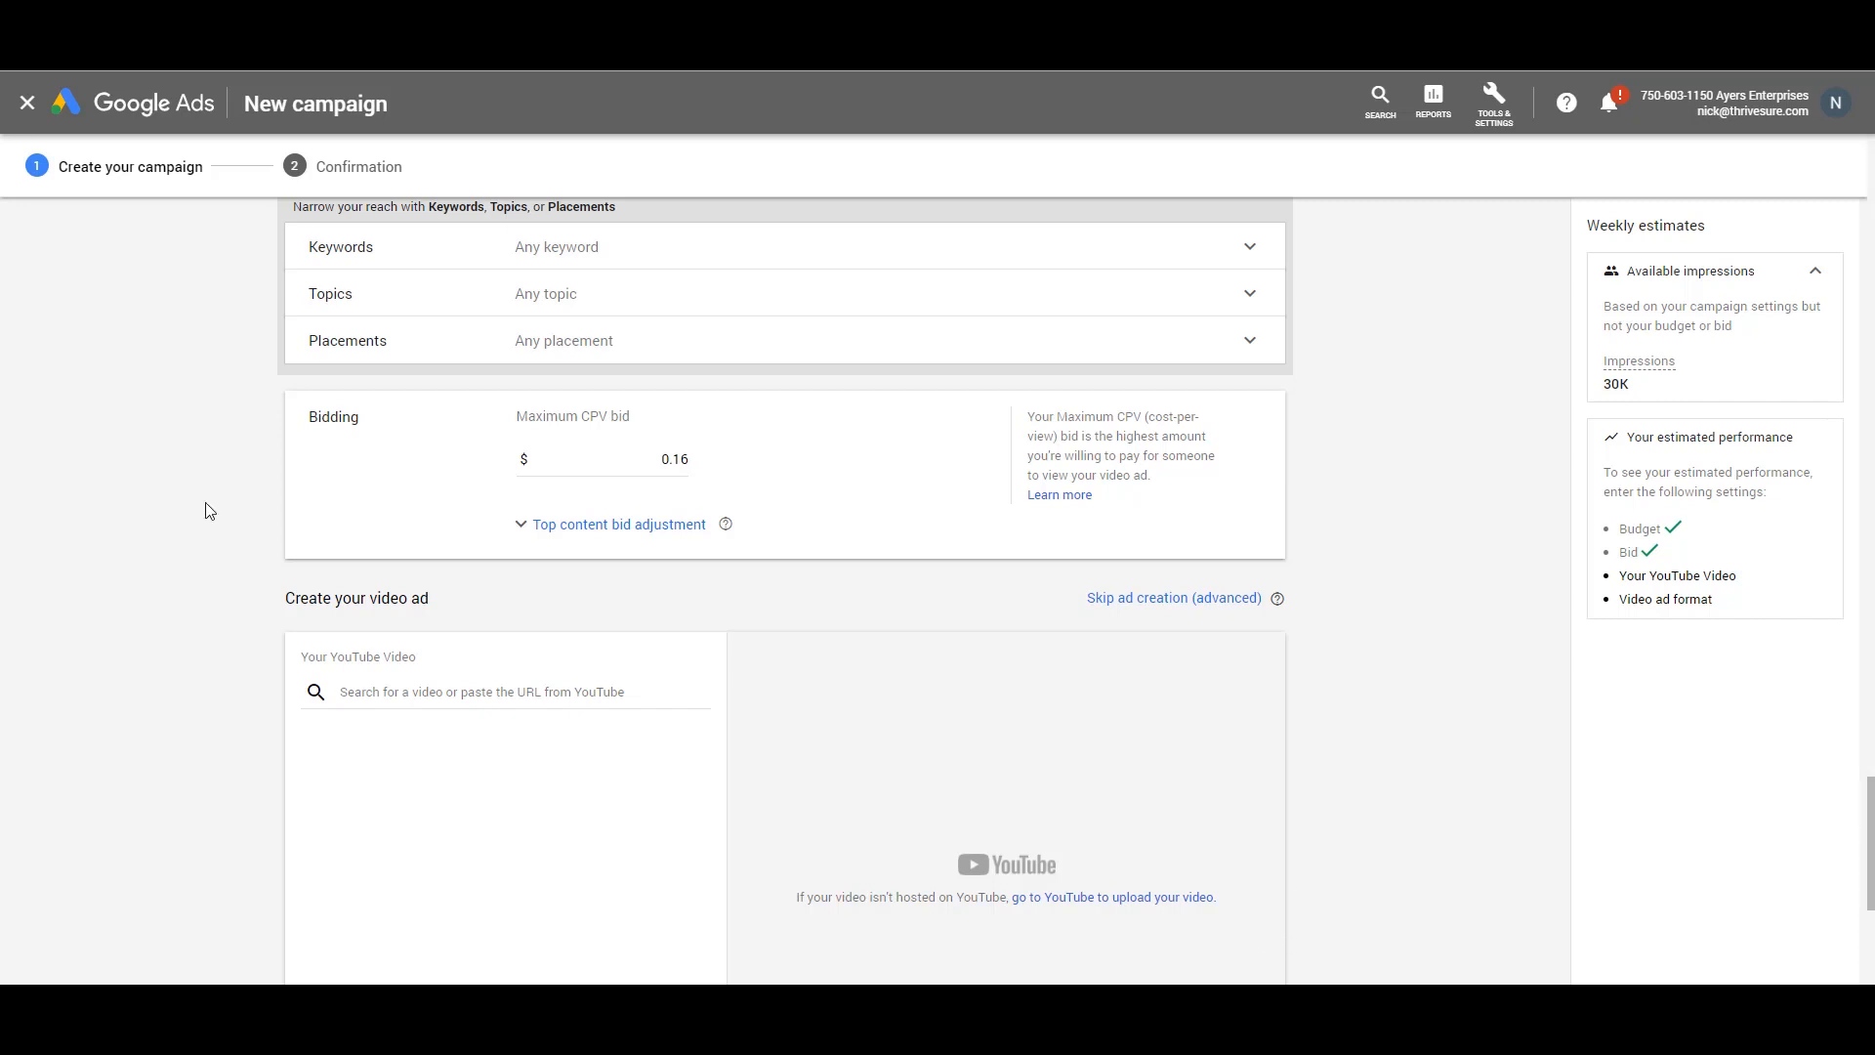
Start another custom affinity audience in the ad group's audiences and name it Insurance Apps
{"action": "scroll", "coordinate": [205, 501], "scroll_direction": "up", "scroll_amount": 8}
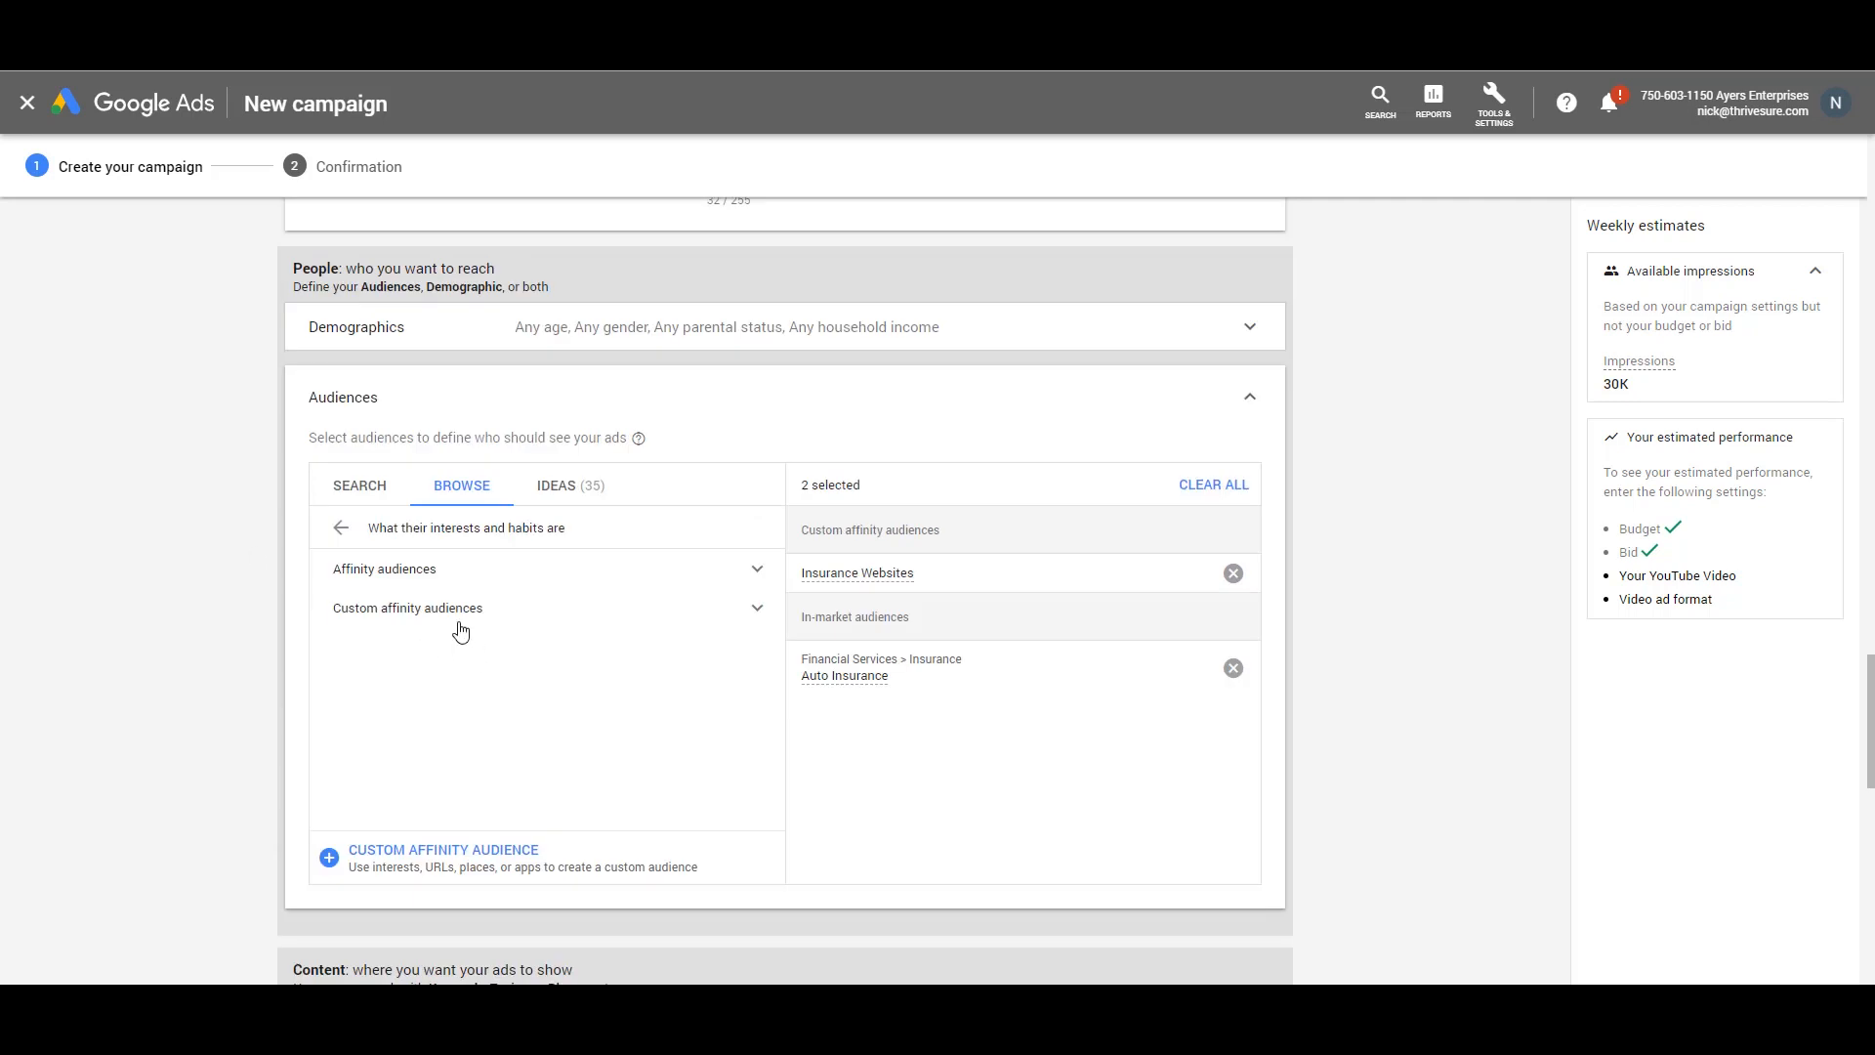
{"action": "left_click", "coordinate": [478, 861]}
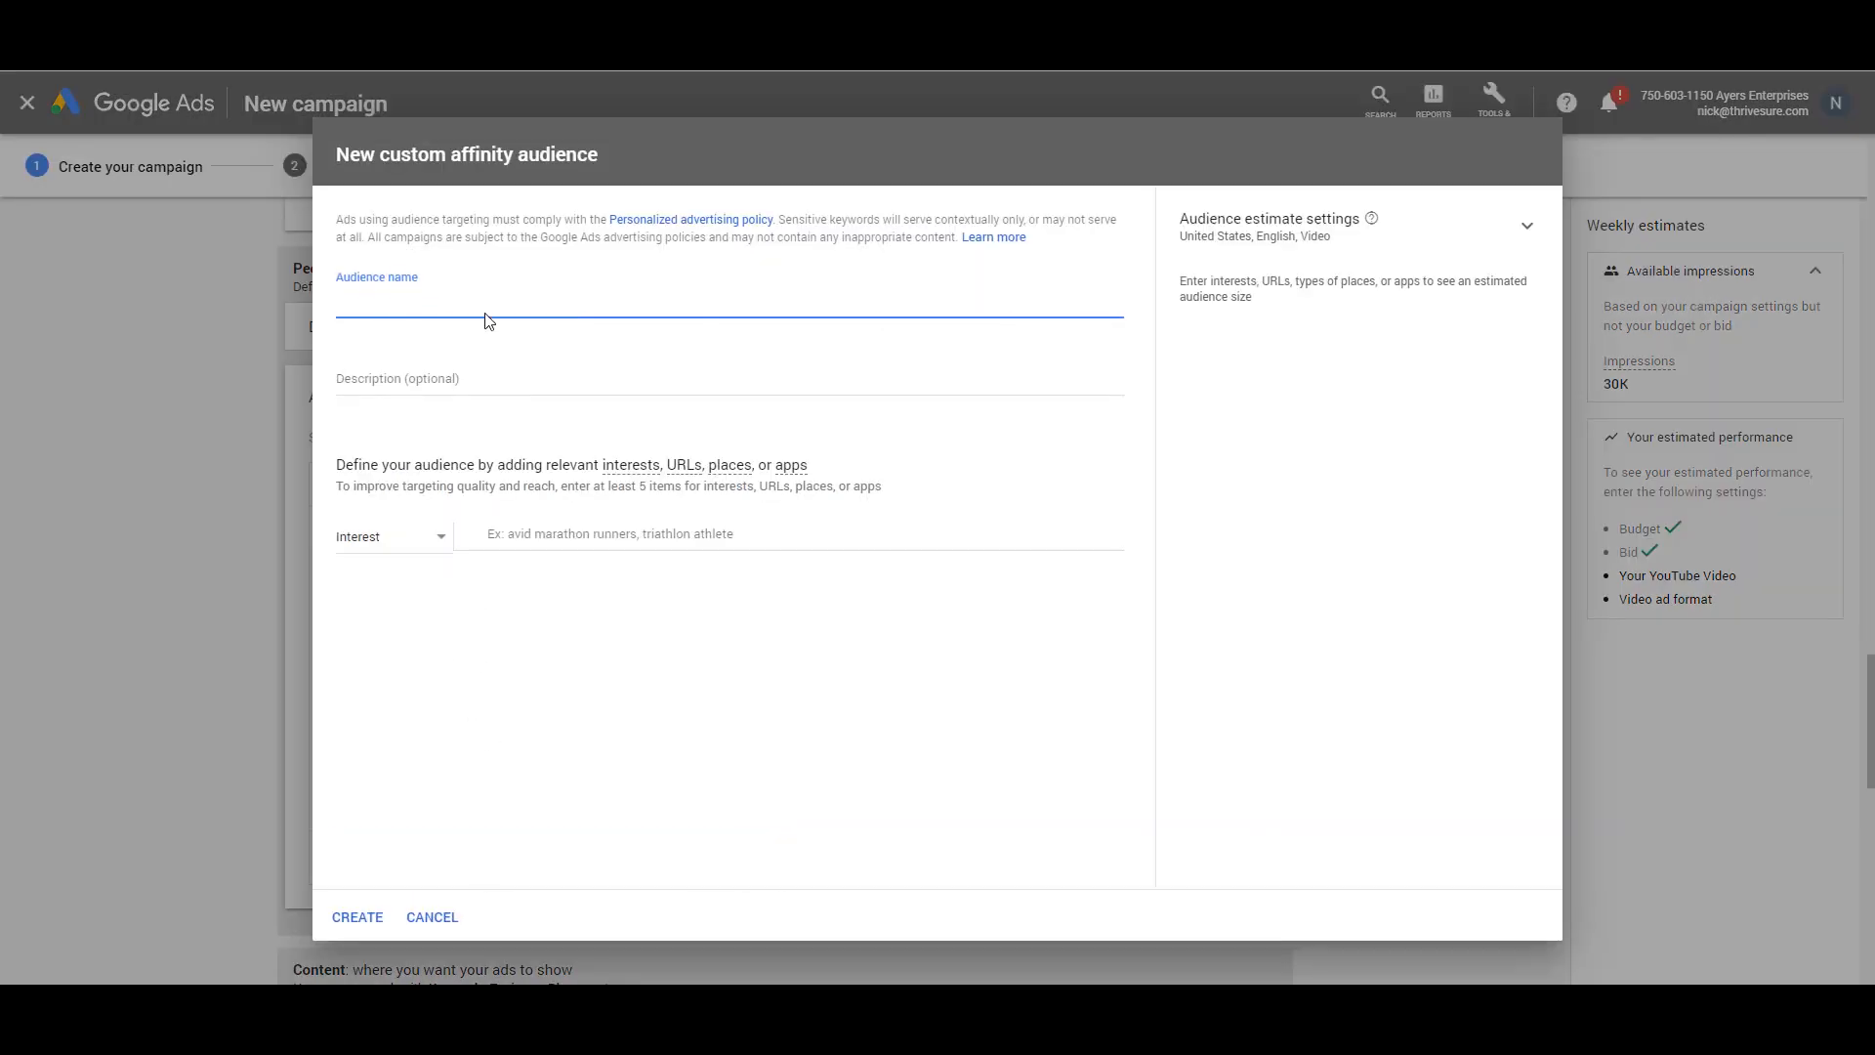
{"action": "key", "text": "Caps_Lock"}
{"action": "key", "text": "Caps_Lock"}
{"action": "key", "text": "Caps_Lock"}
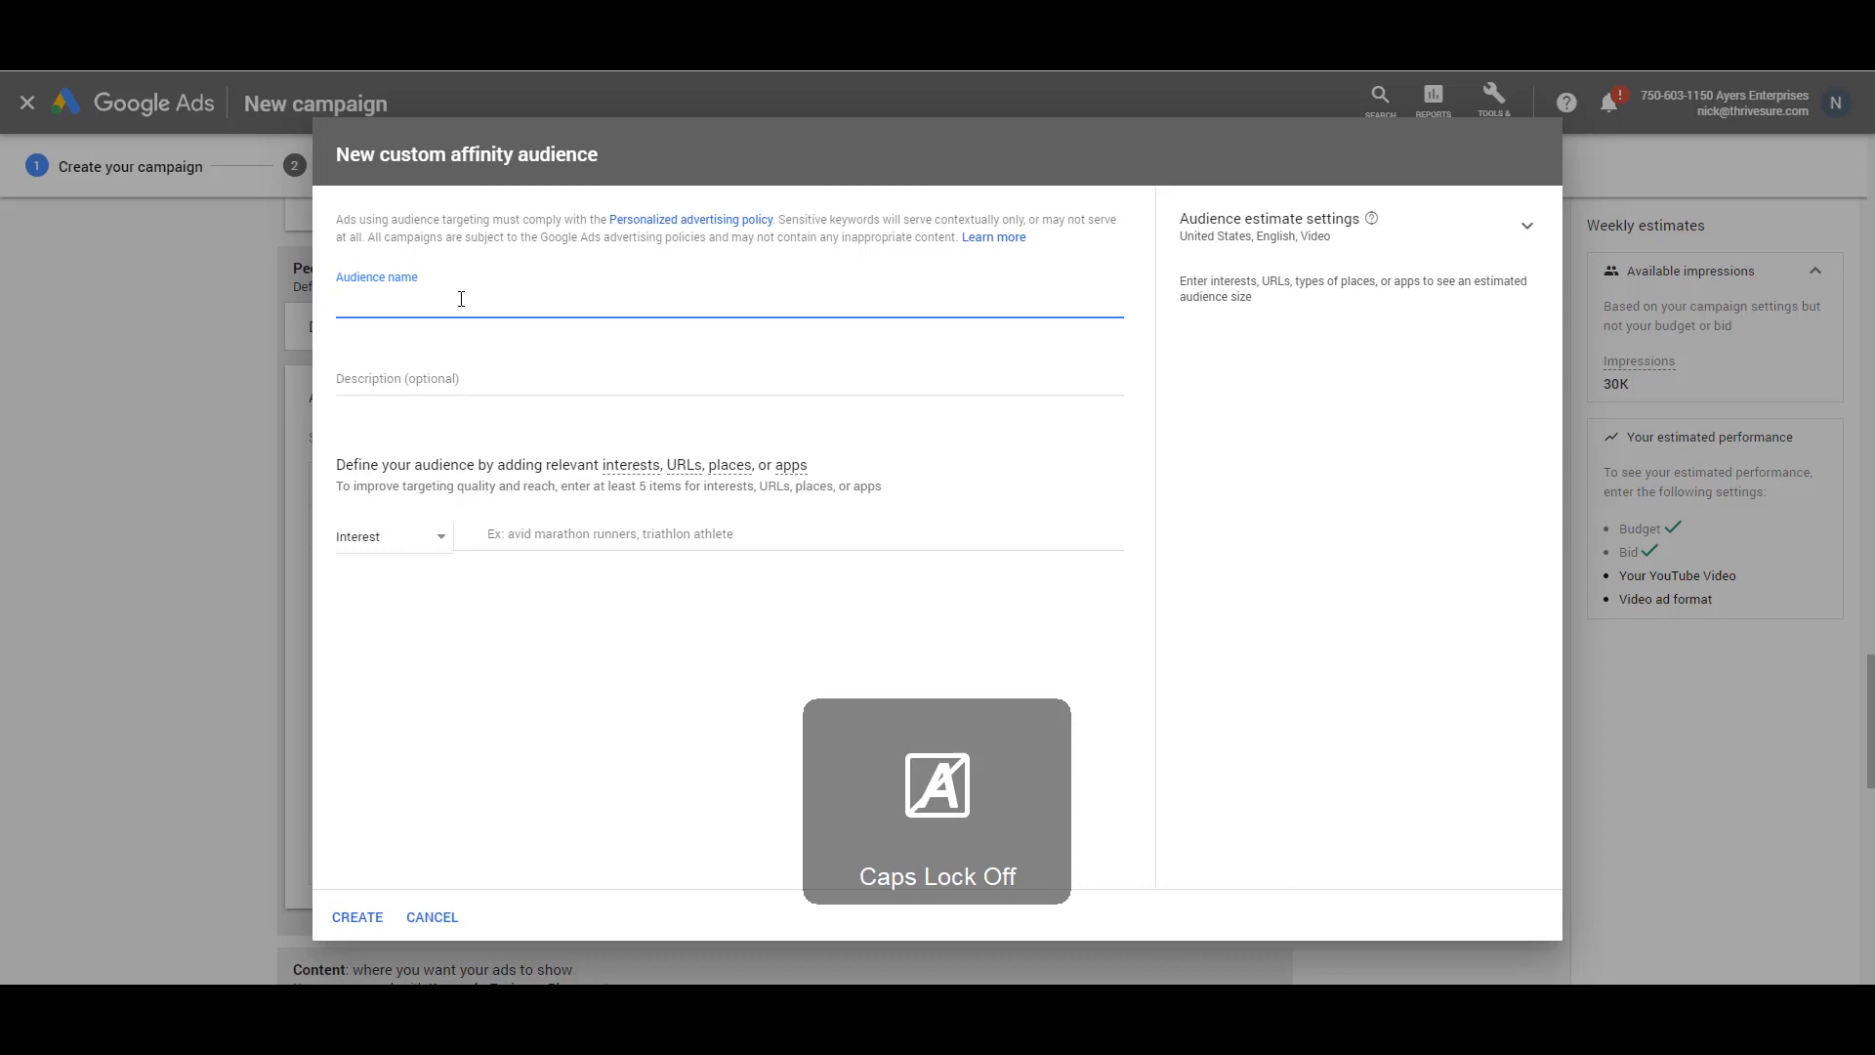
{"action": "key", "text": "Caps_Lock"}
{"action": "type", "text": "Insura"}
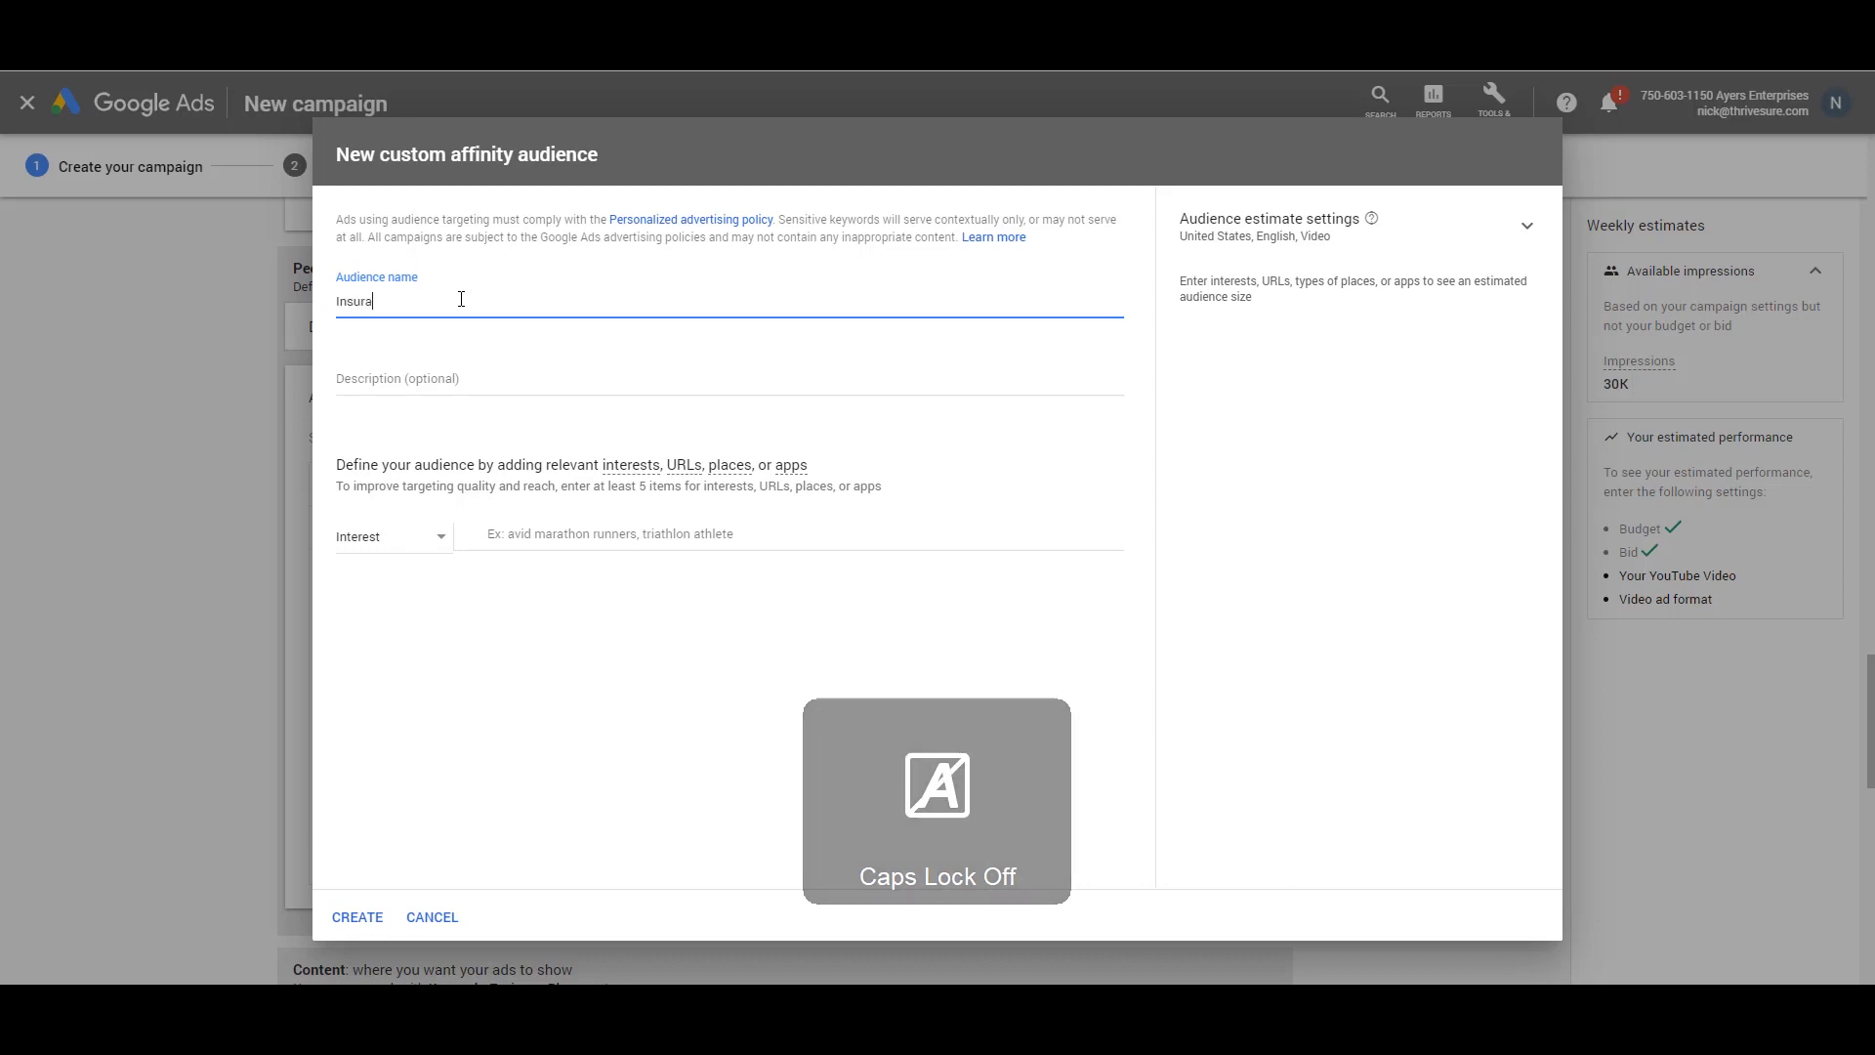
{"action": "type", "text": "nce Apps"}
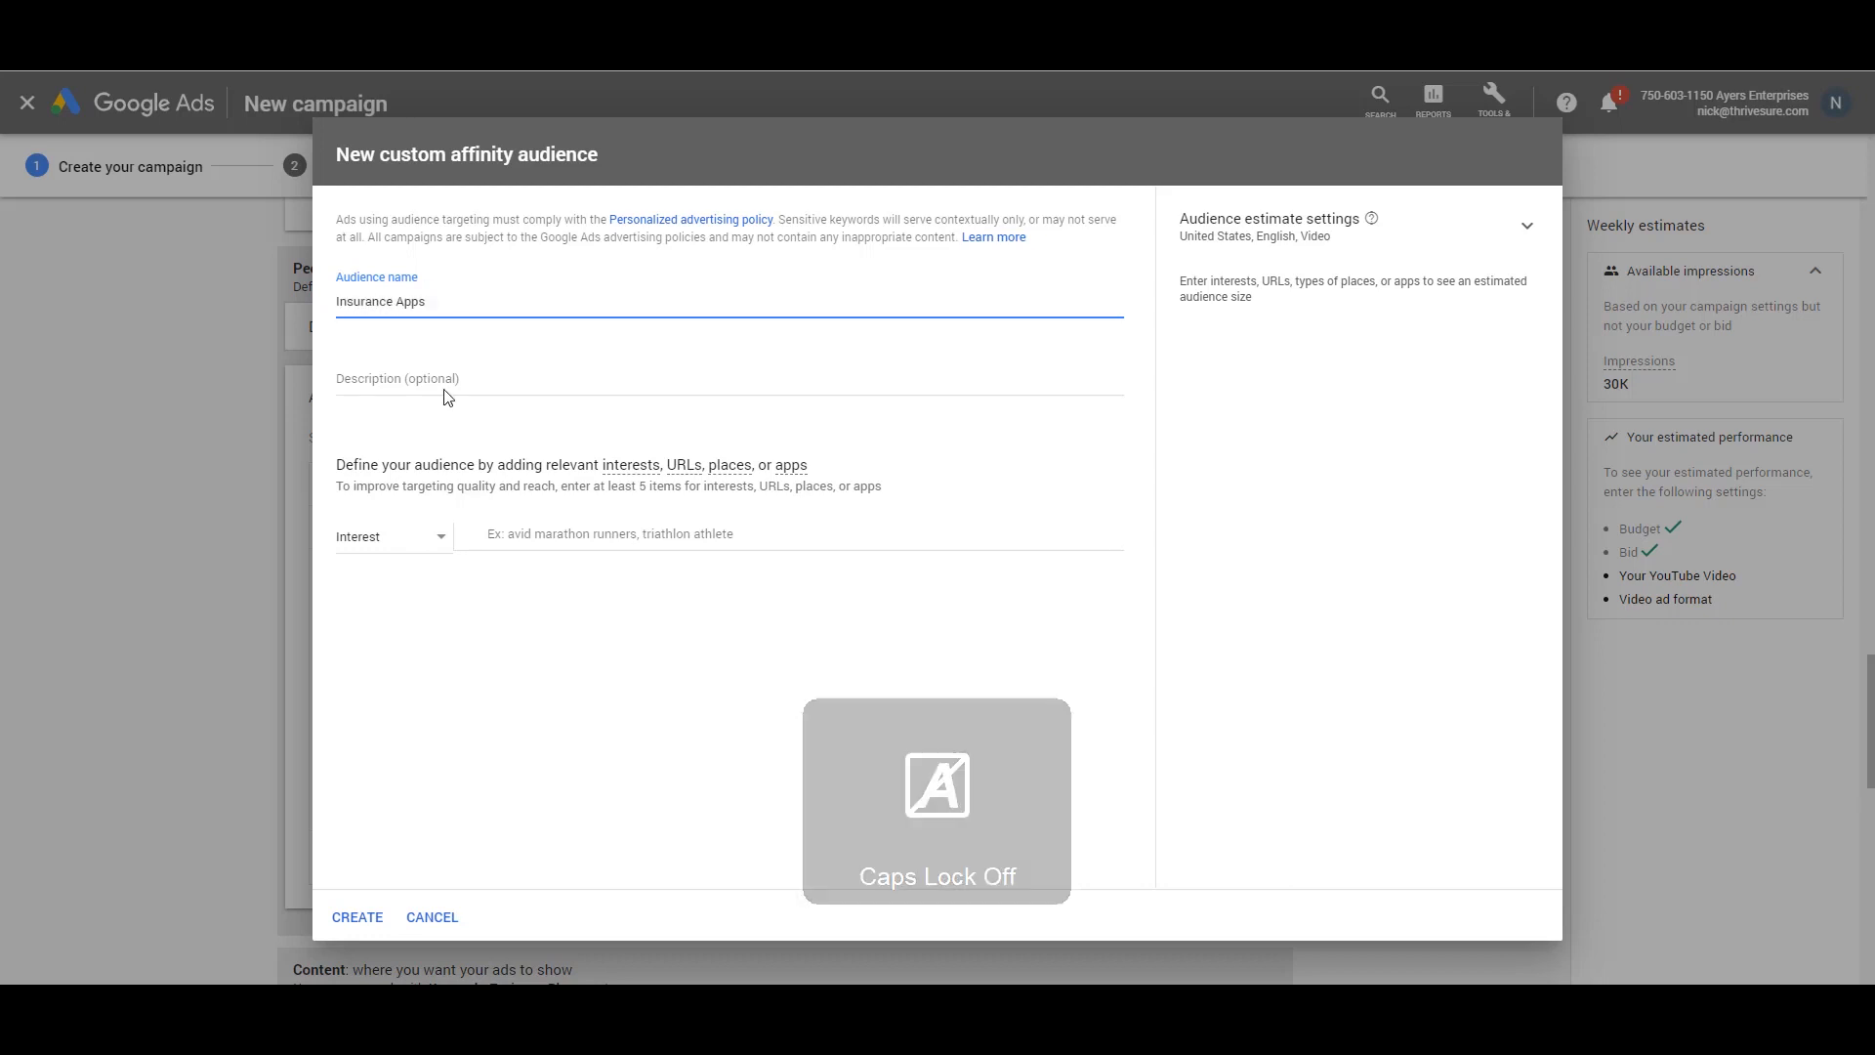
Define the audience by app and add the GEICO Mobile - Car Insurance app
{"action": "left_click", "coordinate": [361, 554]}
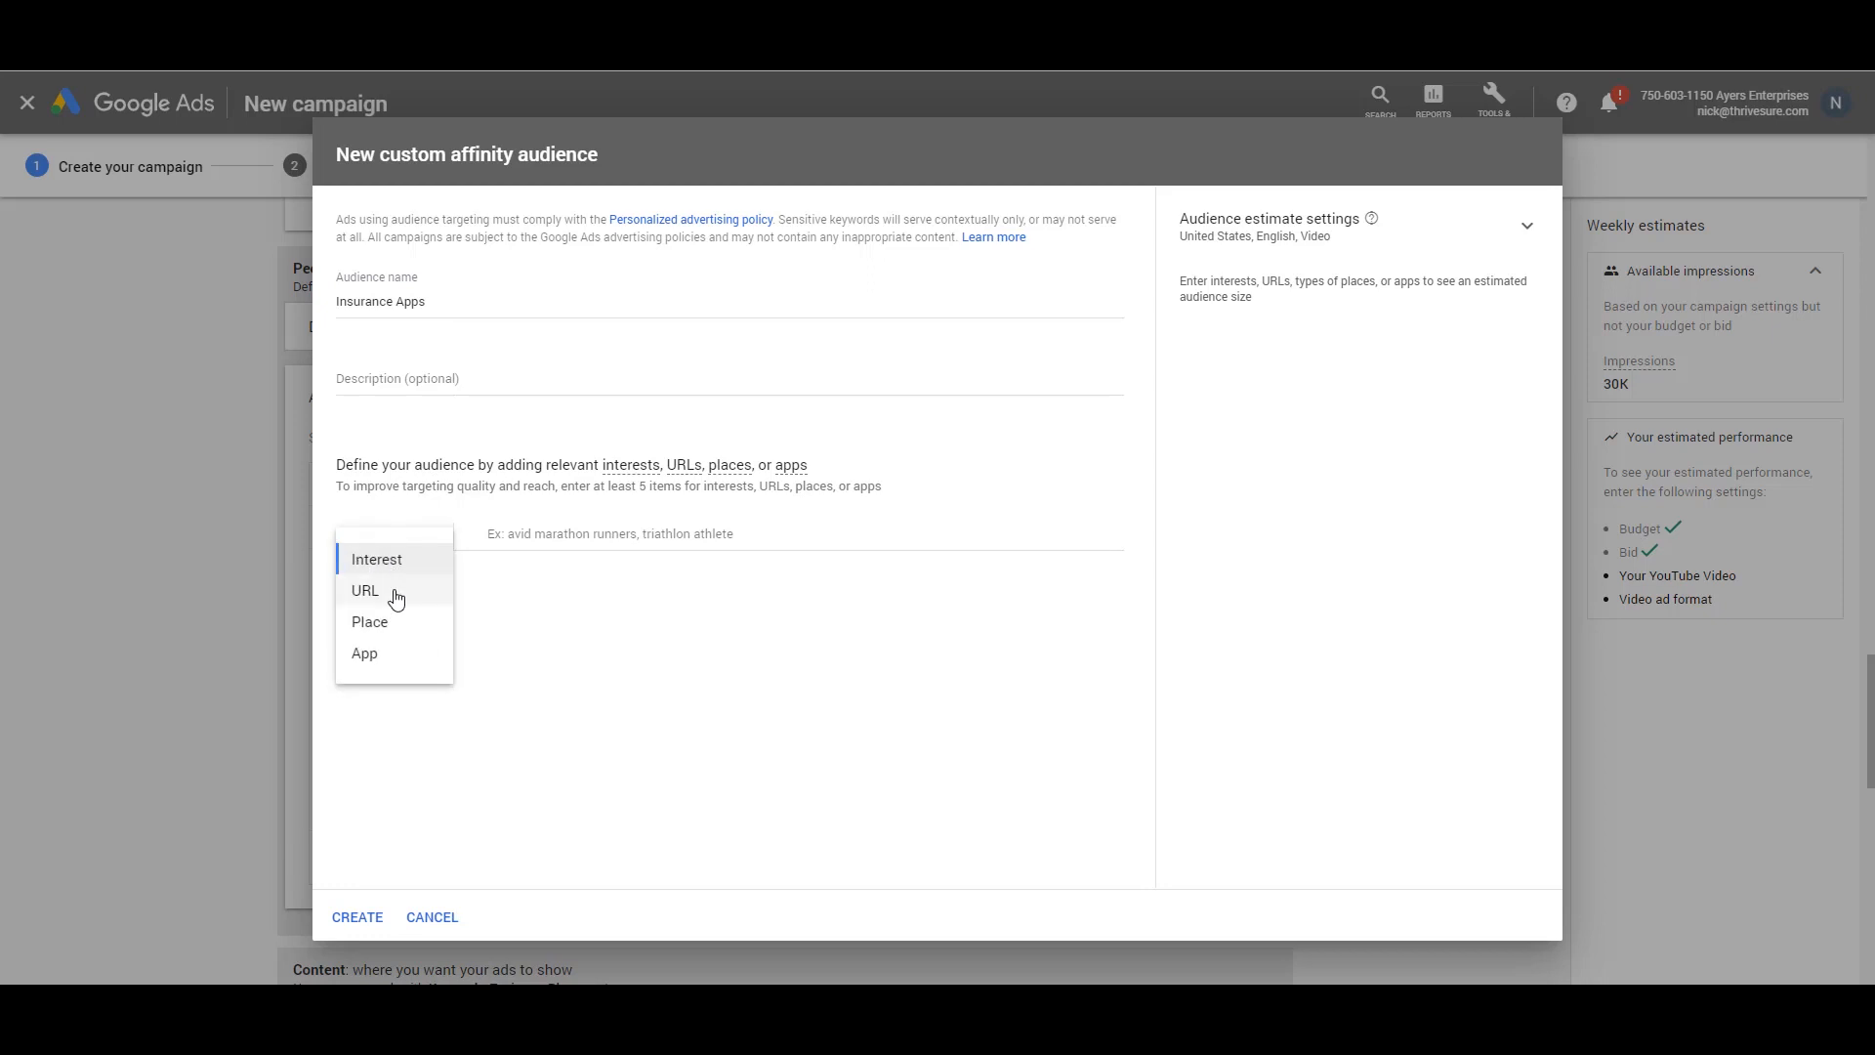
{"action": "left_click", "coordinate": [364, 652]}
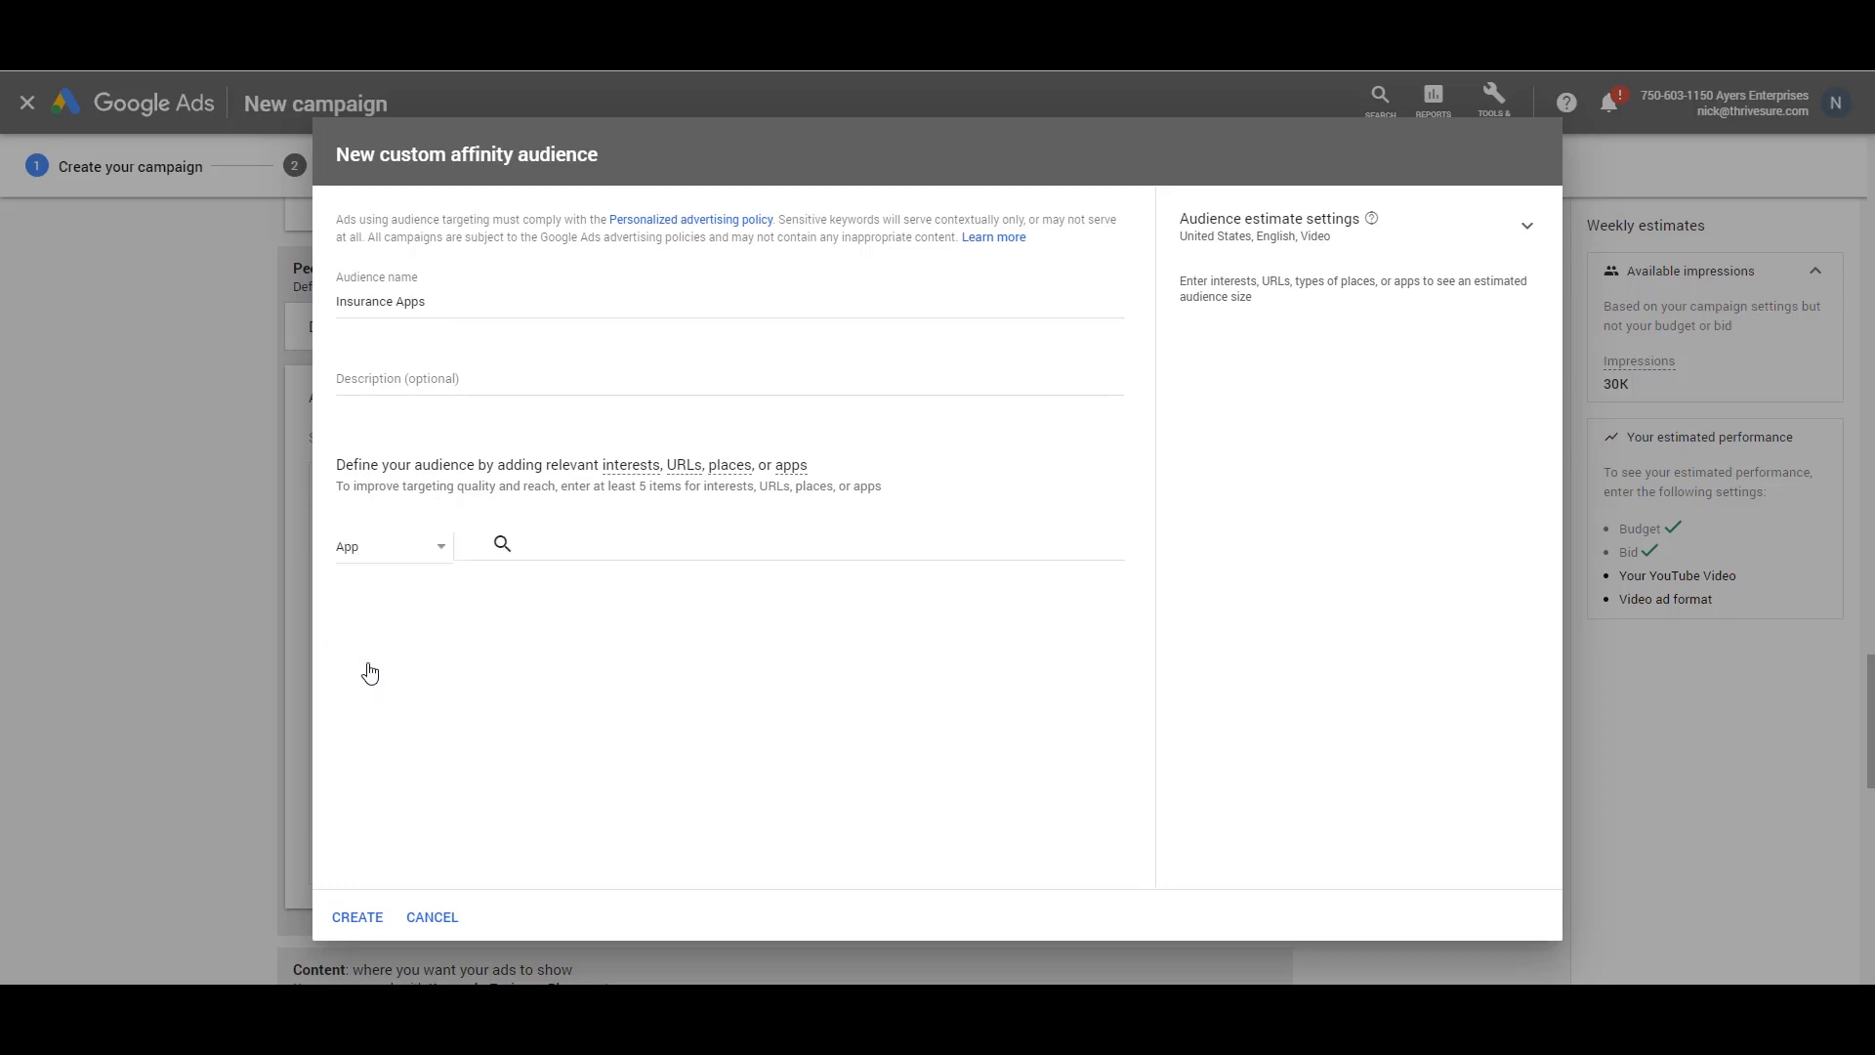
{"action": "left_click", "coordinate": [559, 546]}
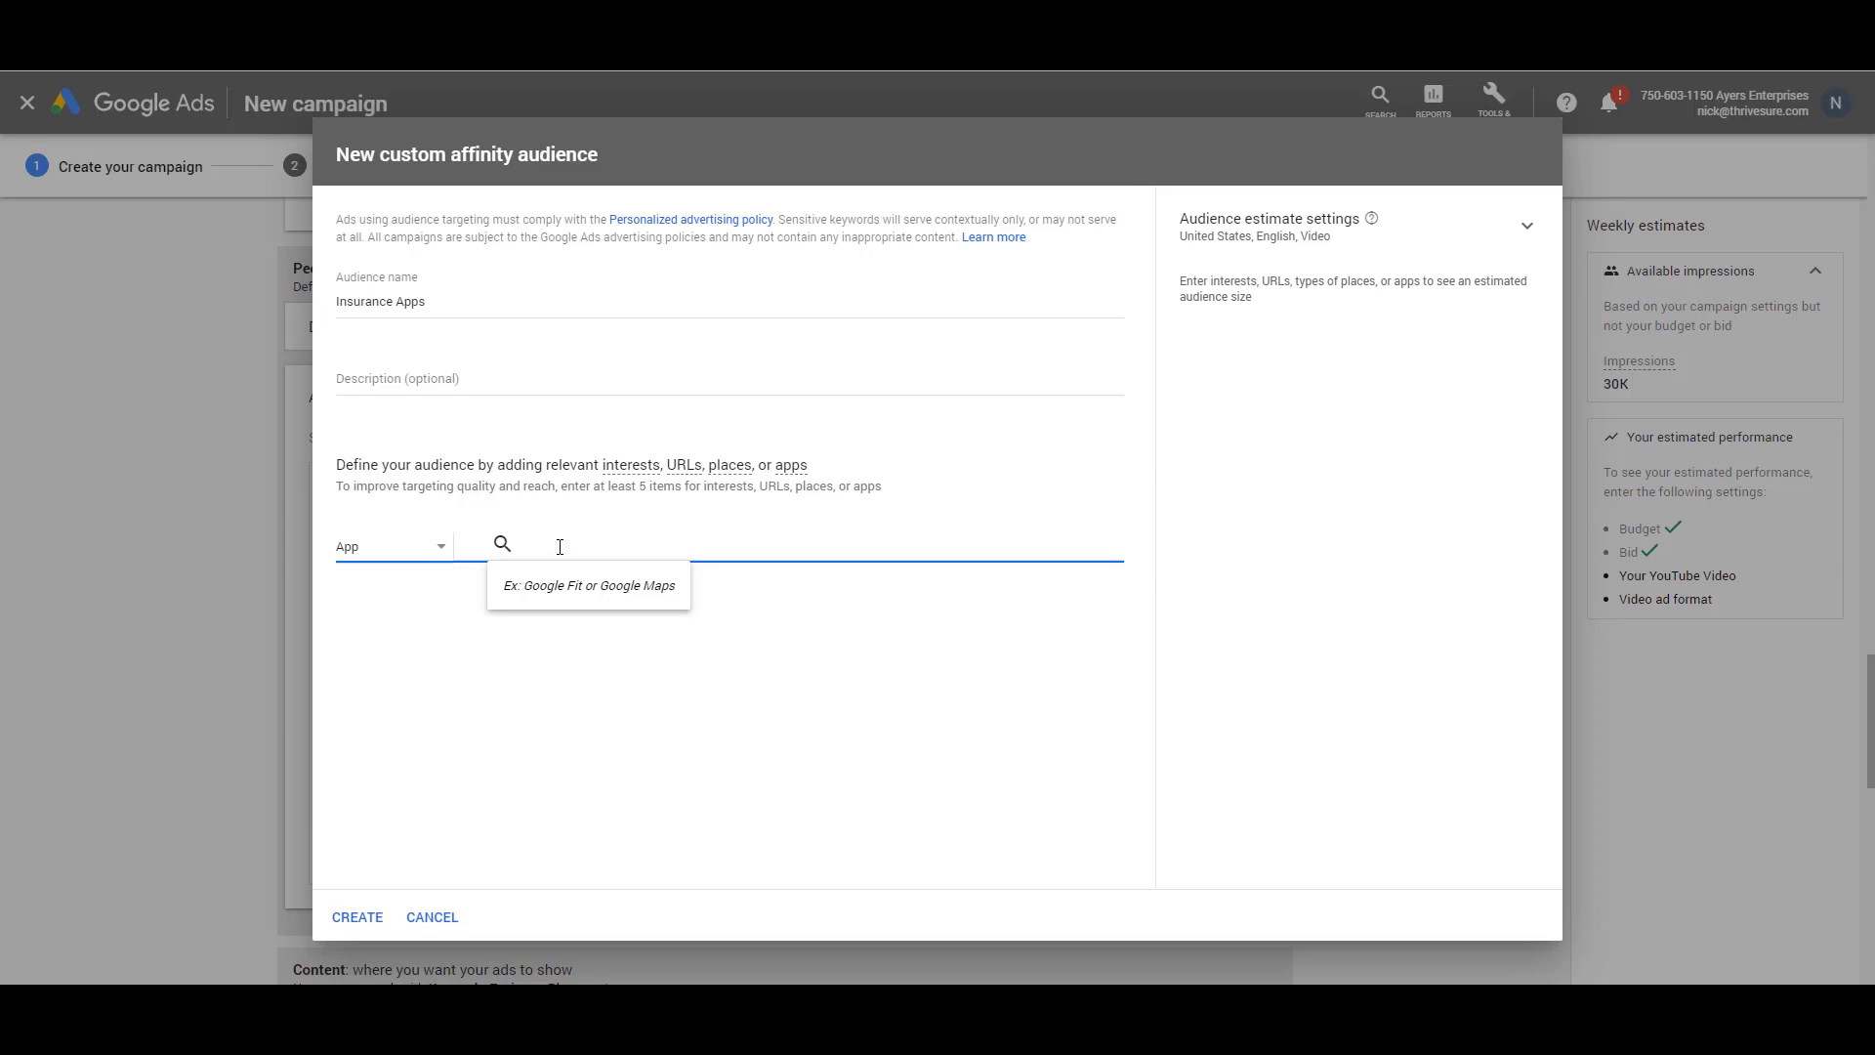
{"action": "type", "text": "geic"}
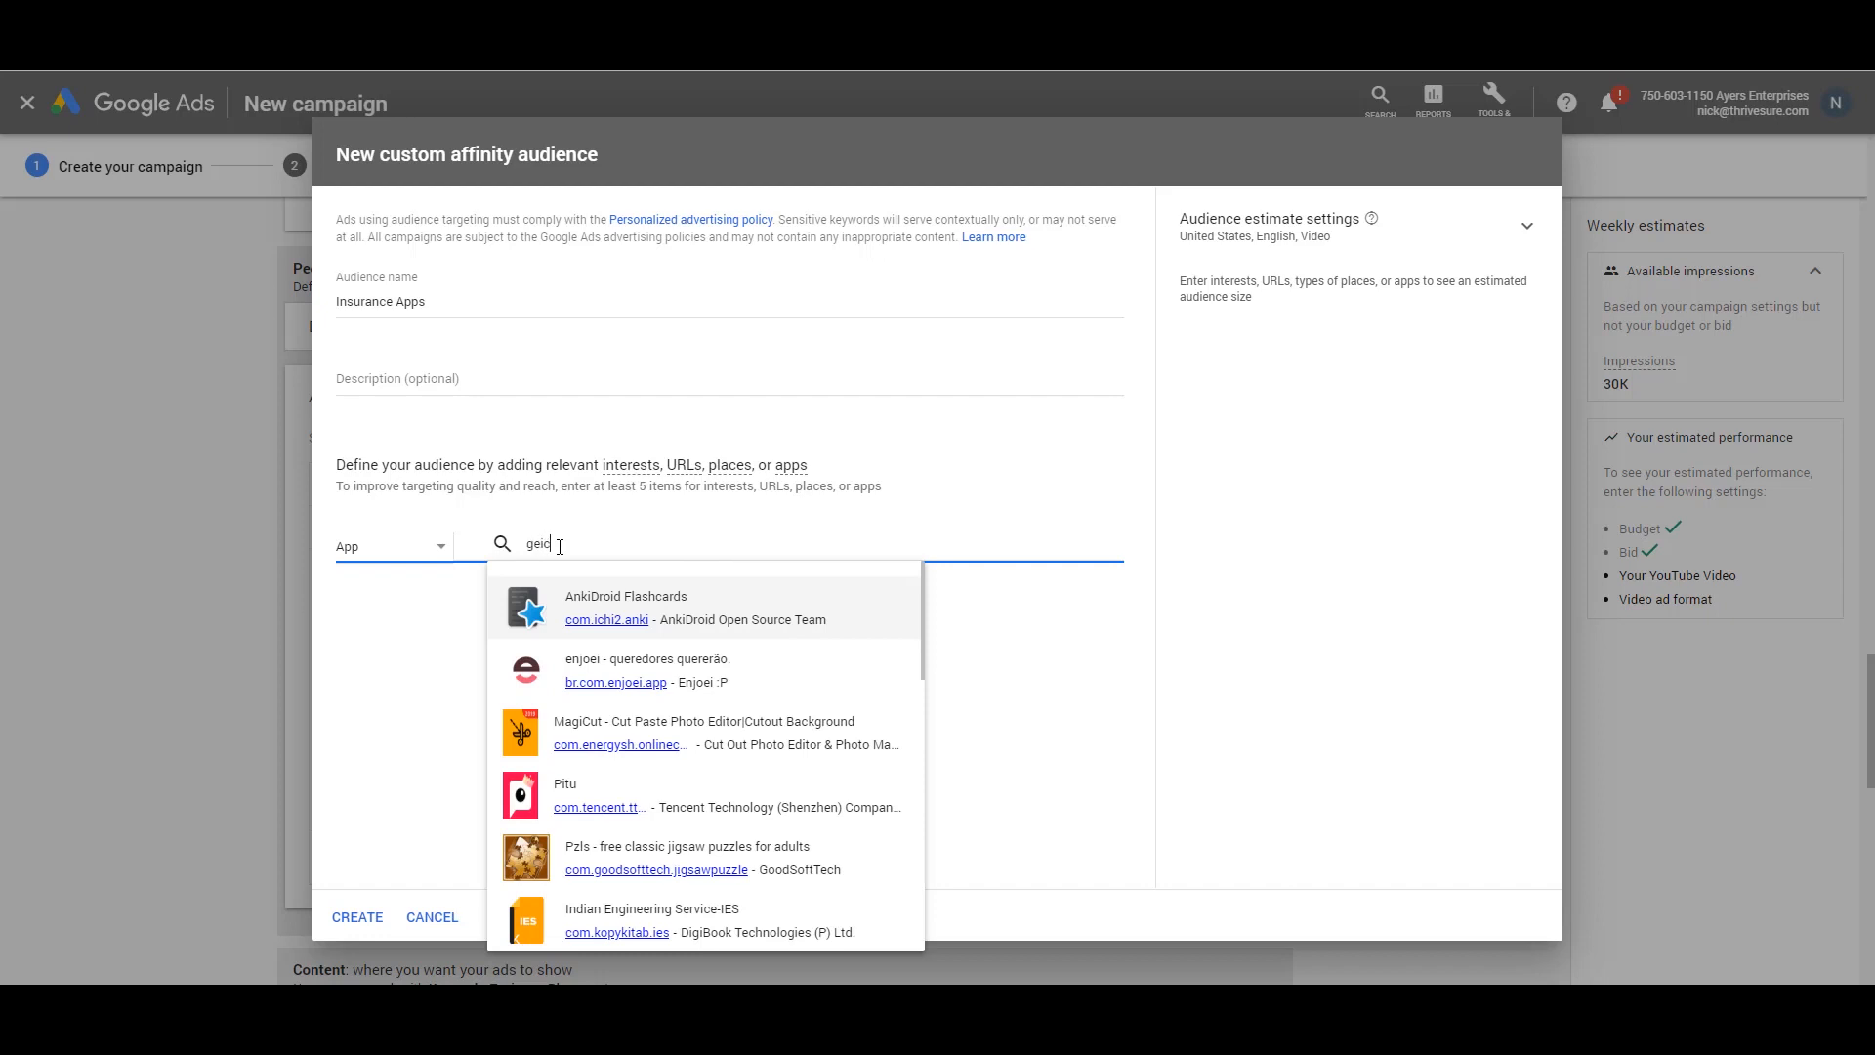
{"action": "type", "text": "o"}
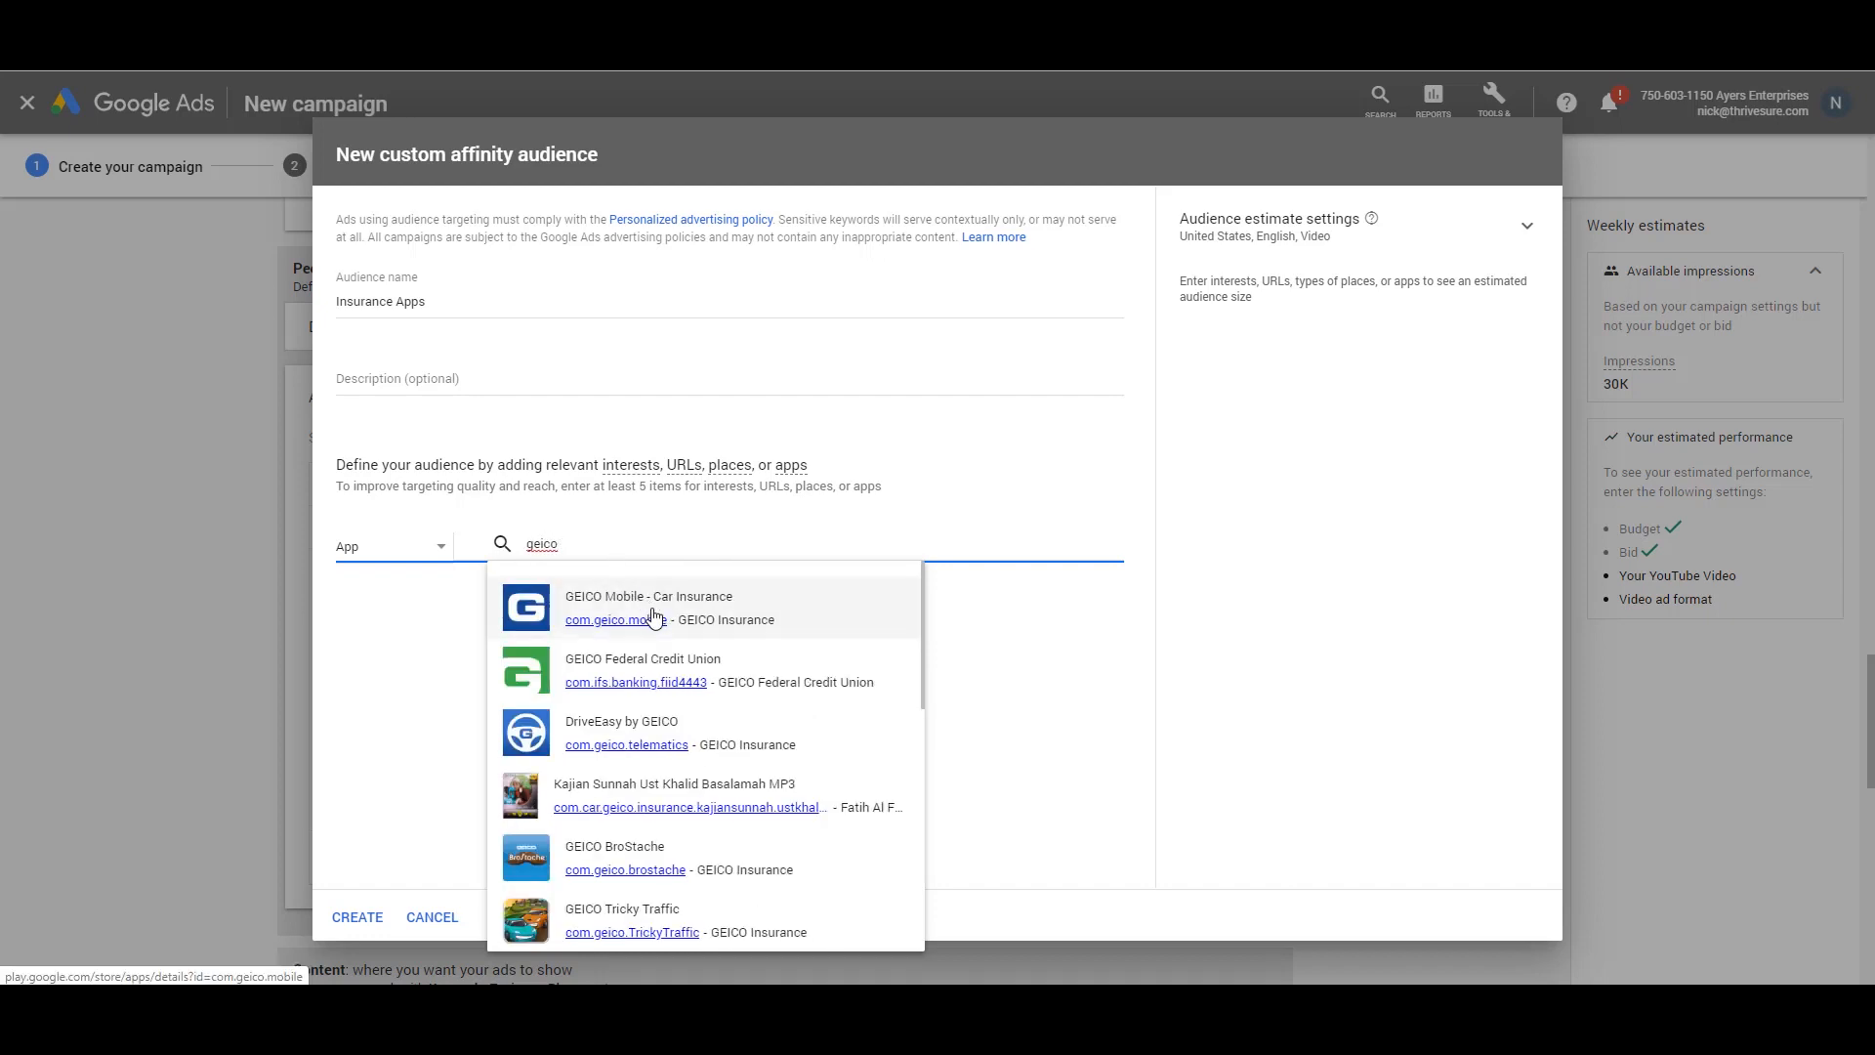
{"action": "left_click", "coordinate": [654, 607]}
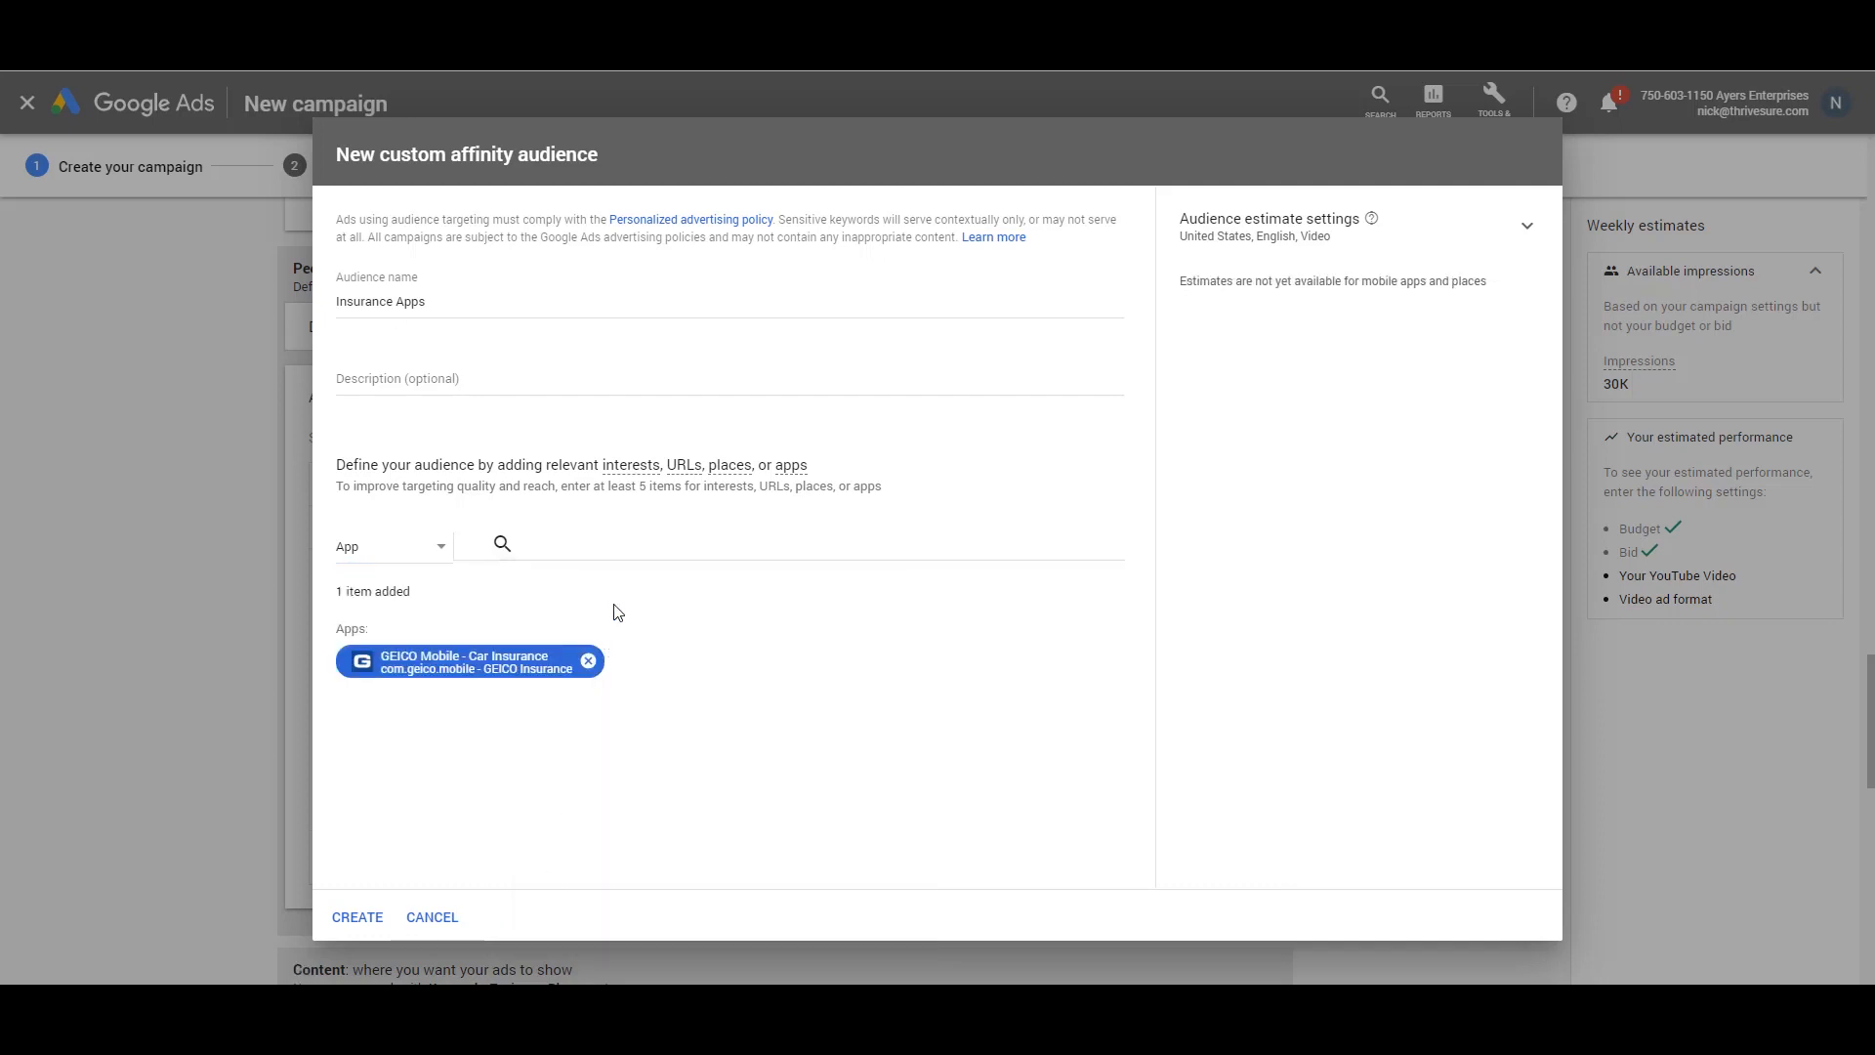
Add the Progressive Insurance apps Progressive and Snapshot to the audience
{"action": "left_click", "coordinate": [590, 543]}
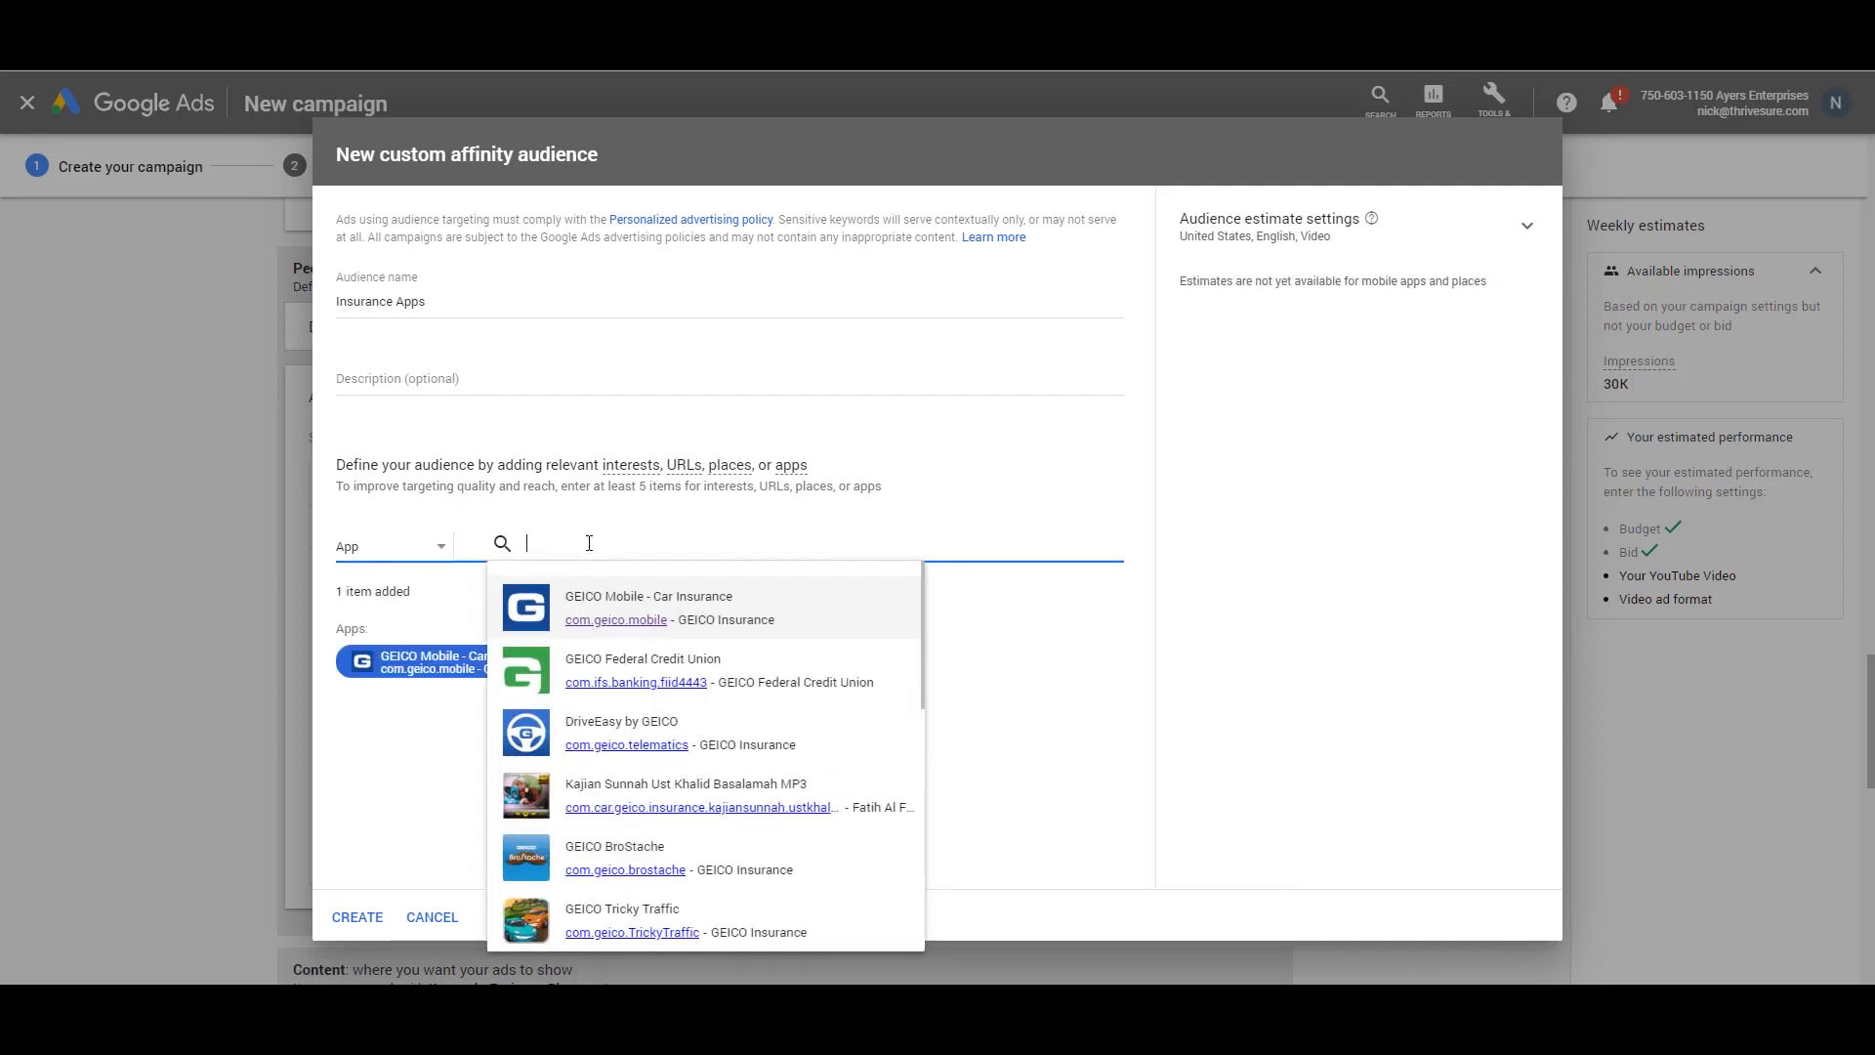
{"action": "type", "text": "progressive"}
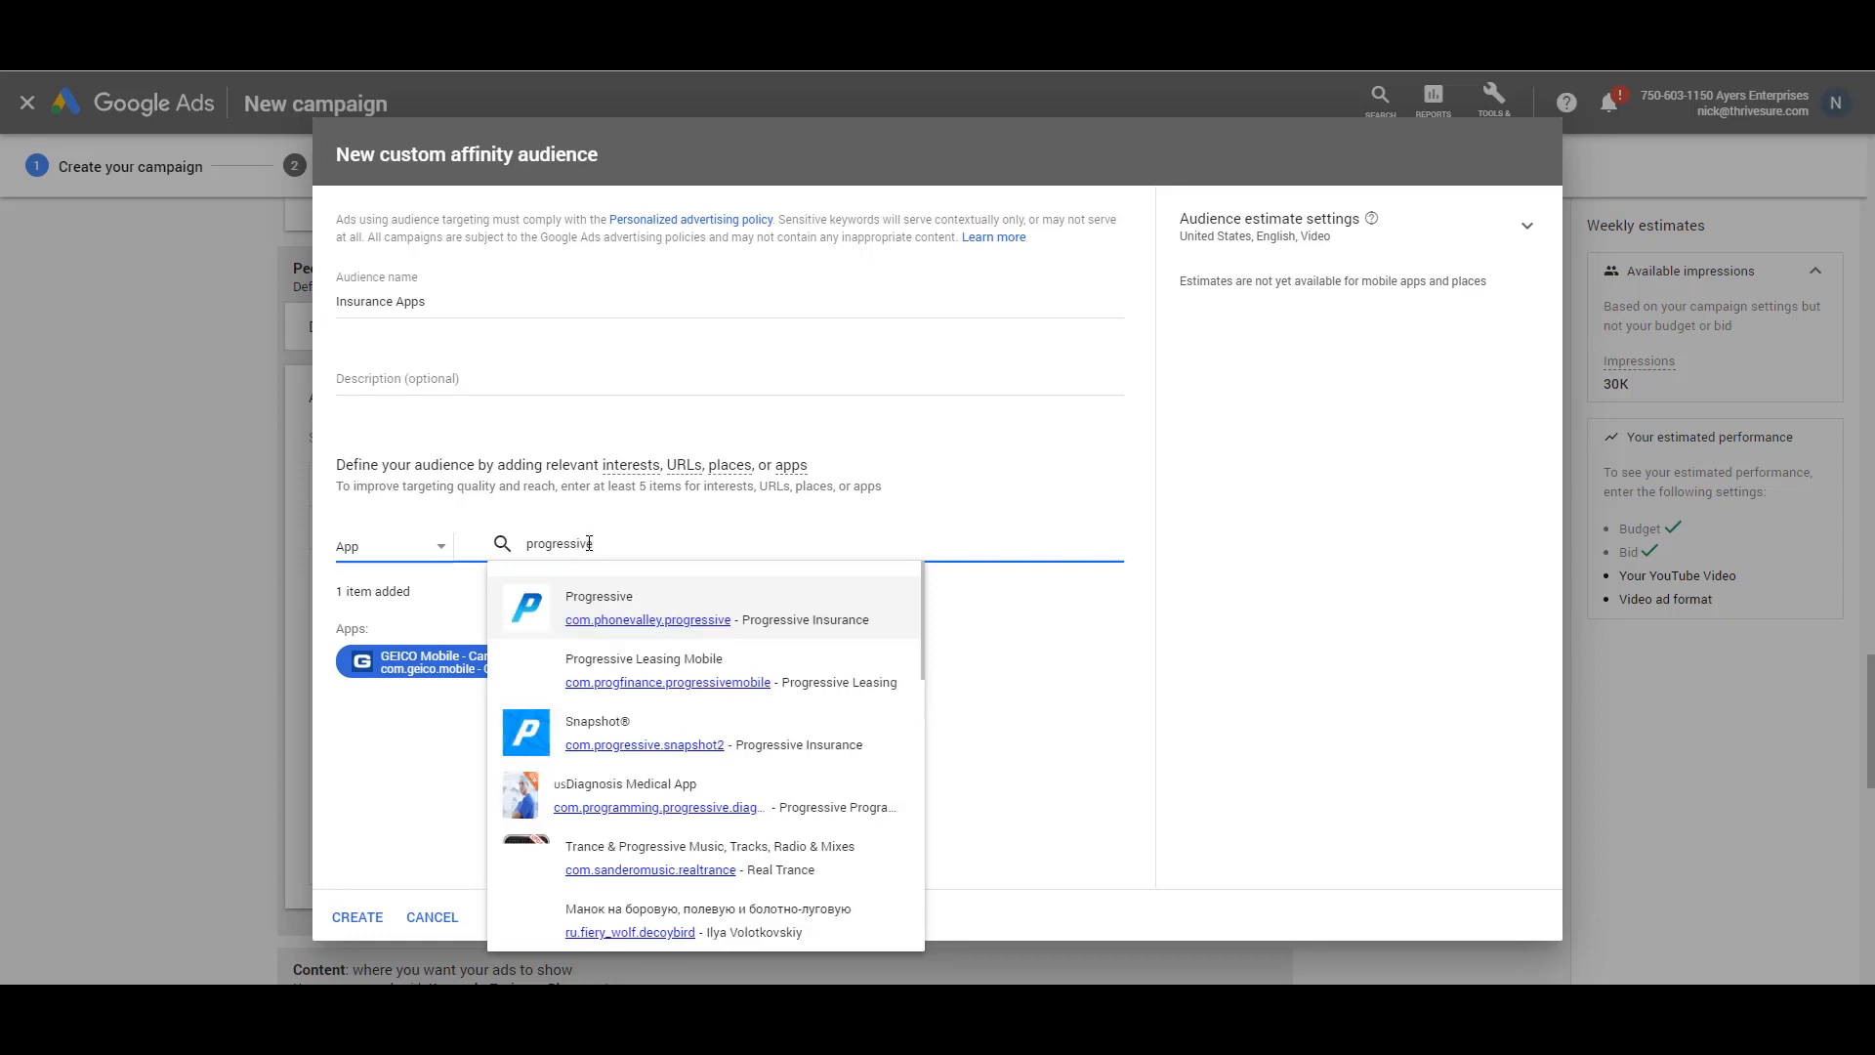
{"action": "left_click", "coordinate": [584, 609]}
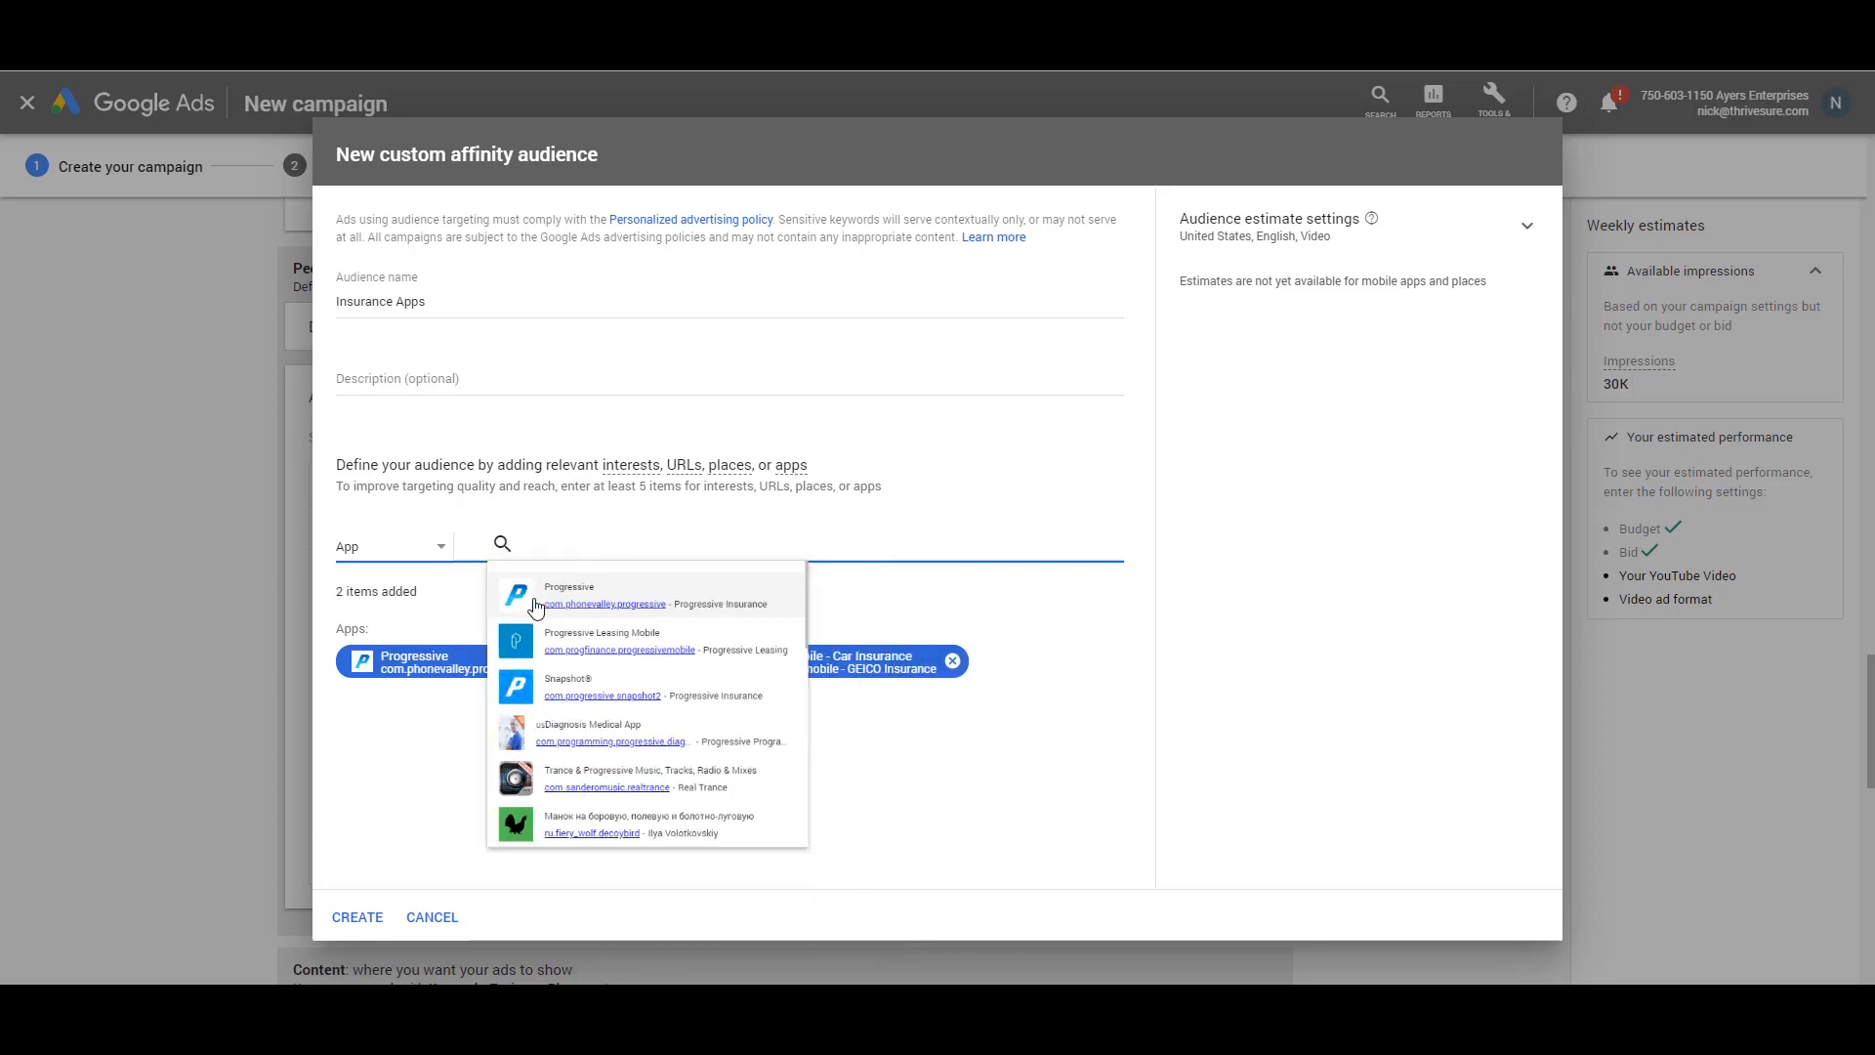
{"action": "left_click", "coordinate": [600, 543]}
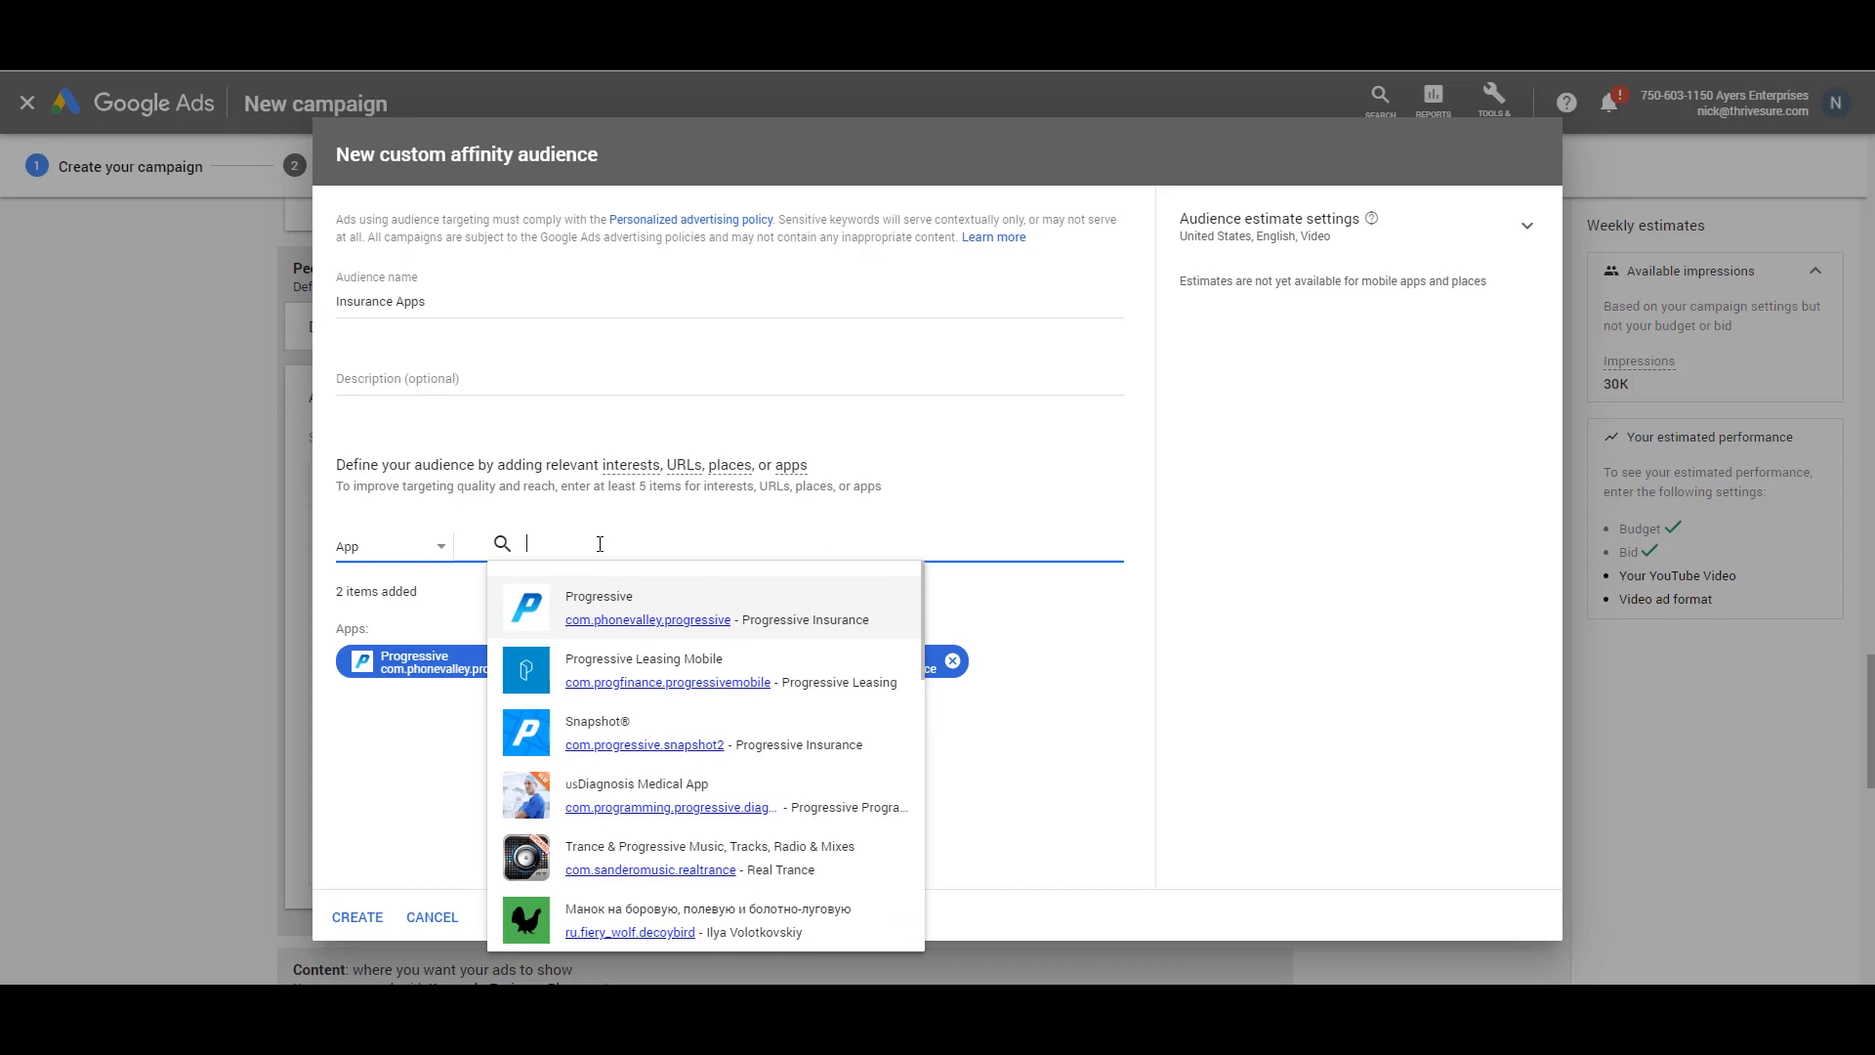
{"action": "left_click", "coordinate": [537, 739]}
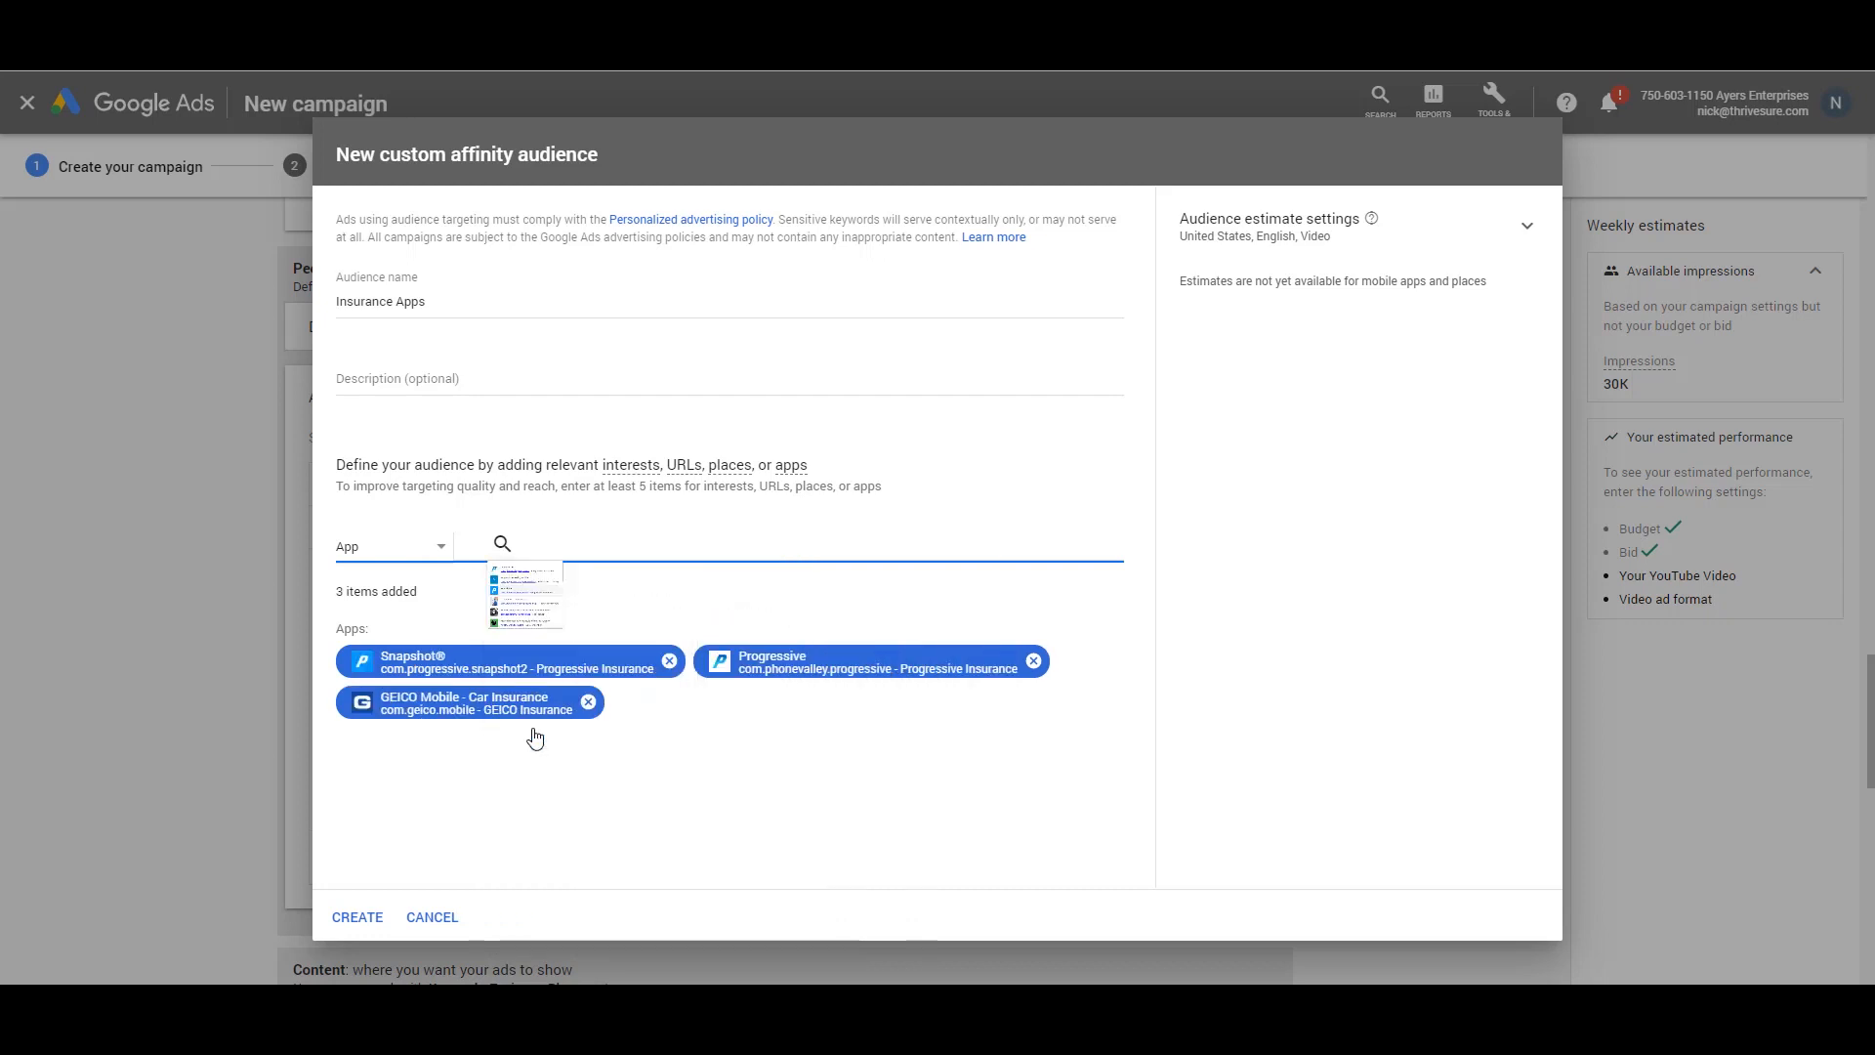
Add the State Farm Insurance apps State Farm and Drive Safe & Save to the audience
{"action": "left_click", "coordinate": [621, 540]}
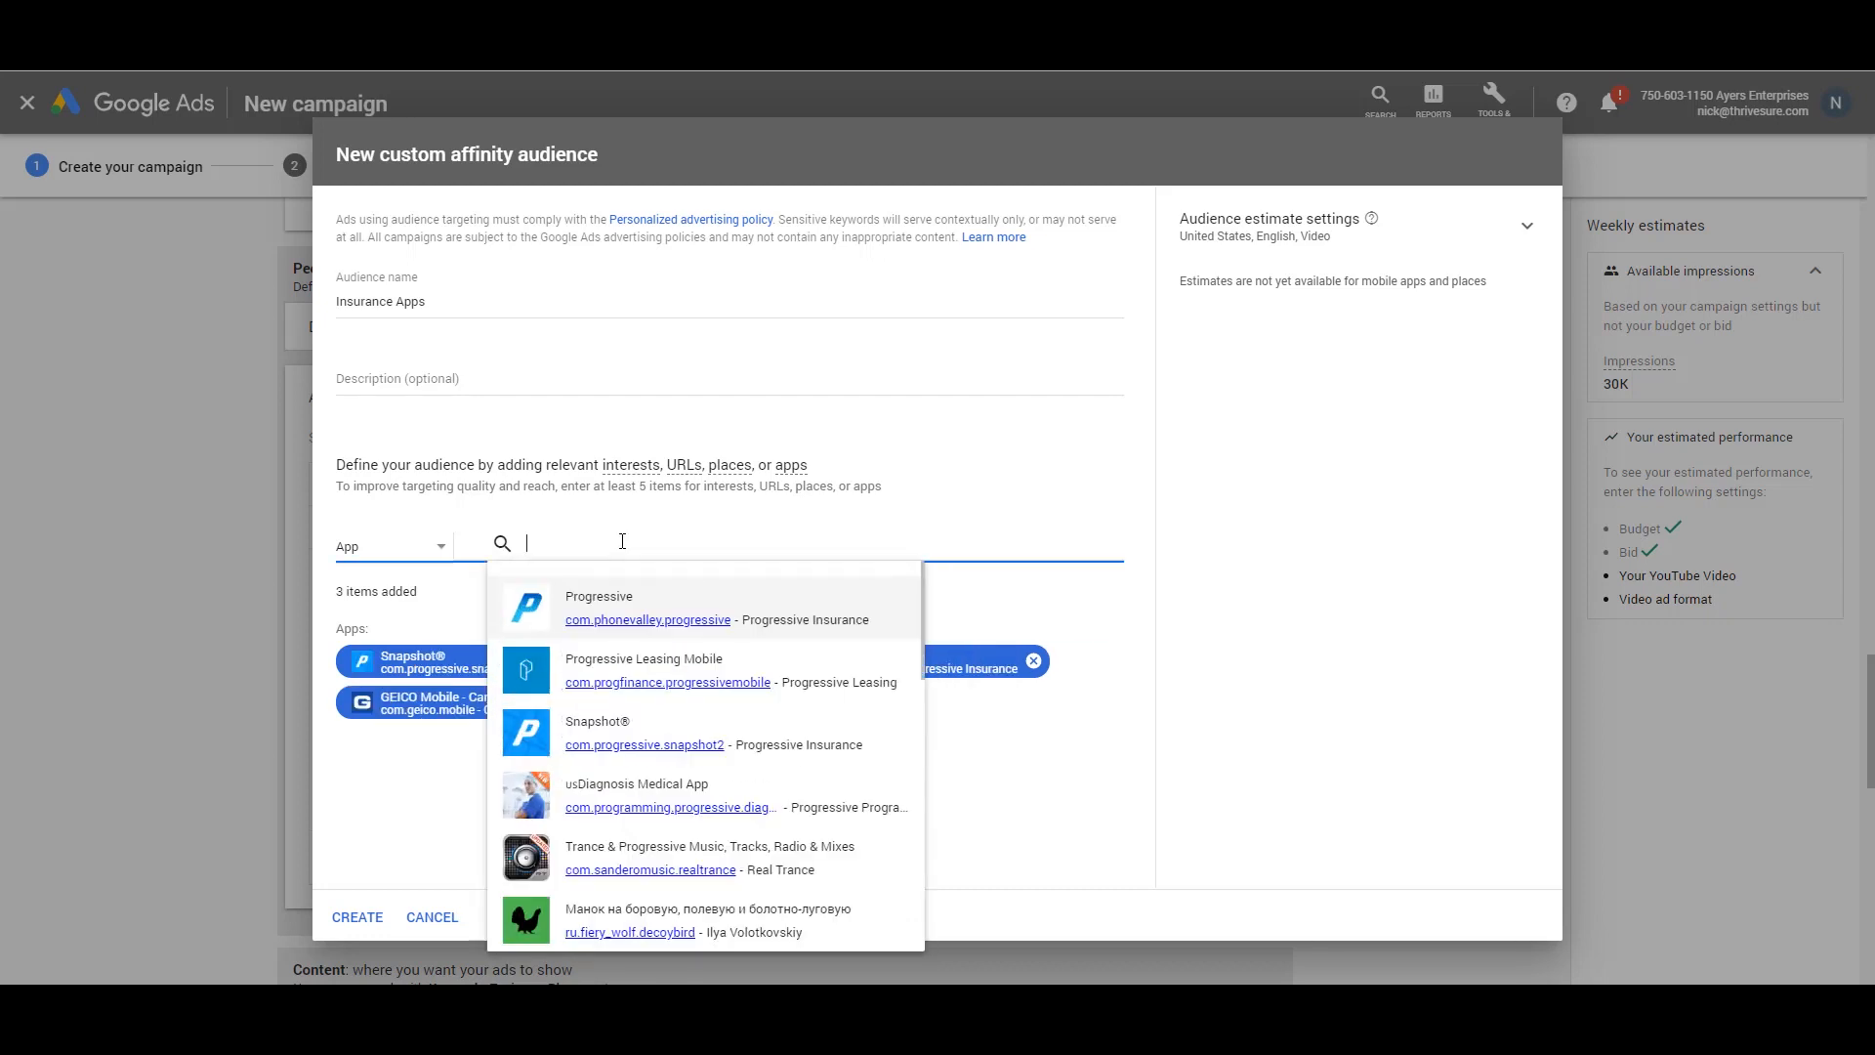
{"action": "type", "text": "statefarm"}
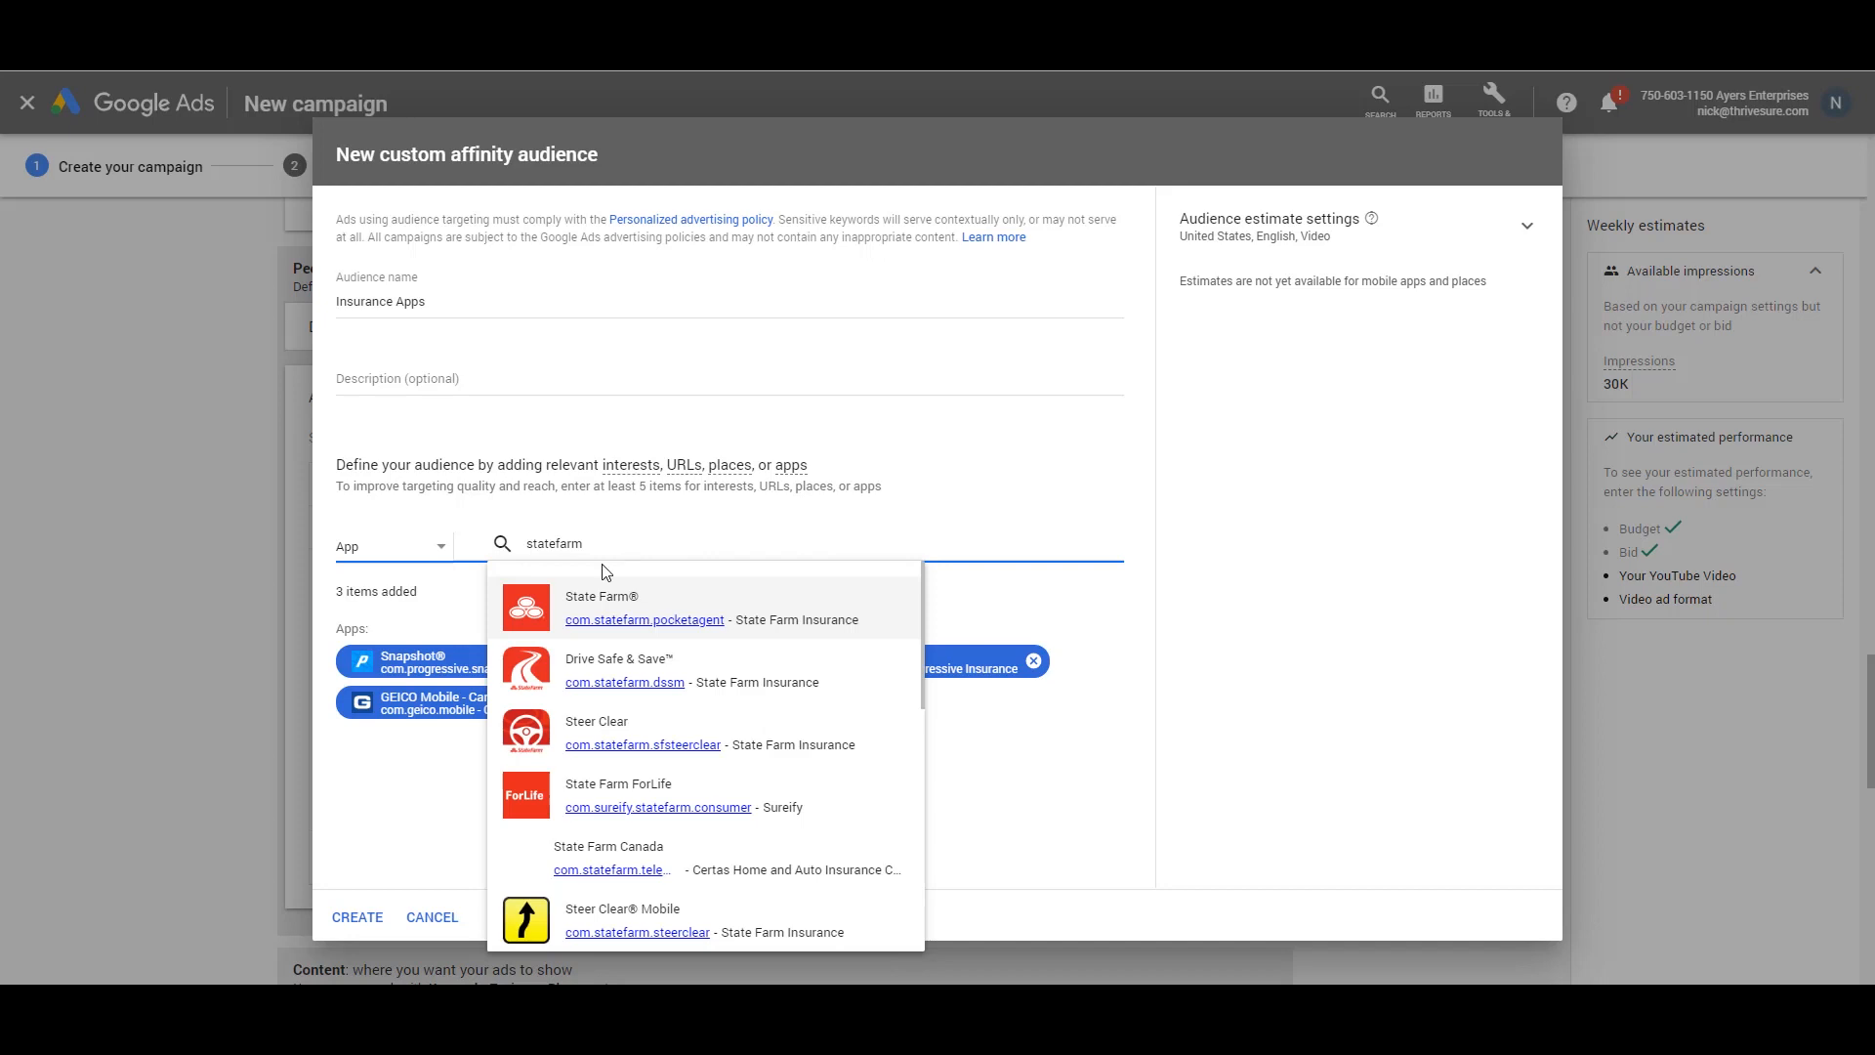
{"action": "left_click", "coordinate": [524, 622]}
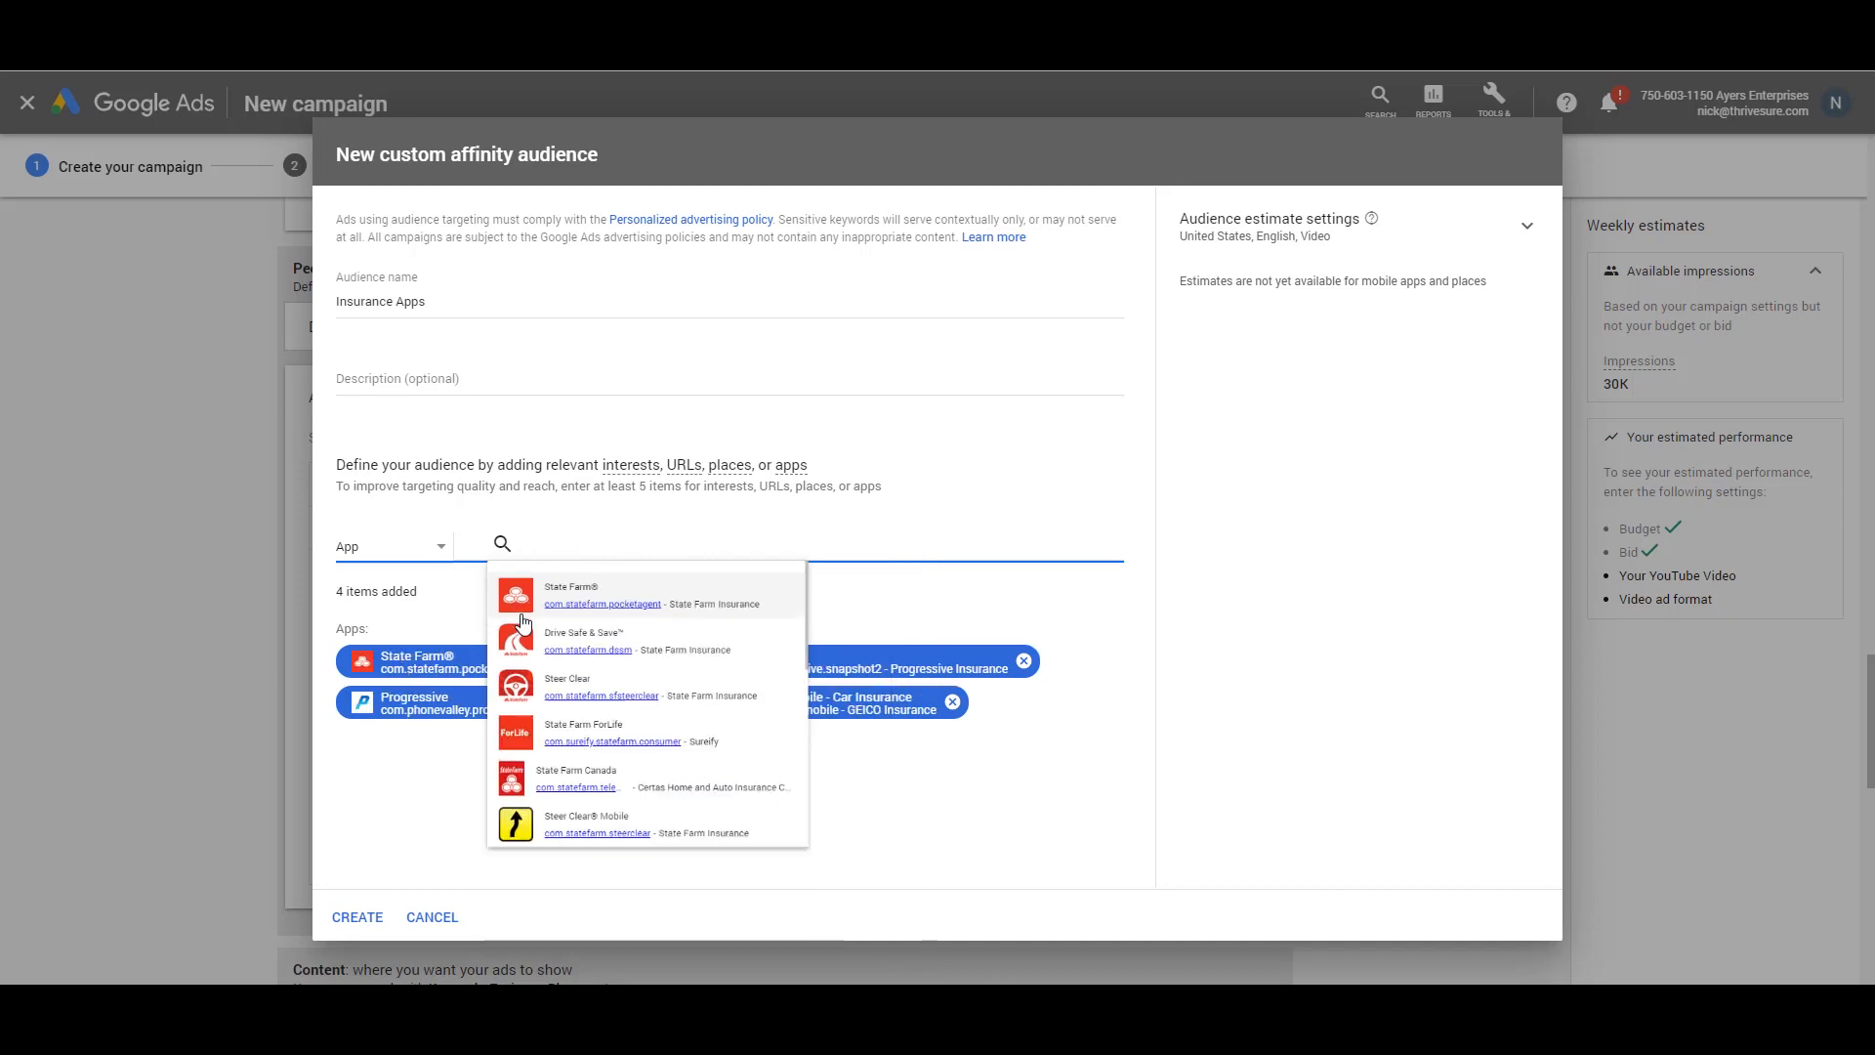
{"action": "left_click", "coordinate": [603, 544]}
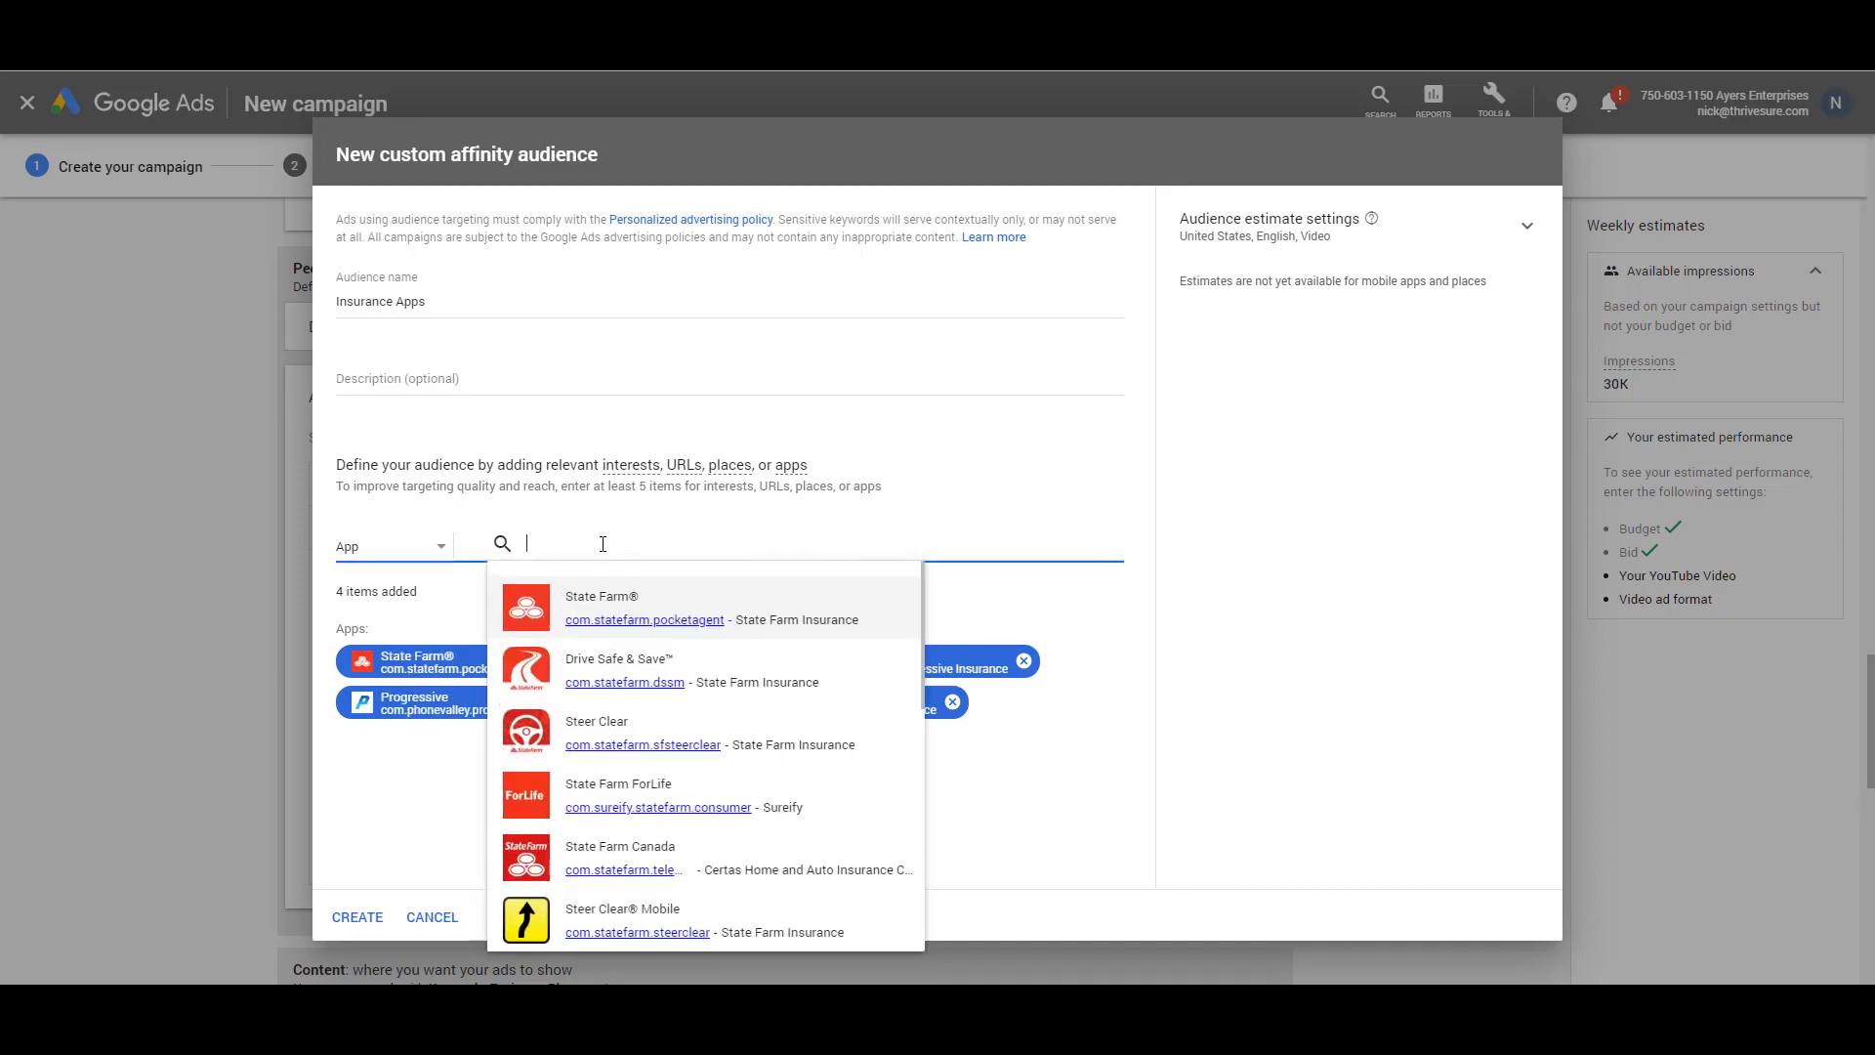
{"action": "left_click", "coordinate": [519, 670]}
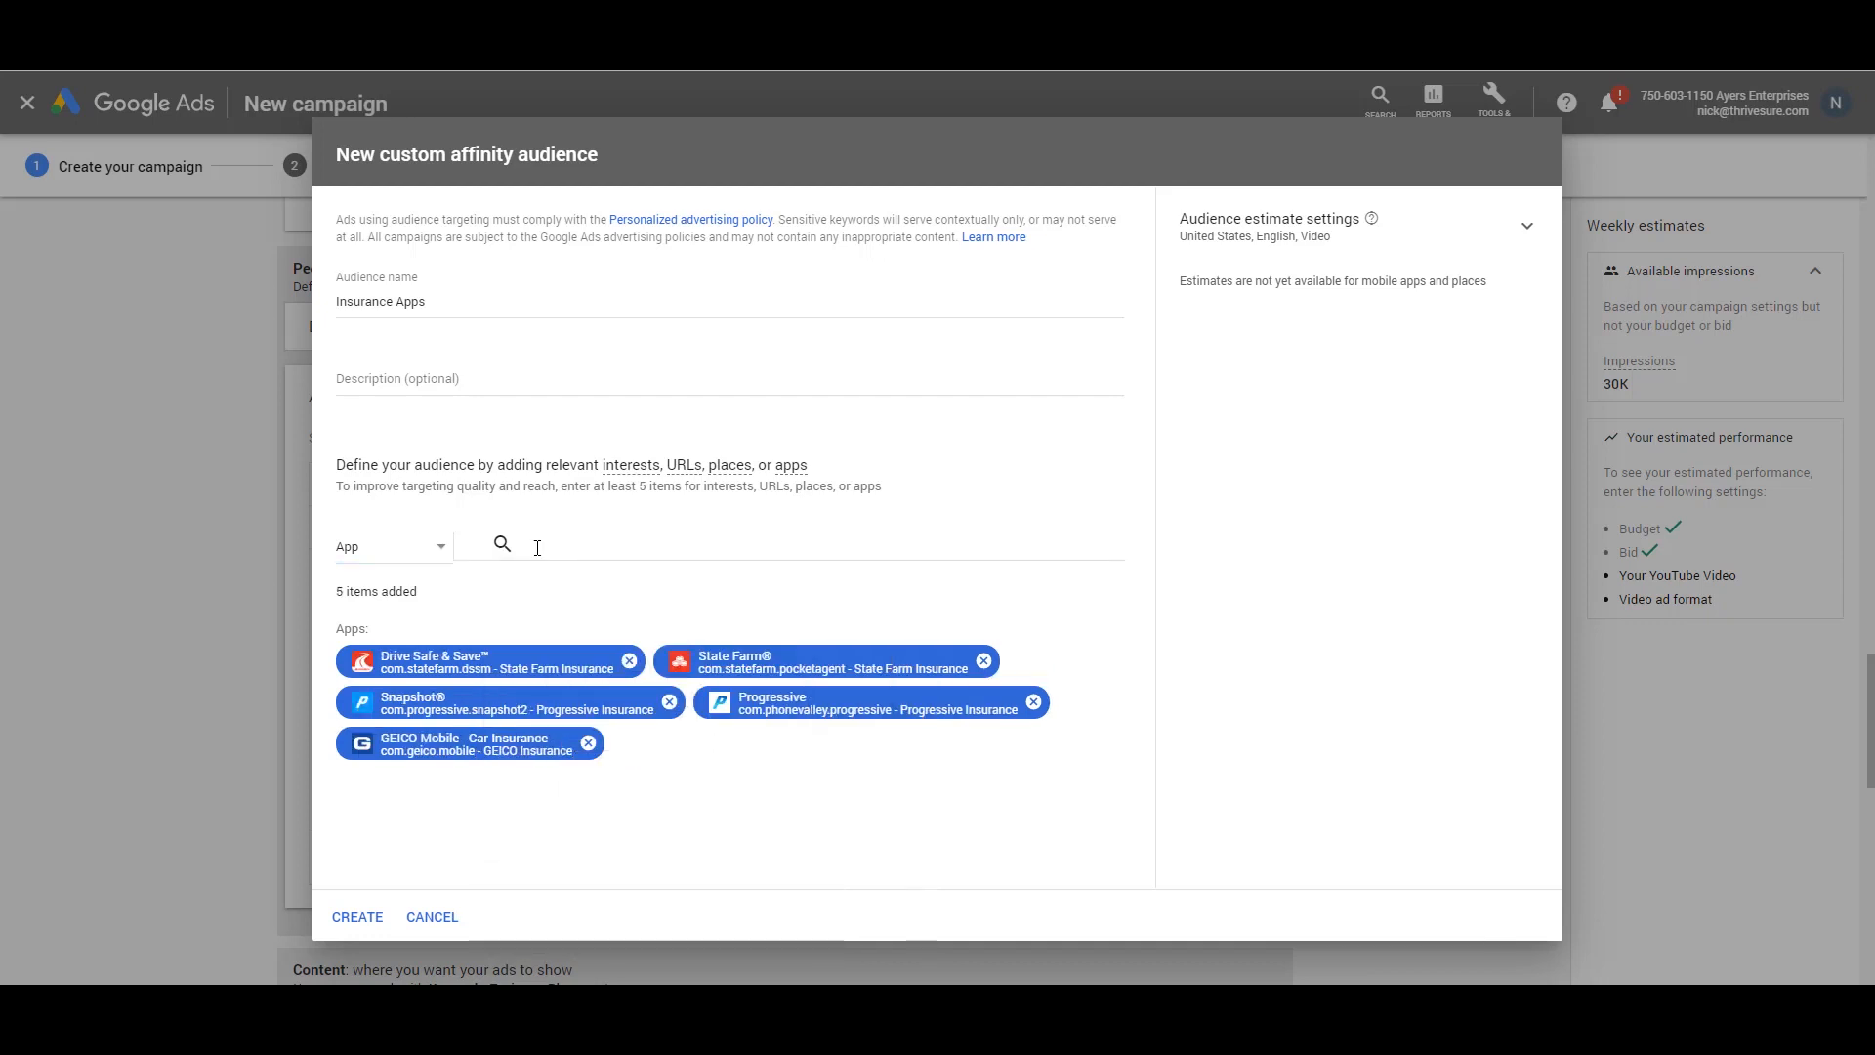
Add the Esurance Mobile app and create the Insurance Apps audience
{"action": "left_click", "coordinate": [537, 547]}
{"action": "type", "text": "esurance"}
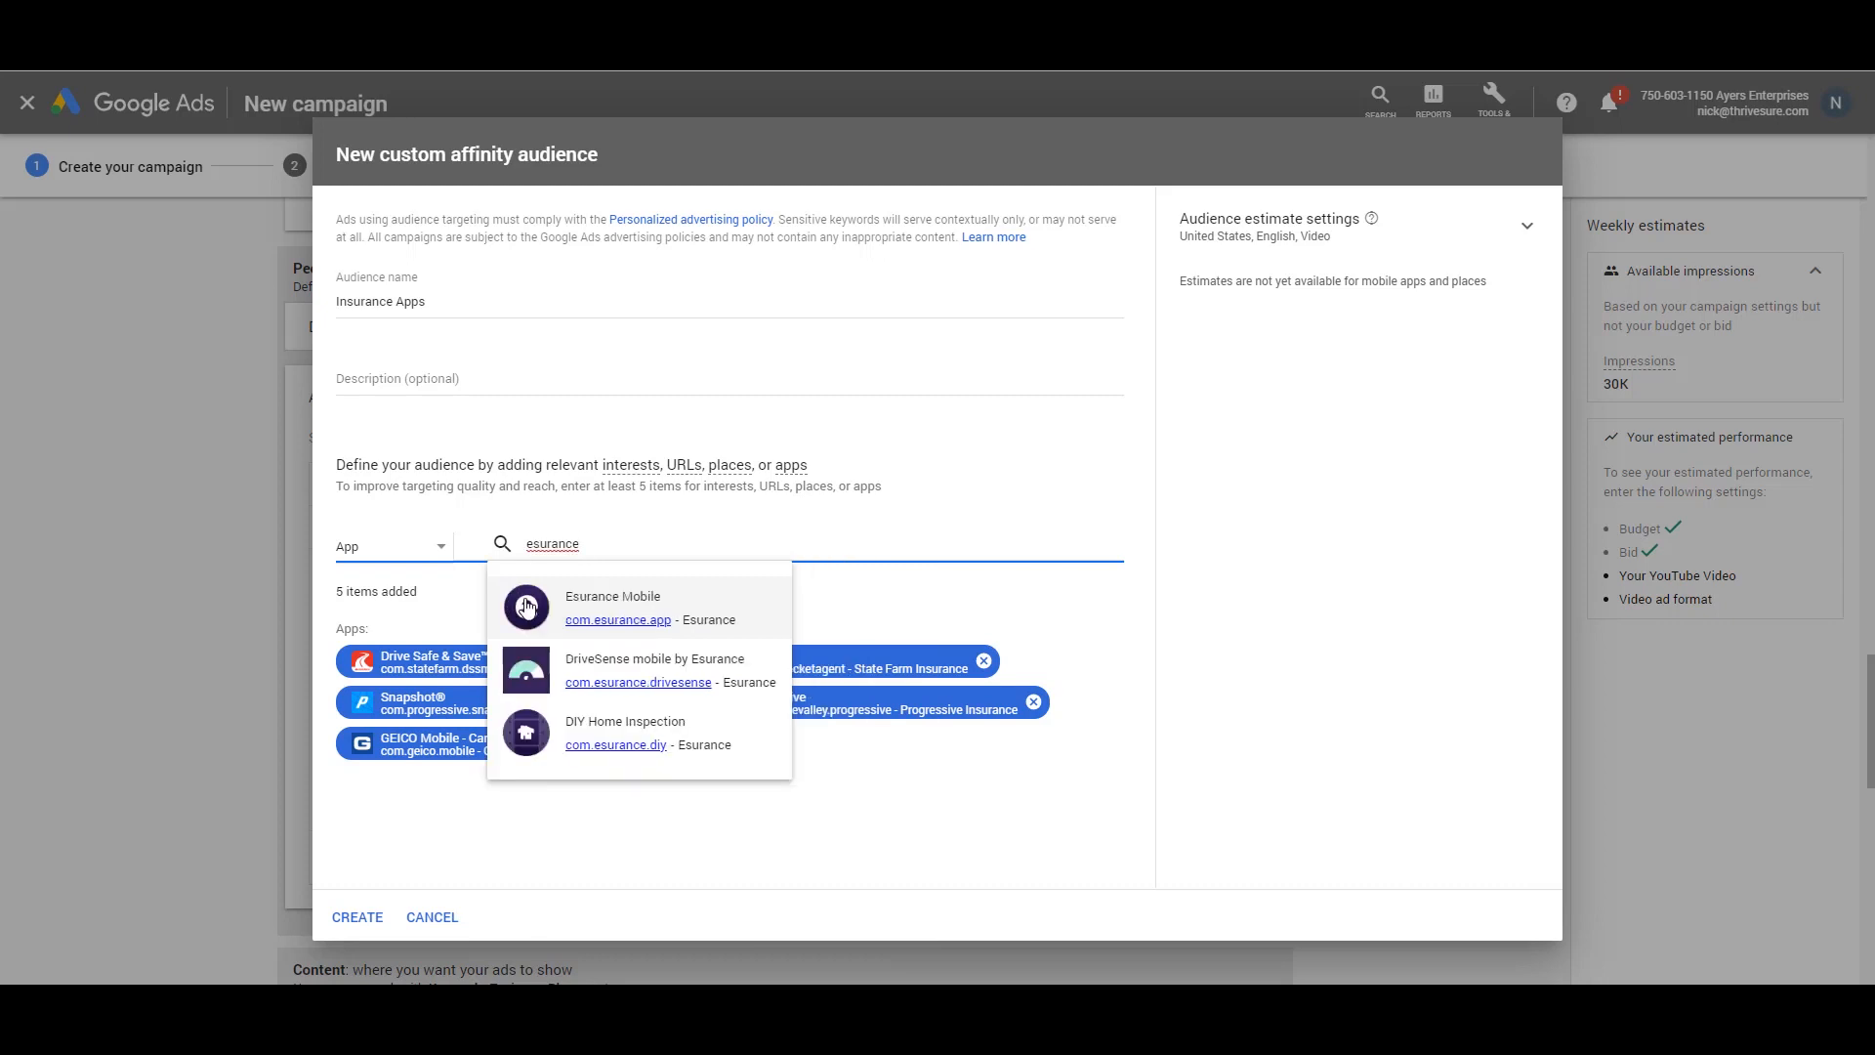
{"action": "left_click", "coordinate": [526, 608]}
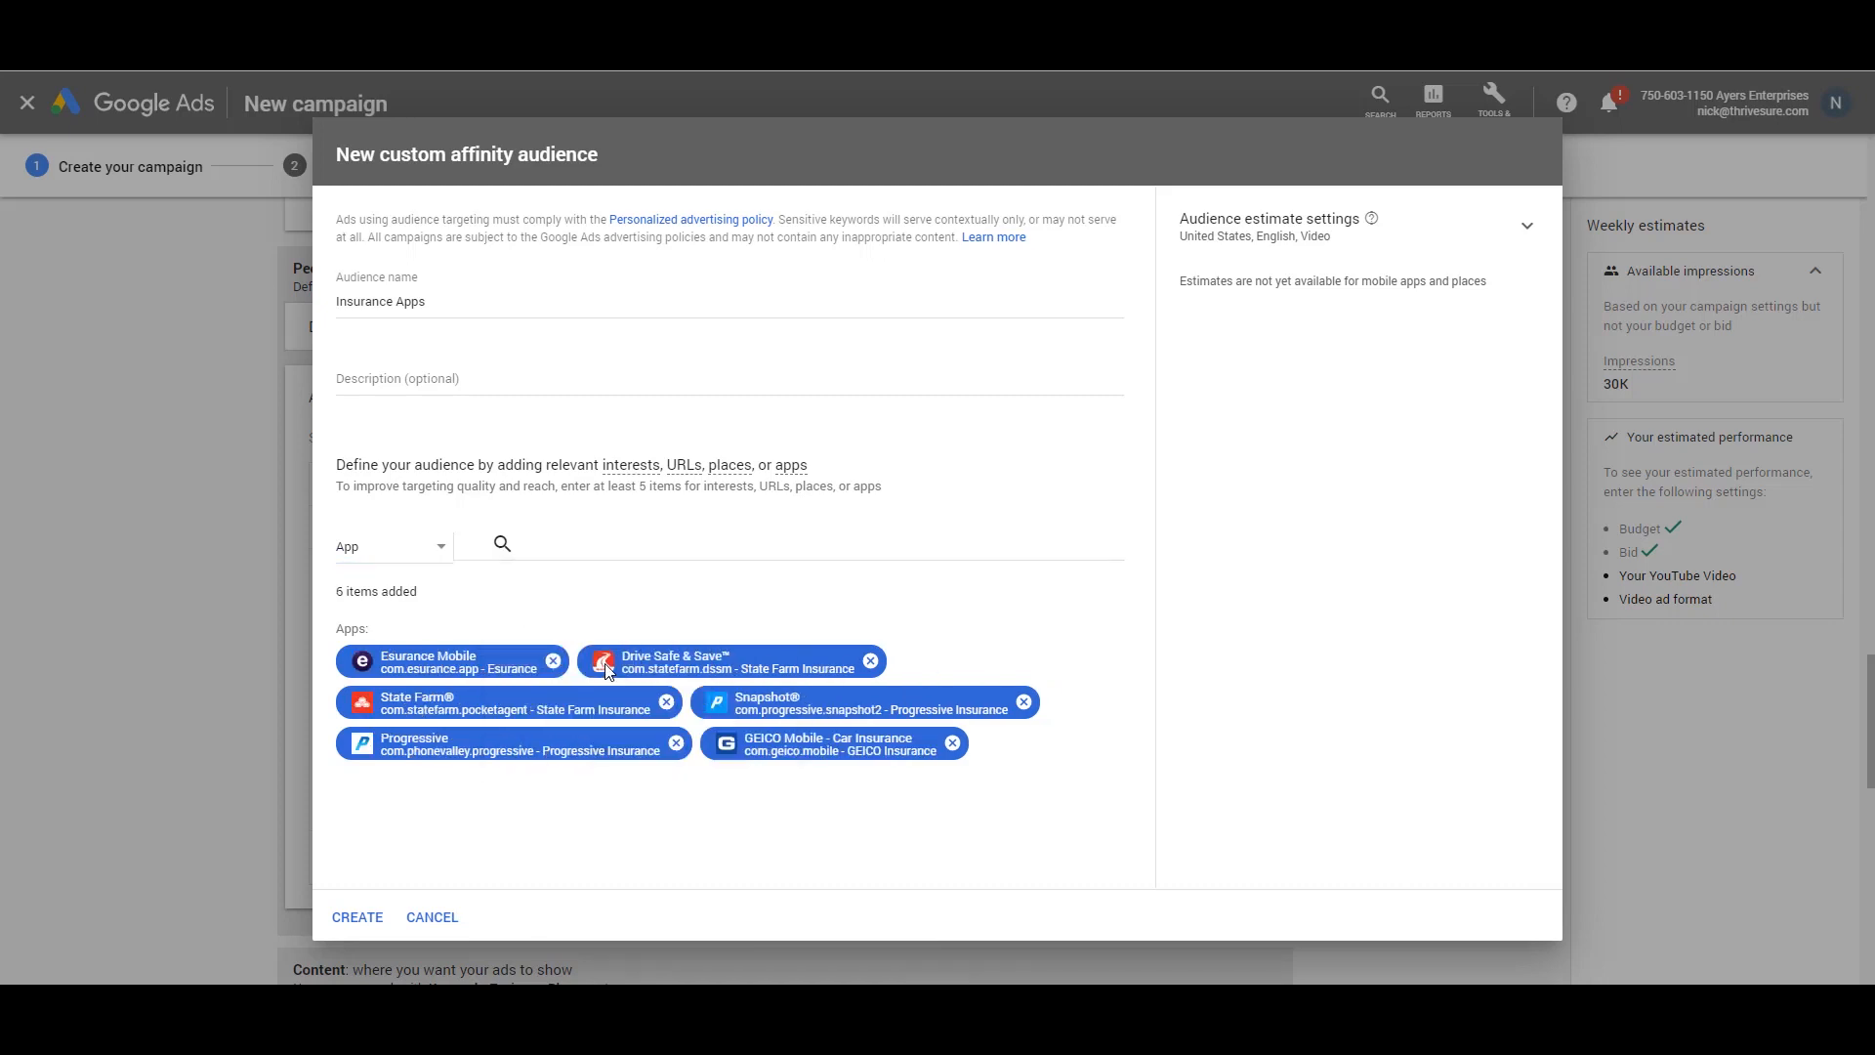
{"action": "left_click", "coordinate": [356, 917]}
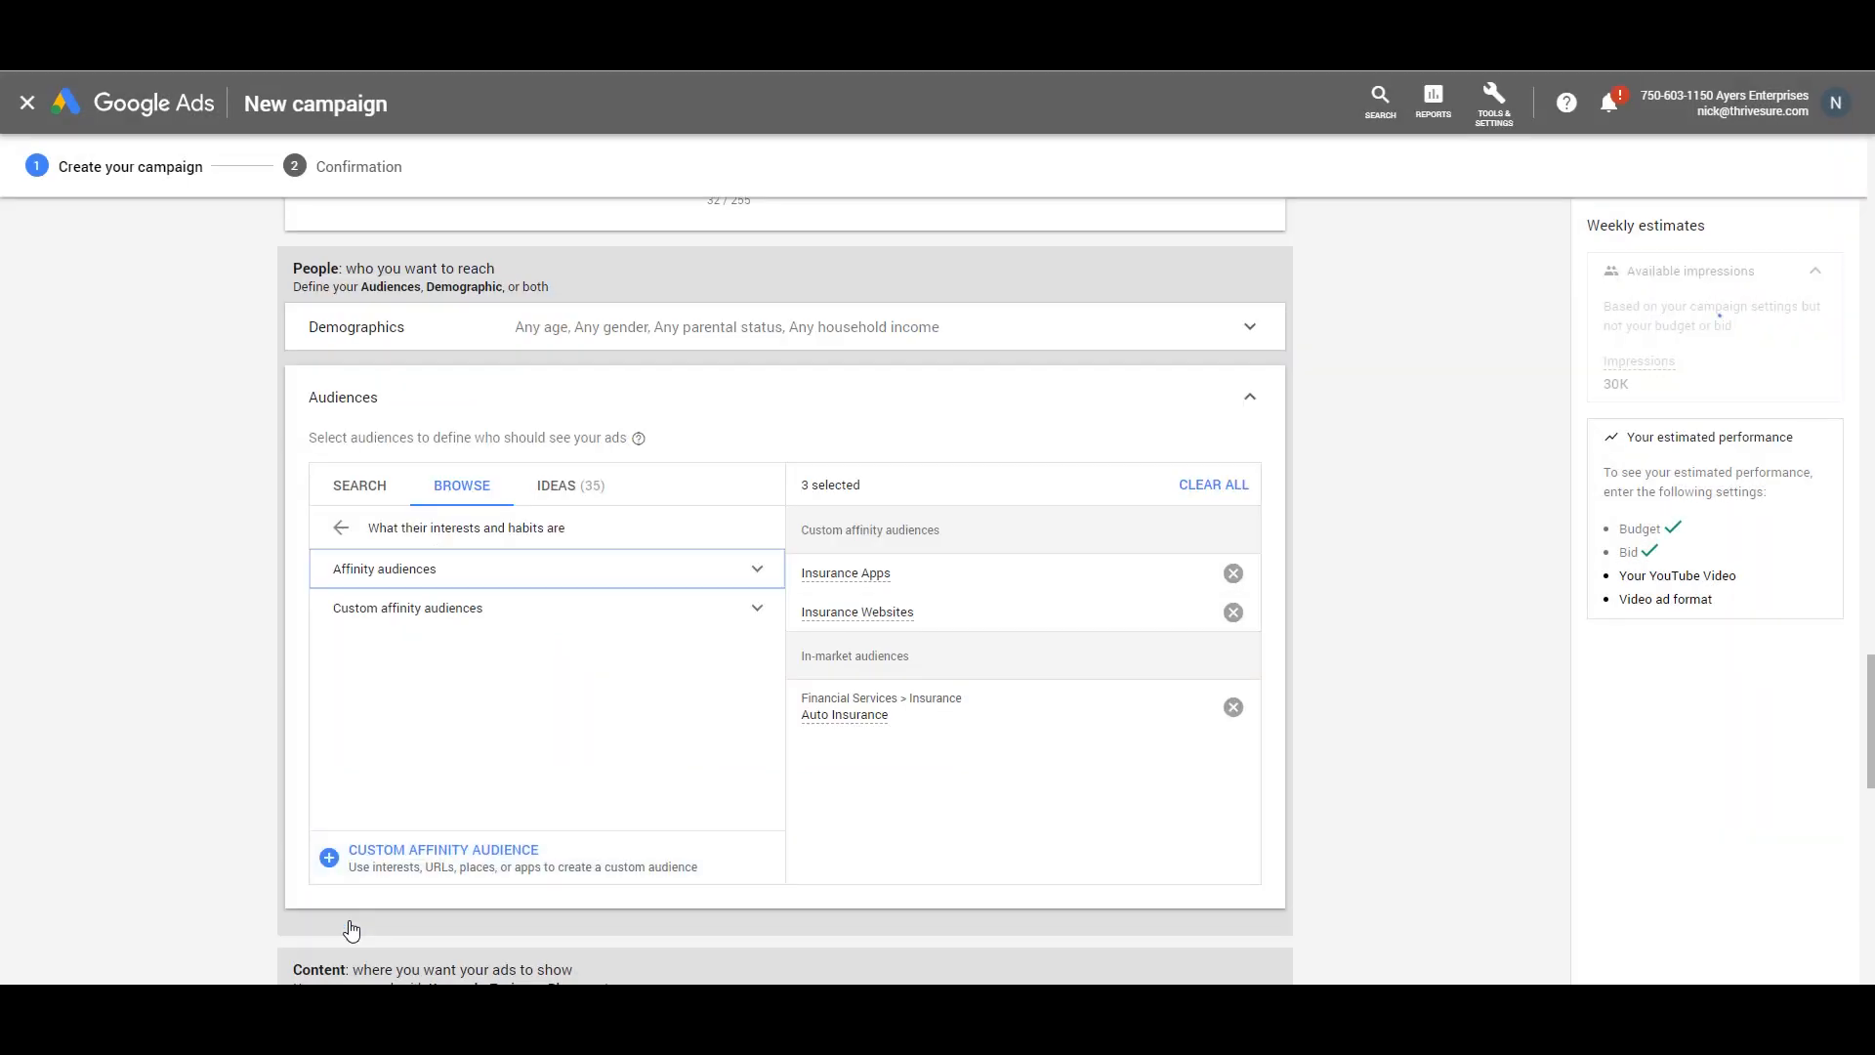